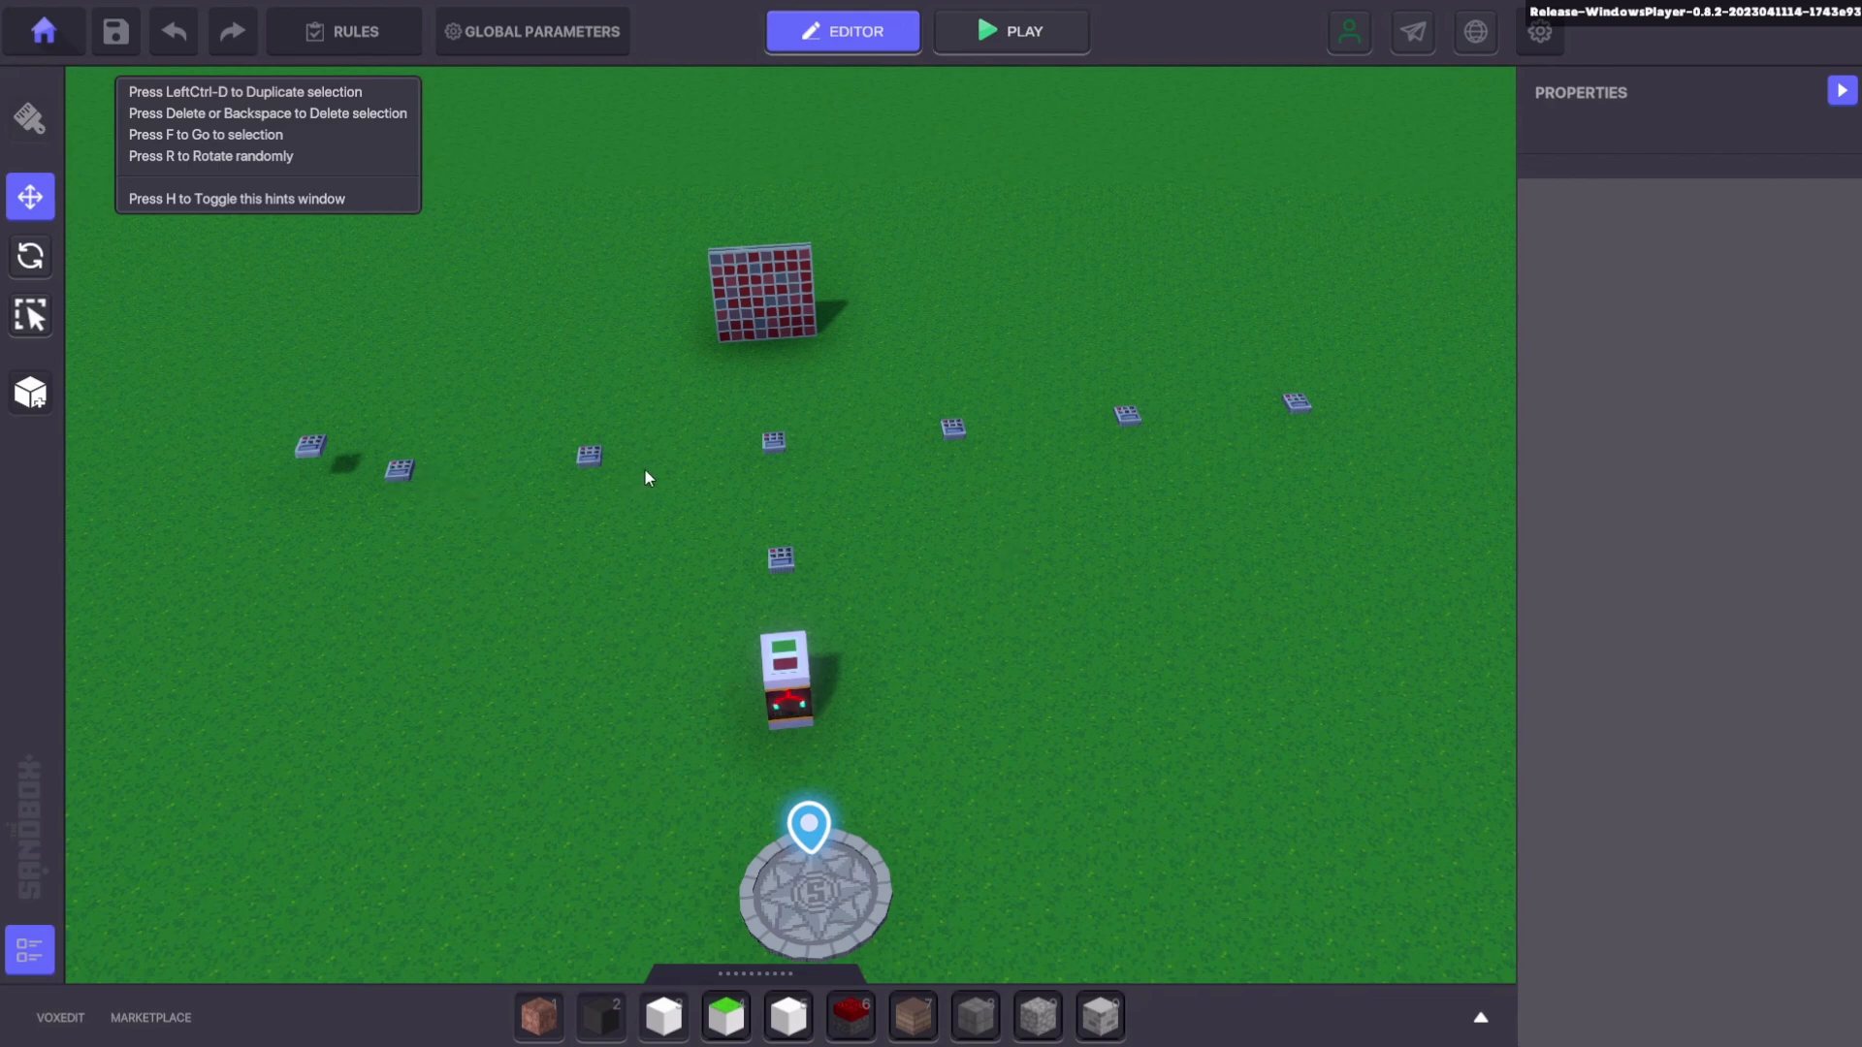
Select all six animated speakers in the row in front of the red grid board
left_click(401, 473)
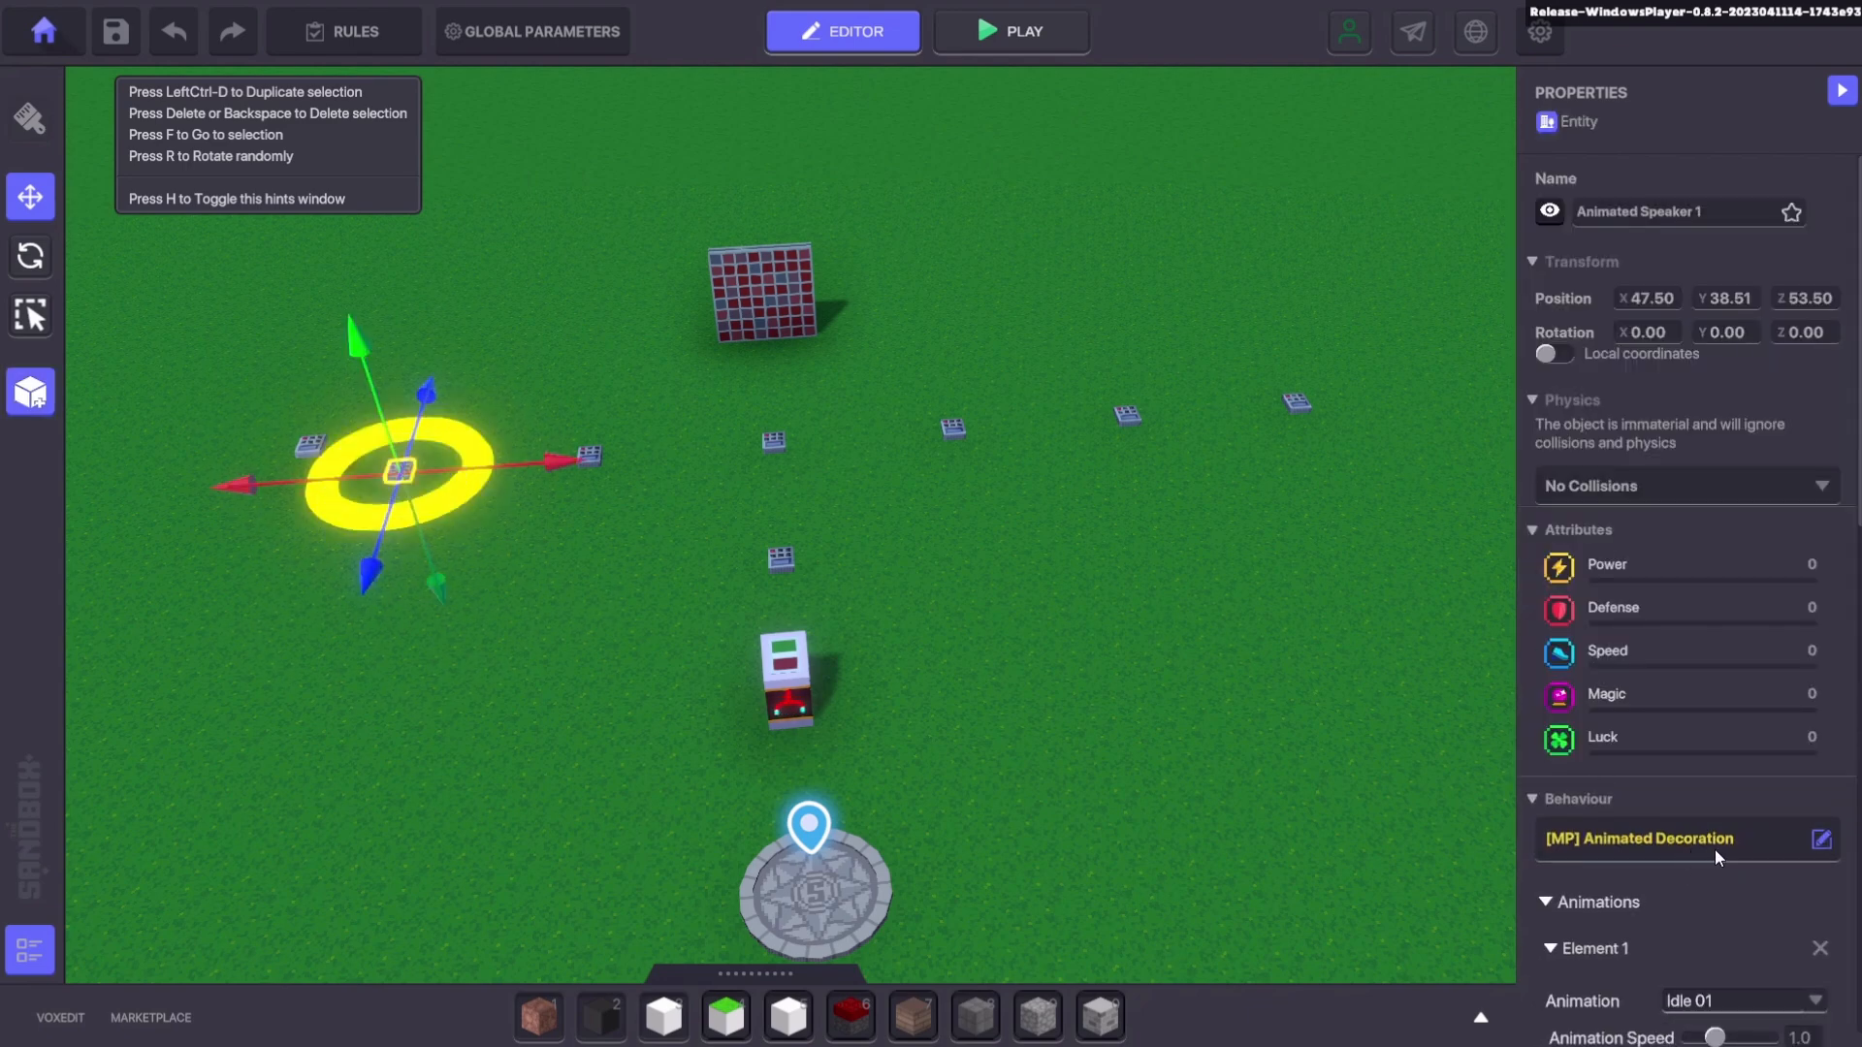
left_click(592, 458, "shift")
left_click(780, 440, "shift")
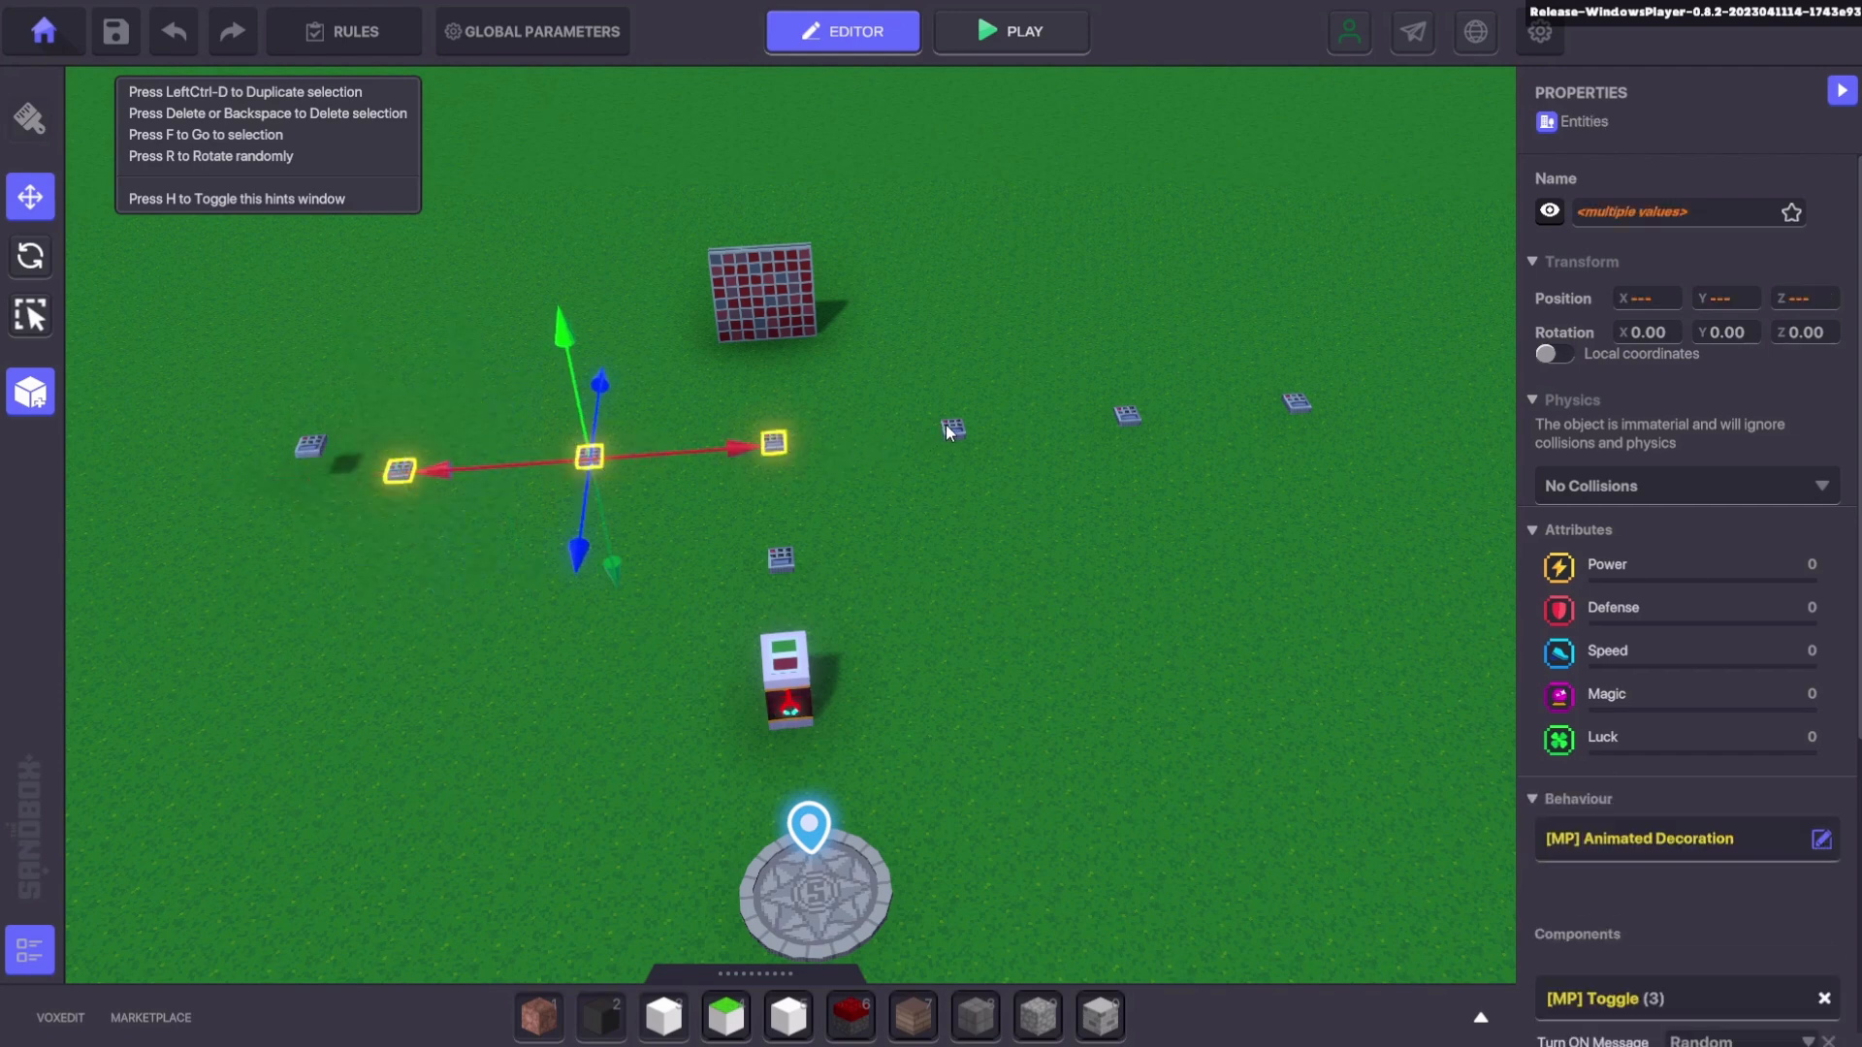
left_click(948, 430, "shift")
left_click(1127, 417, "shift")
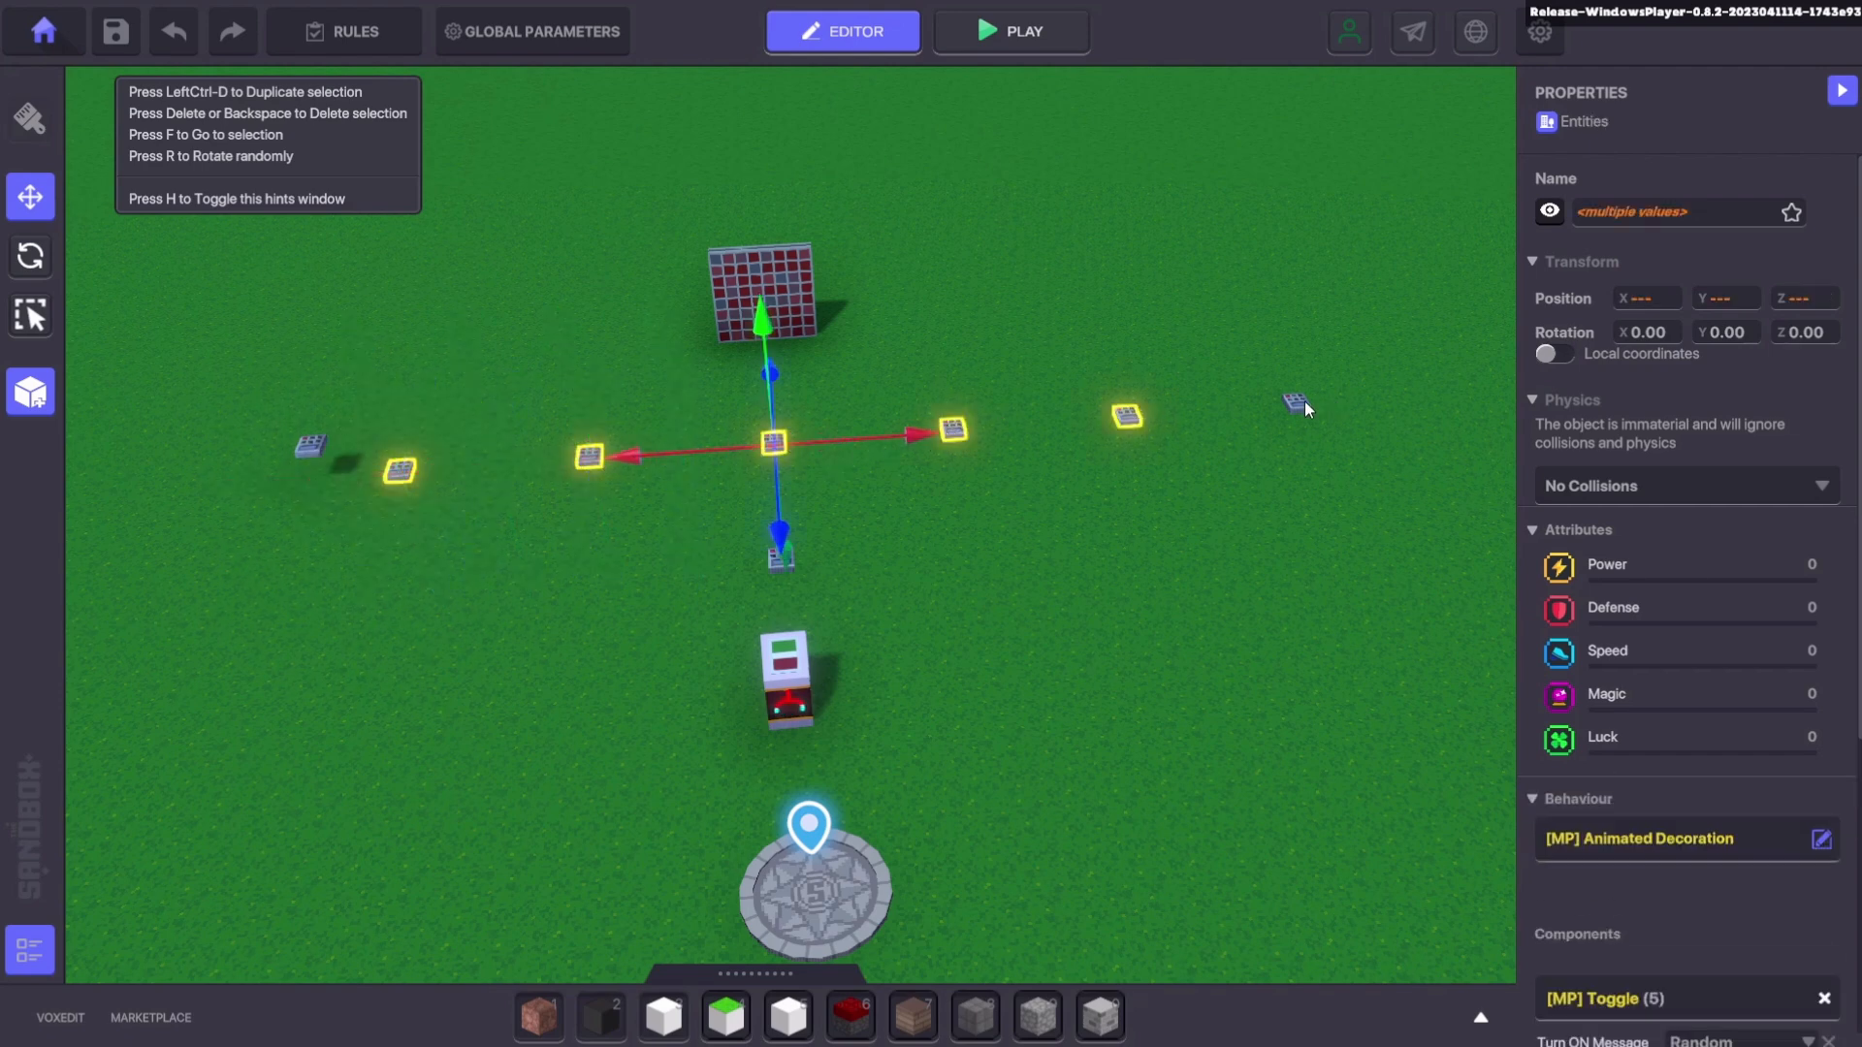
left_click(1300, 403, "shift")
right_click_drag(1179, 617, 1127, 588)
middle_click_drag(981, 553, 1041, 621)
Inspect the Randomizer platform's movement settings and the Randomizer toggle's message broadcaster settings
left_click(409, 446)
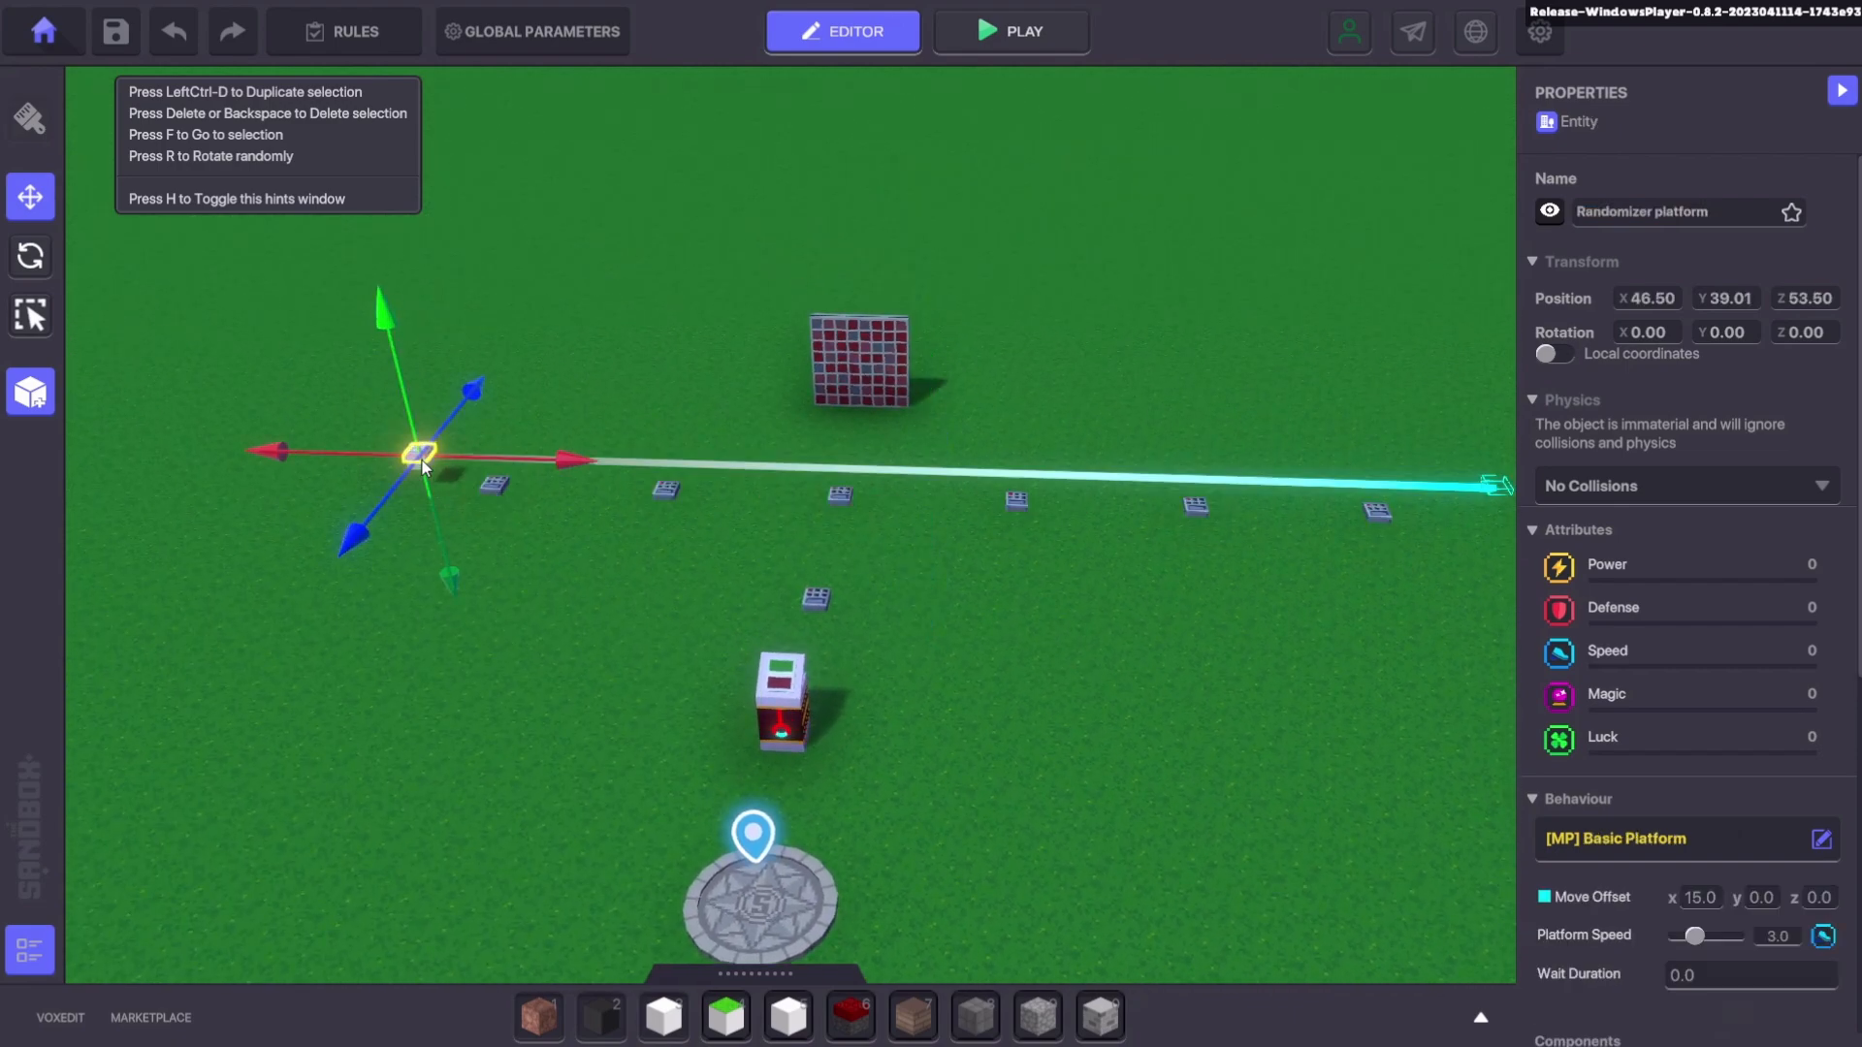
middle_click_drag(905, 596, 880, 596)
right_click_drag(881, 597, 906, 597)
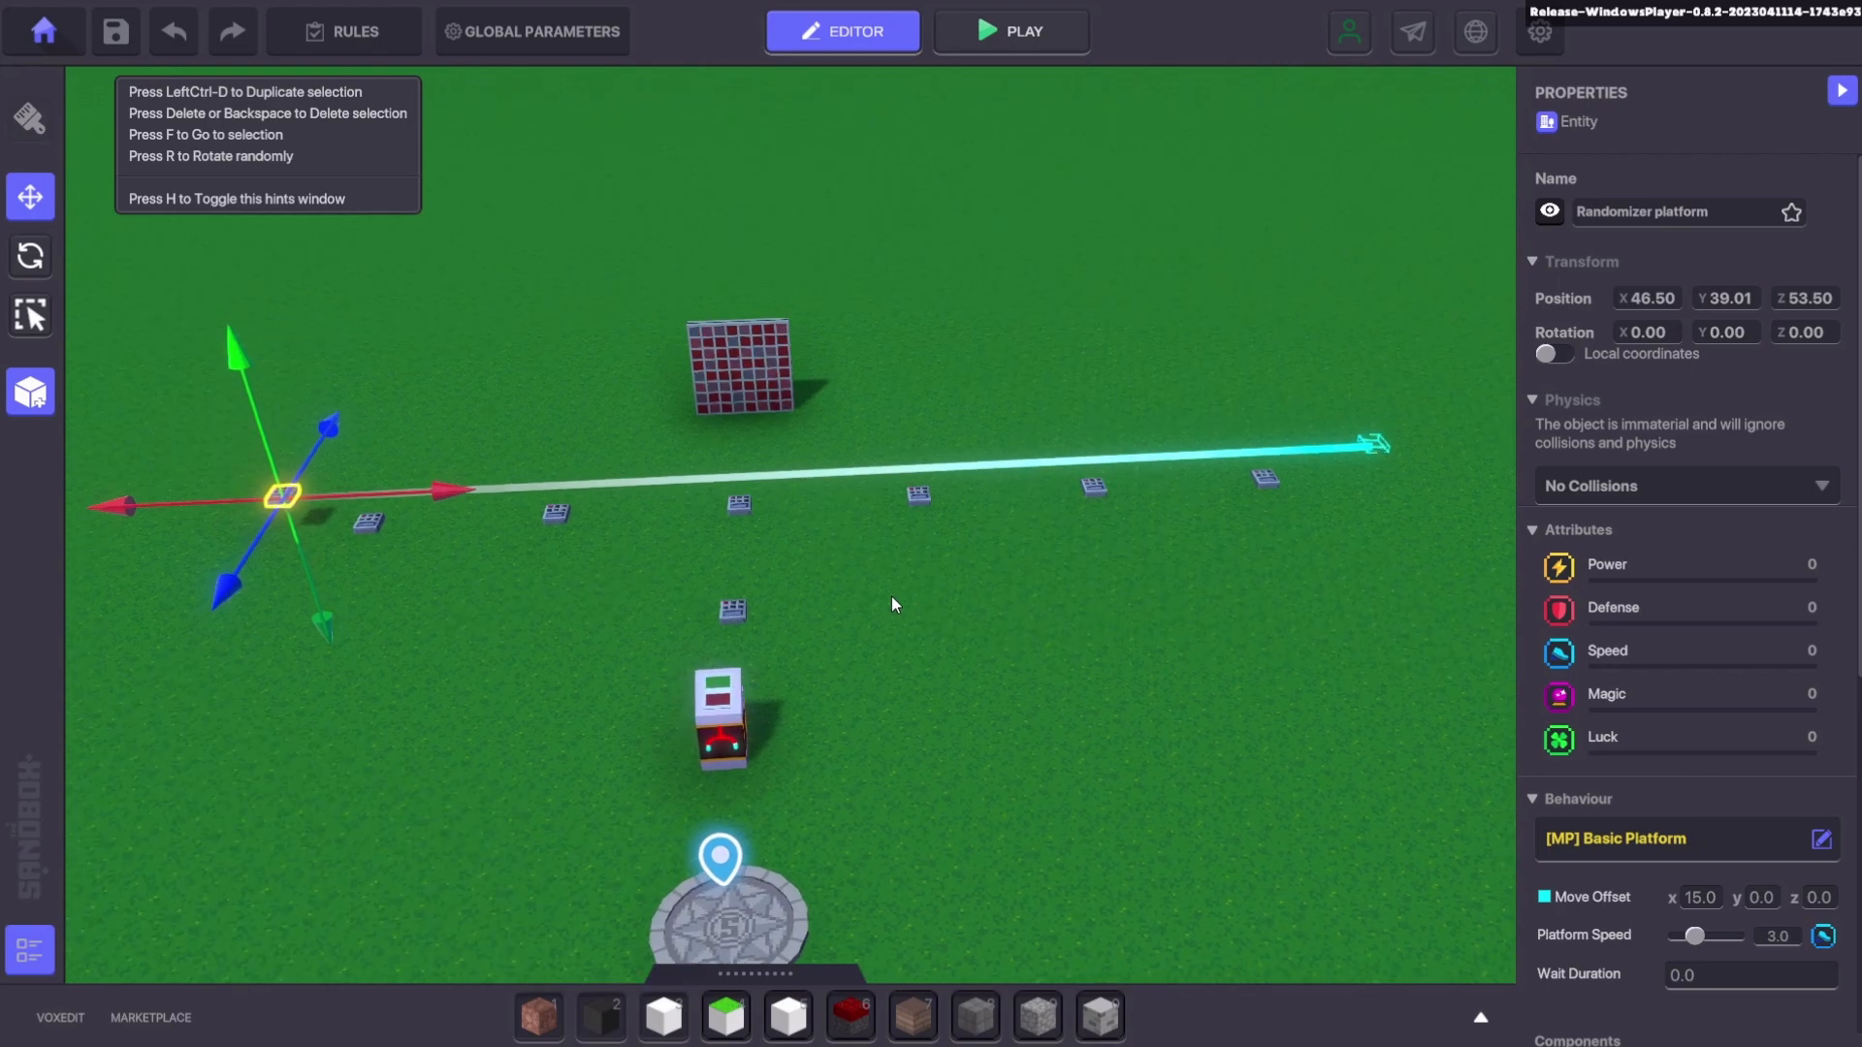
scroll(669, 570, "up", 2)
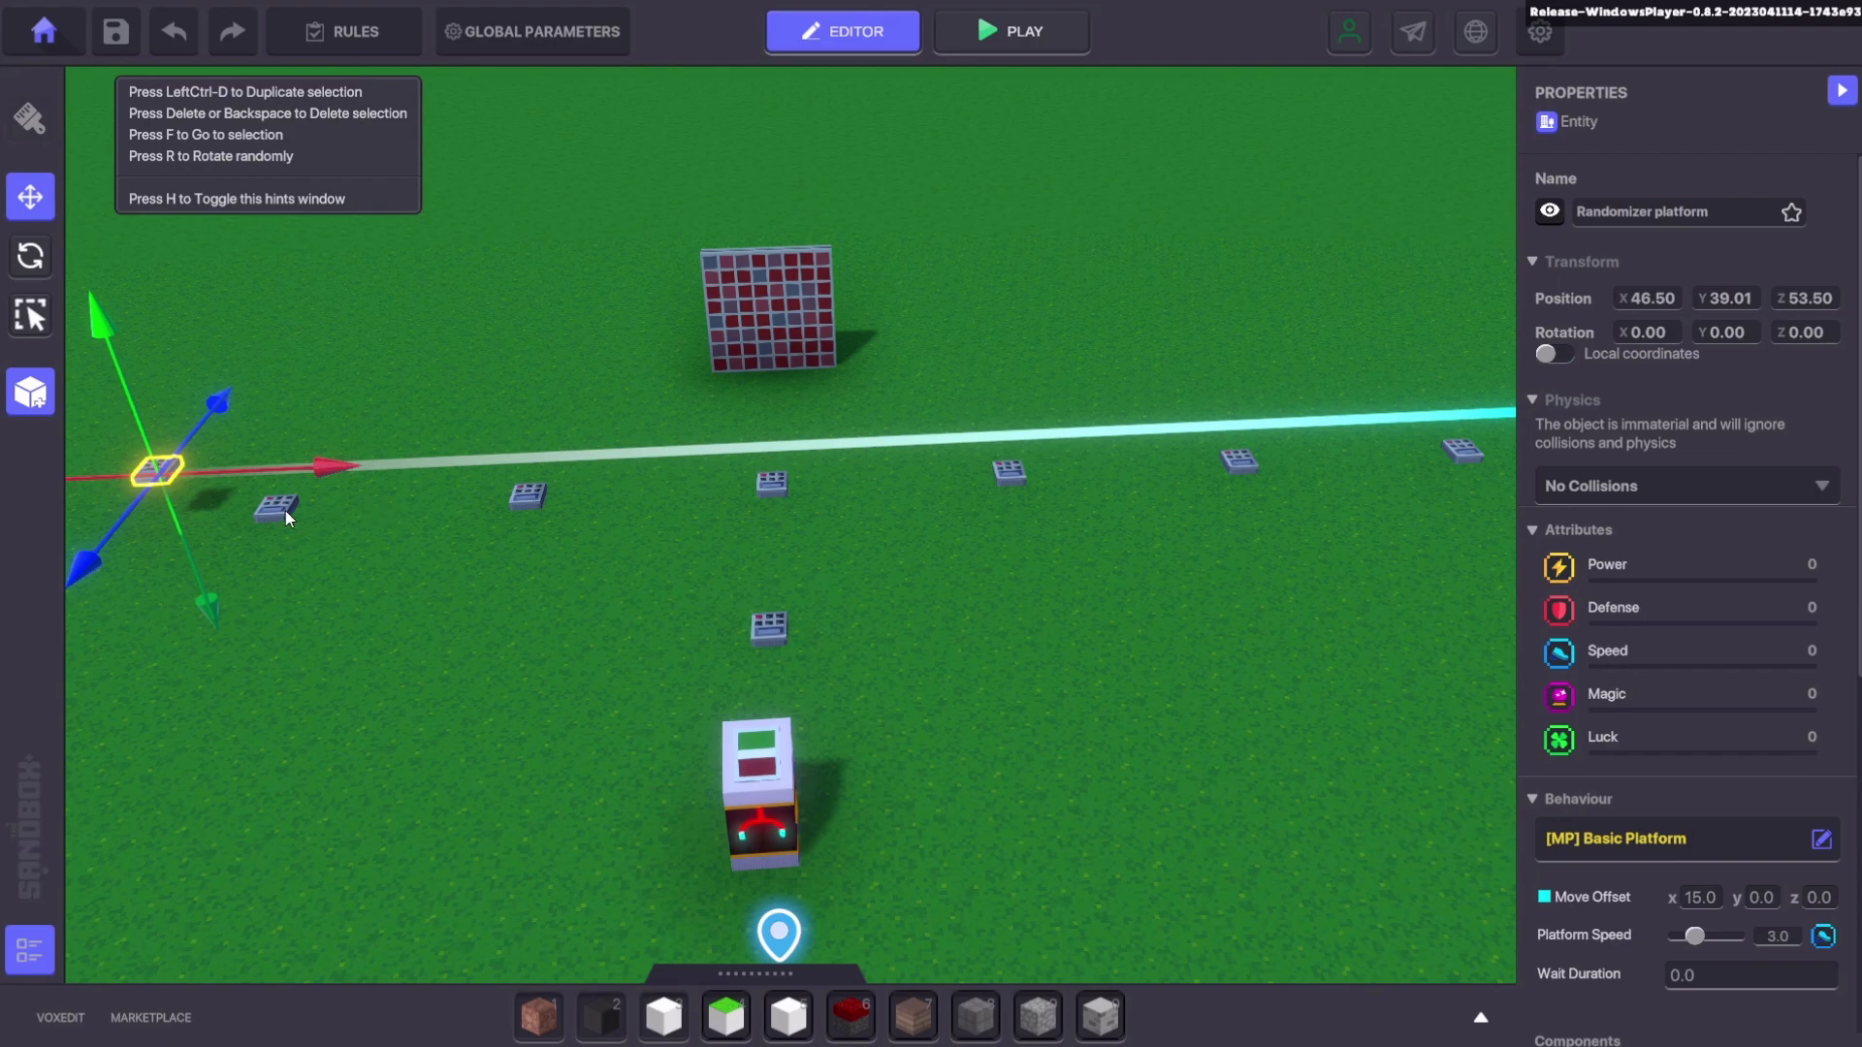
scroll(357, 558, "down", 1)
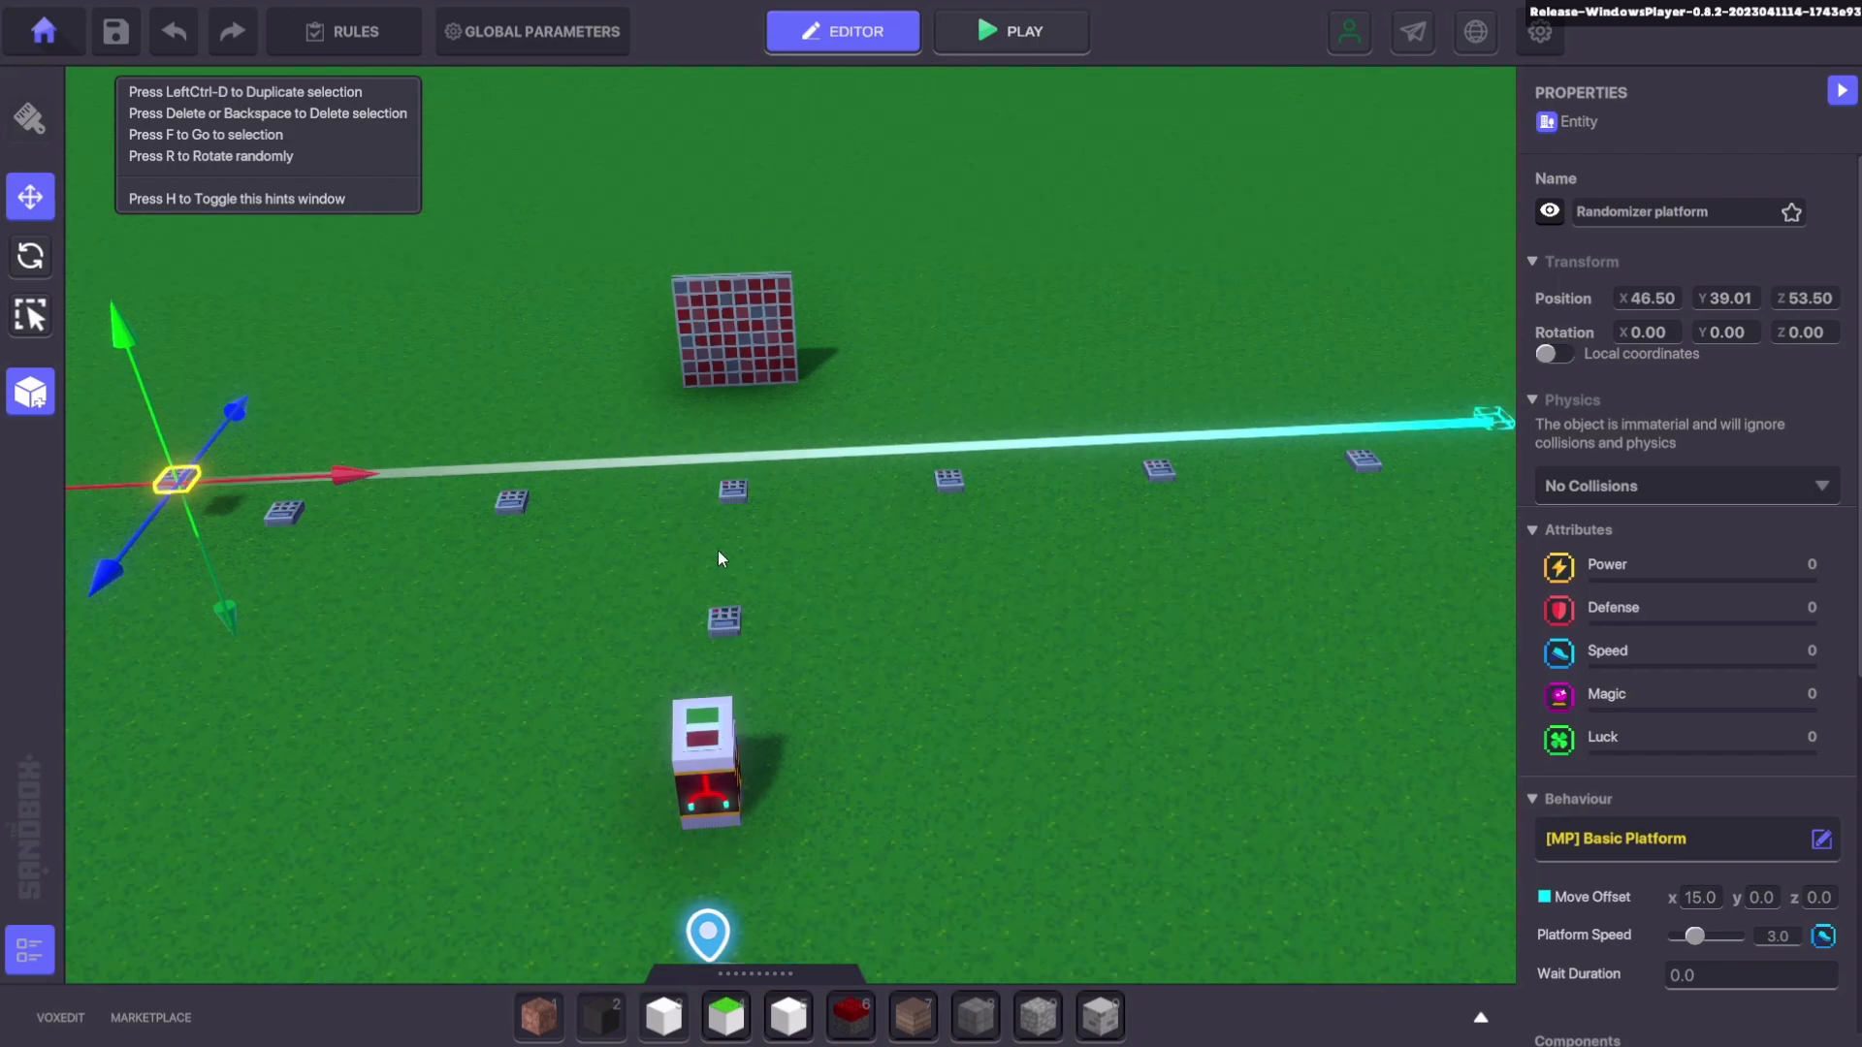
left_click(726, 621)
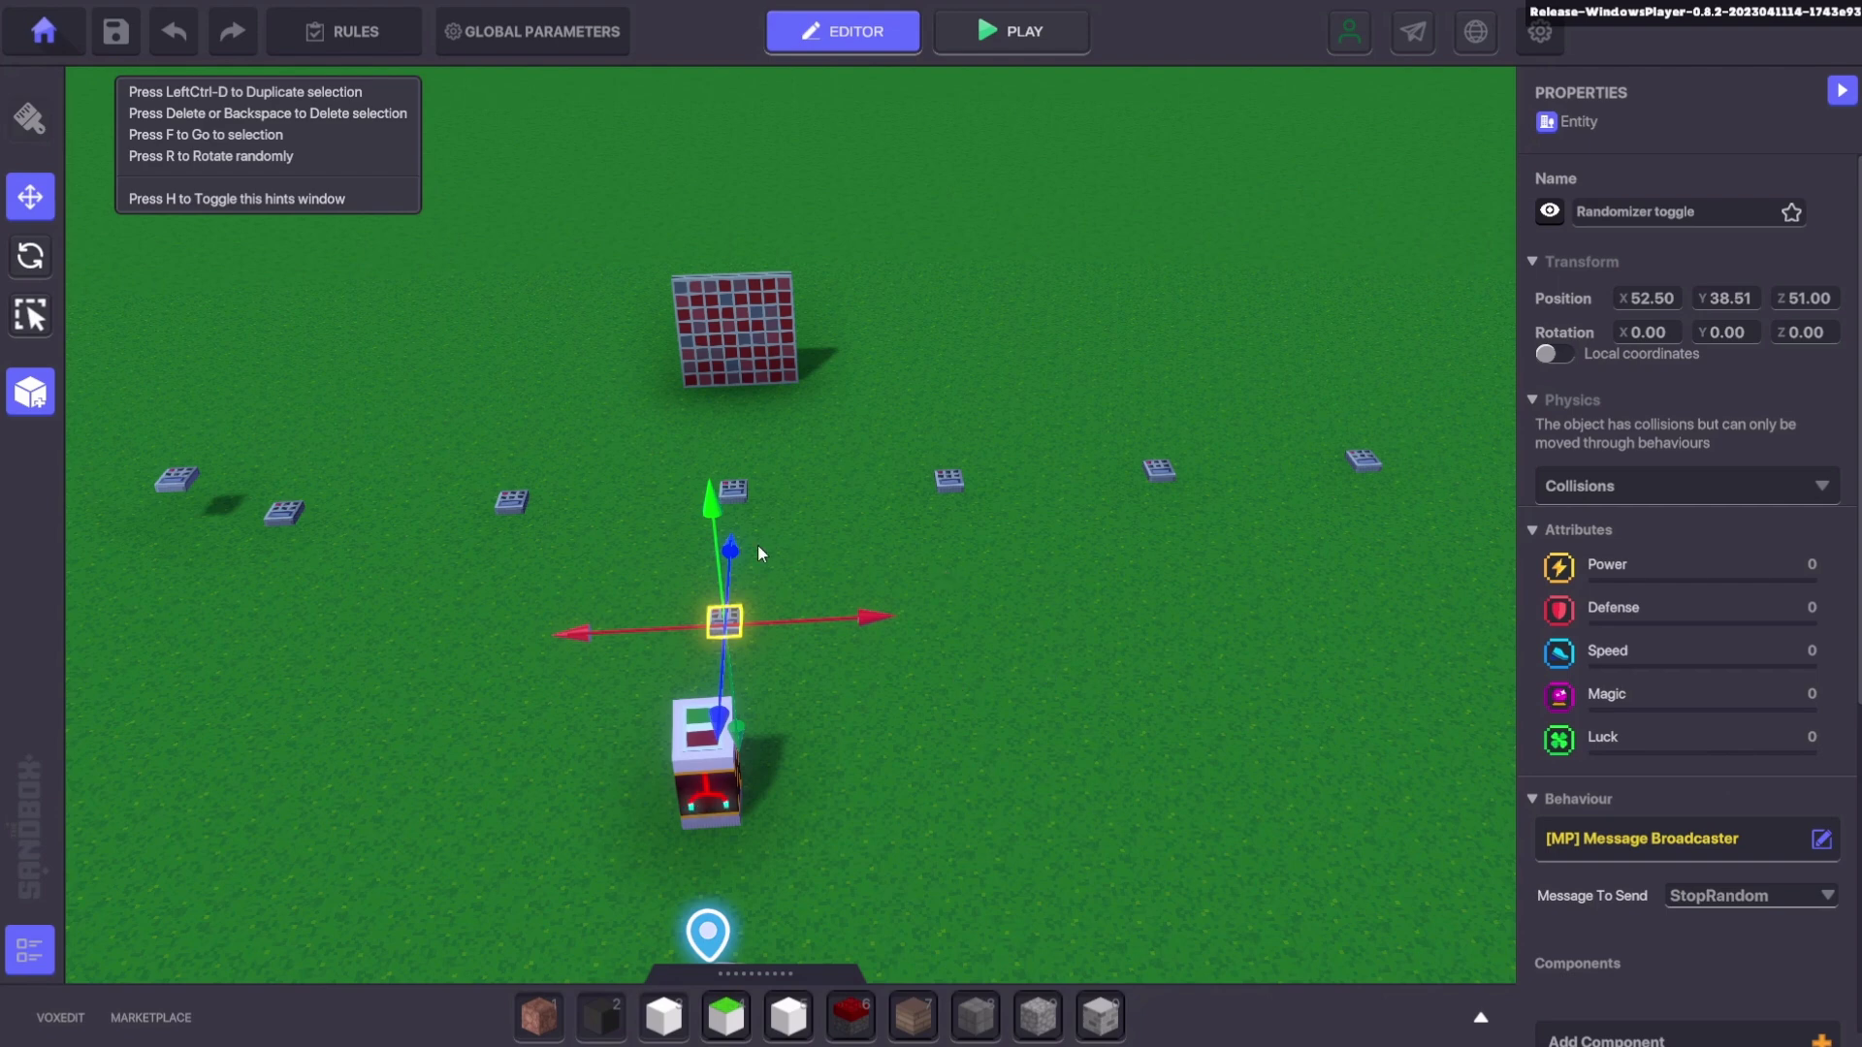
Reselect the six animated speakers together to review their shared behaviour and Toggle component
left_click(287, 516)
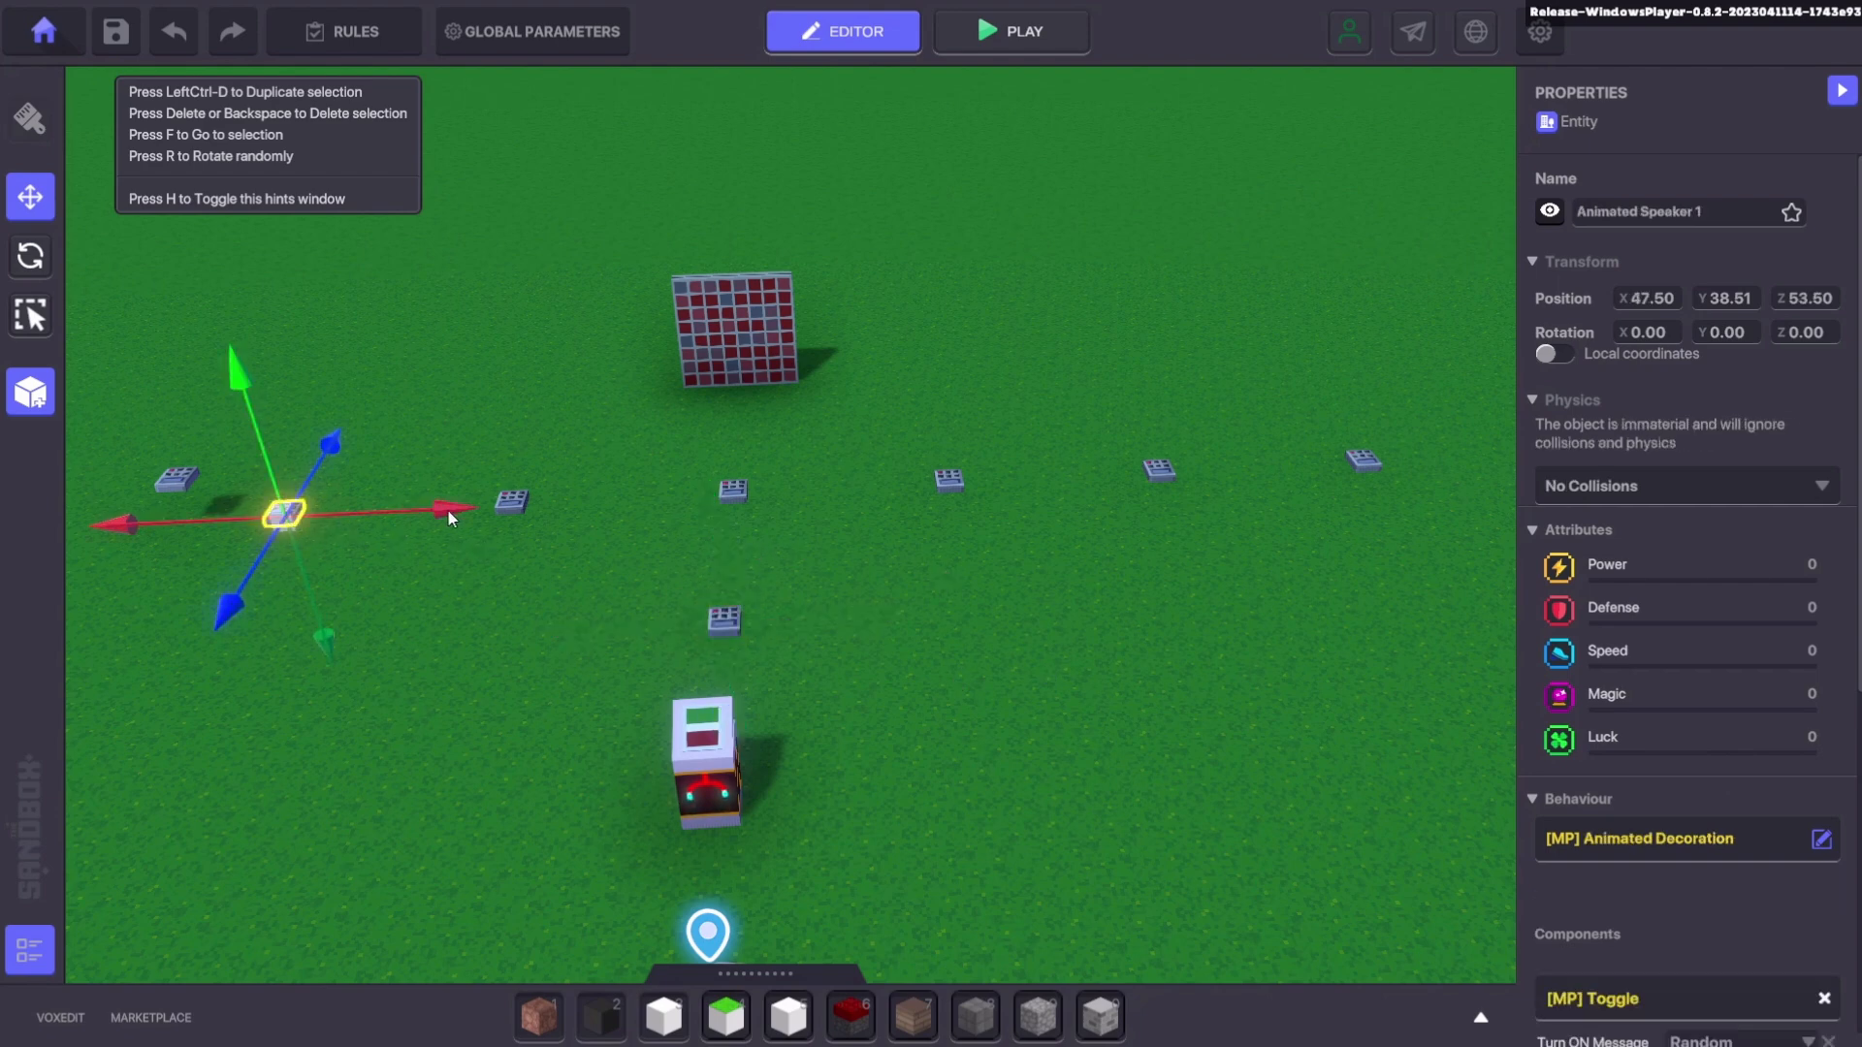
left_click(510, 500, "shift")
left_click(733, 490, "shift")
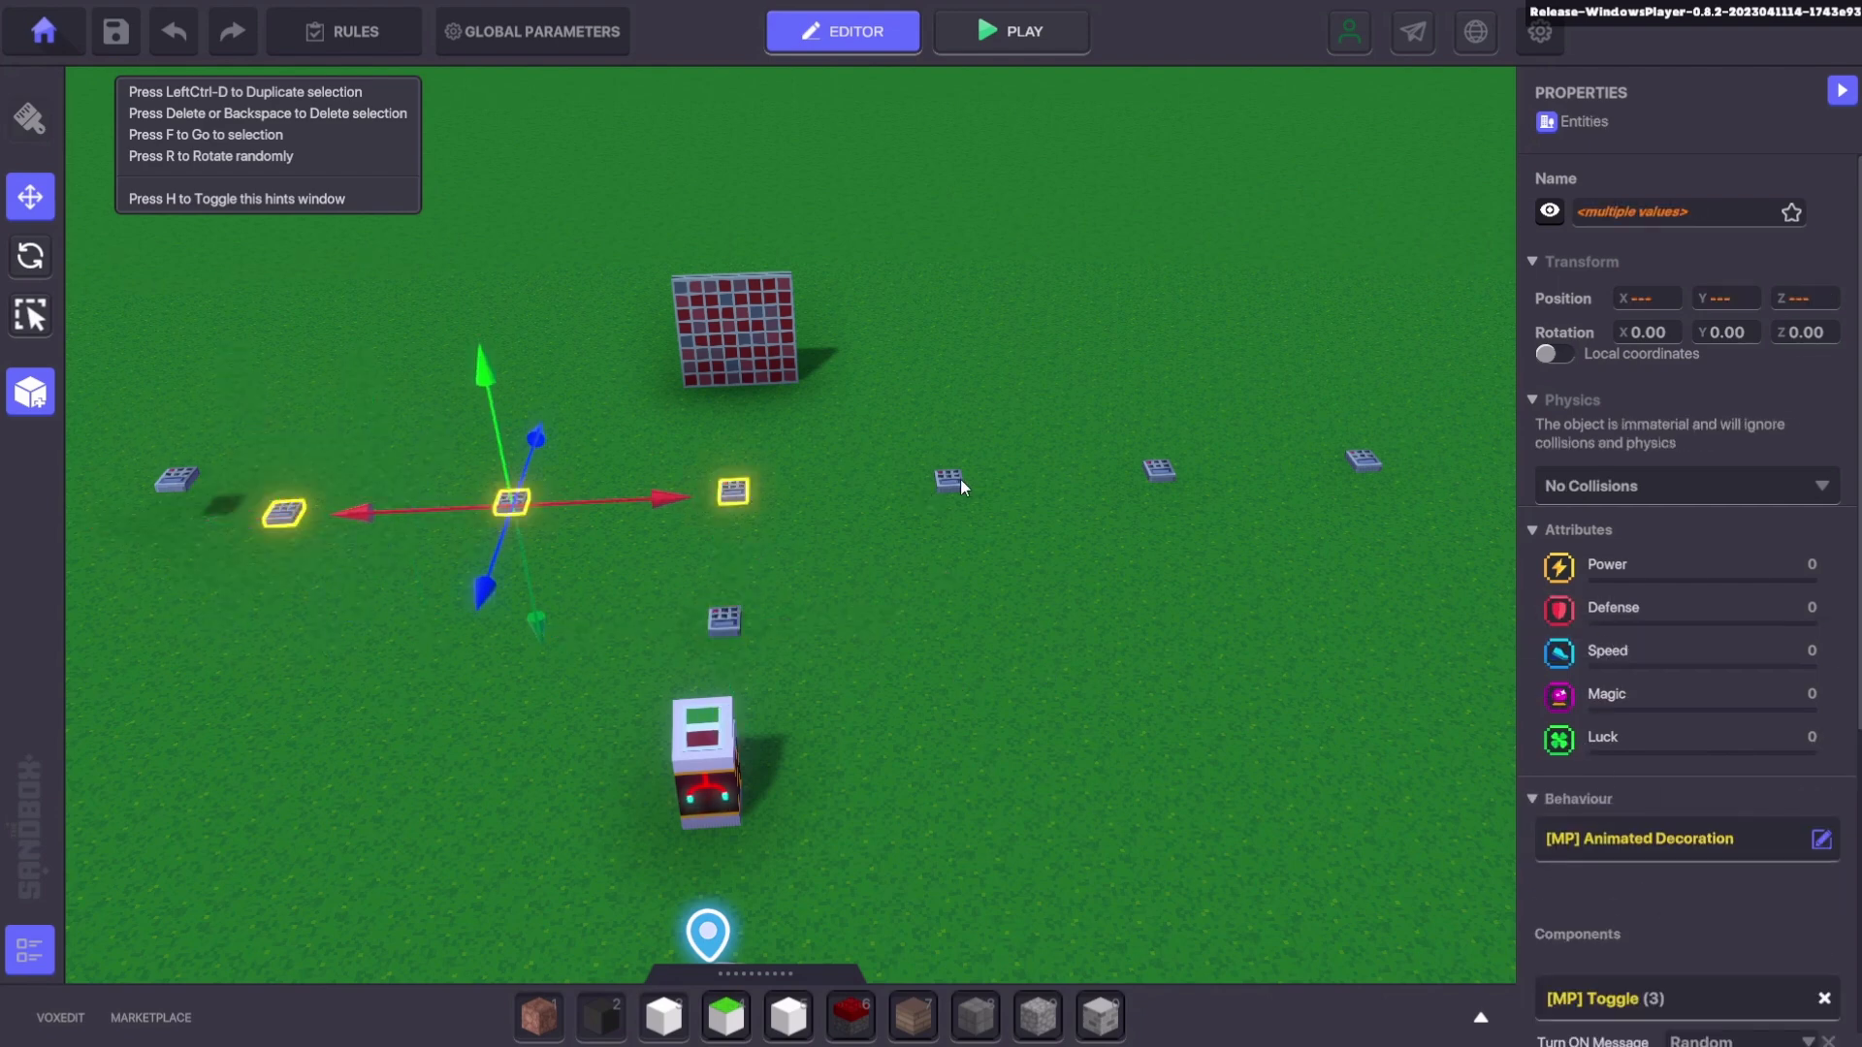
left_click(955, 481, "shift")
left_click(1159, 471, "shift")
left_click(1362, 460, "shift")
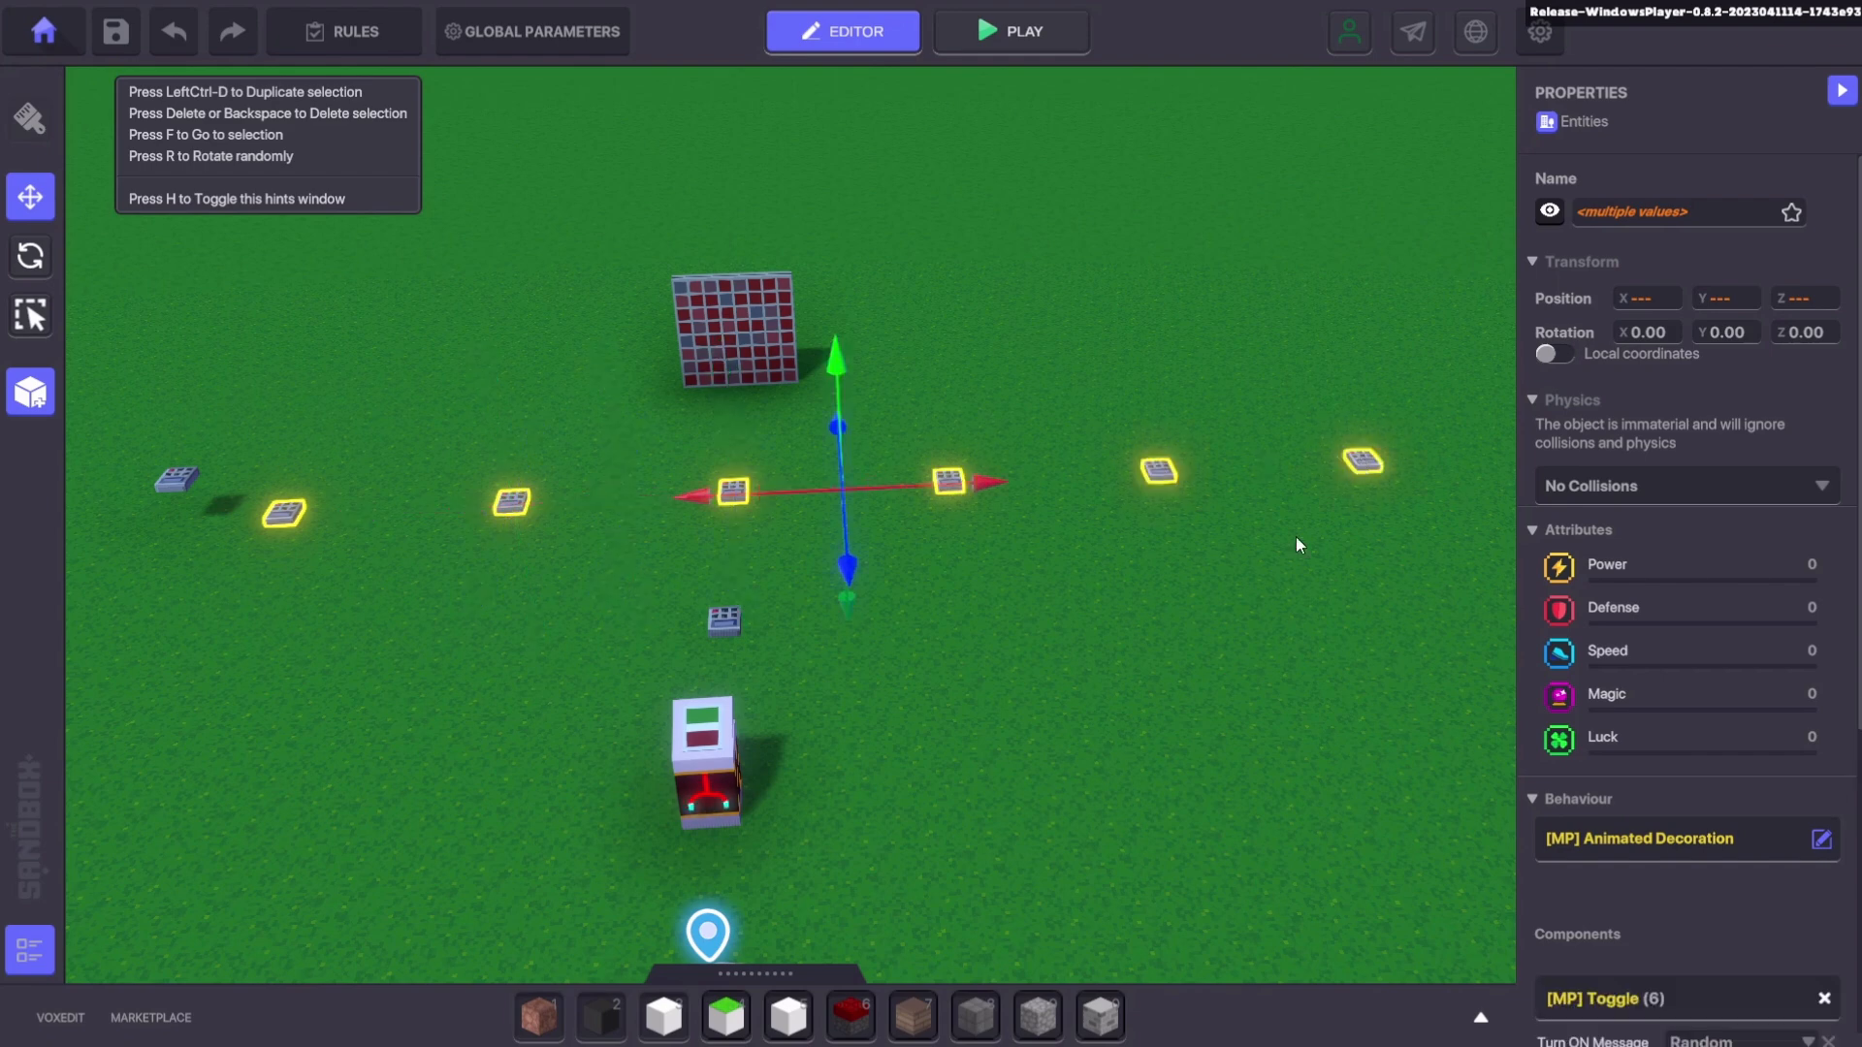
Inspect the Button's message settings and the animation elements of the red grid board
left_click(910, 753)
left_click(727, 749)
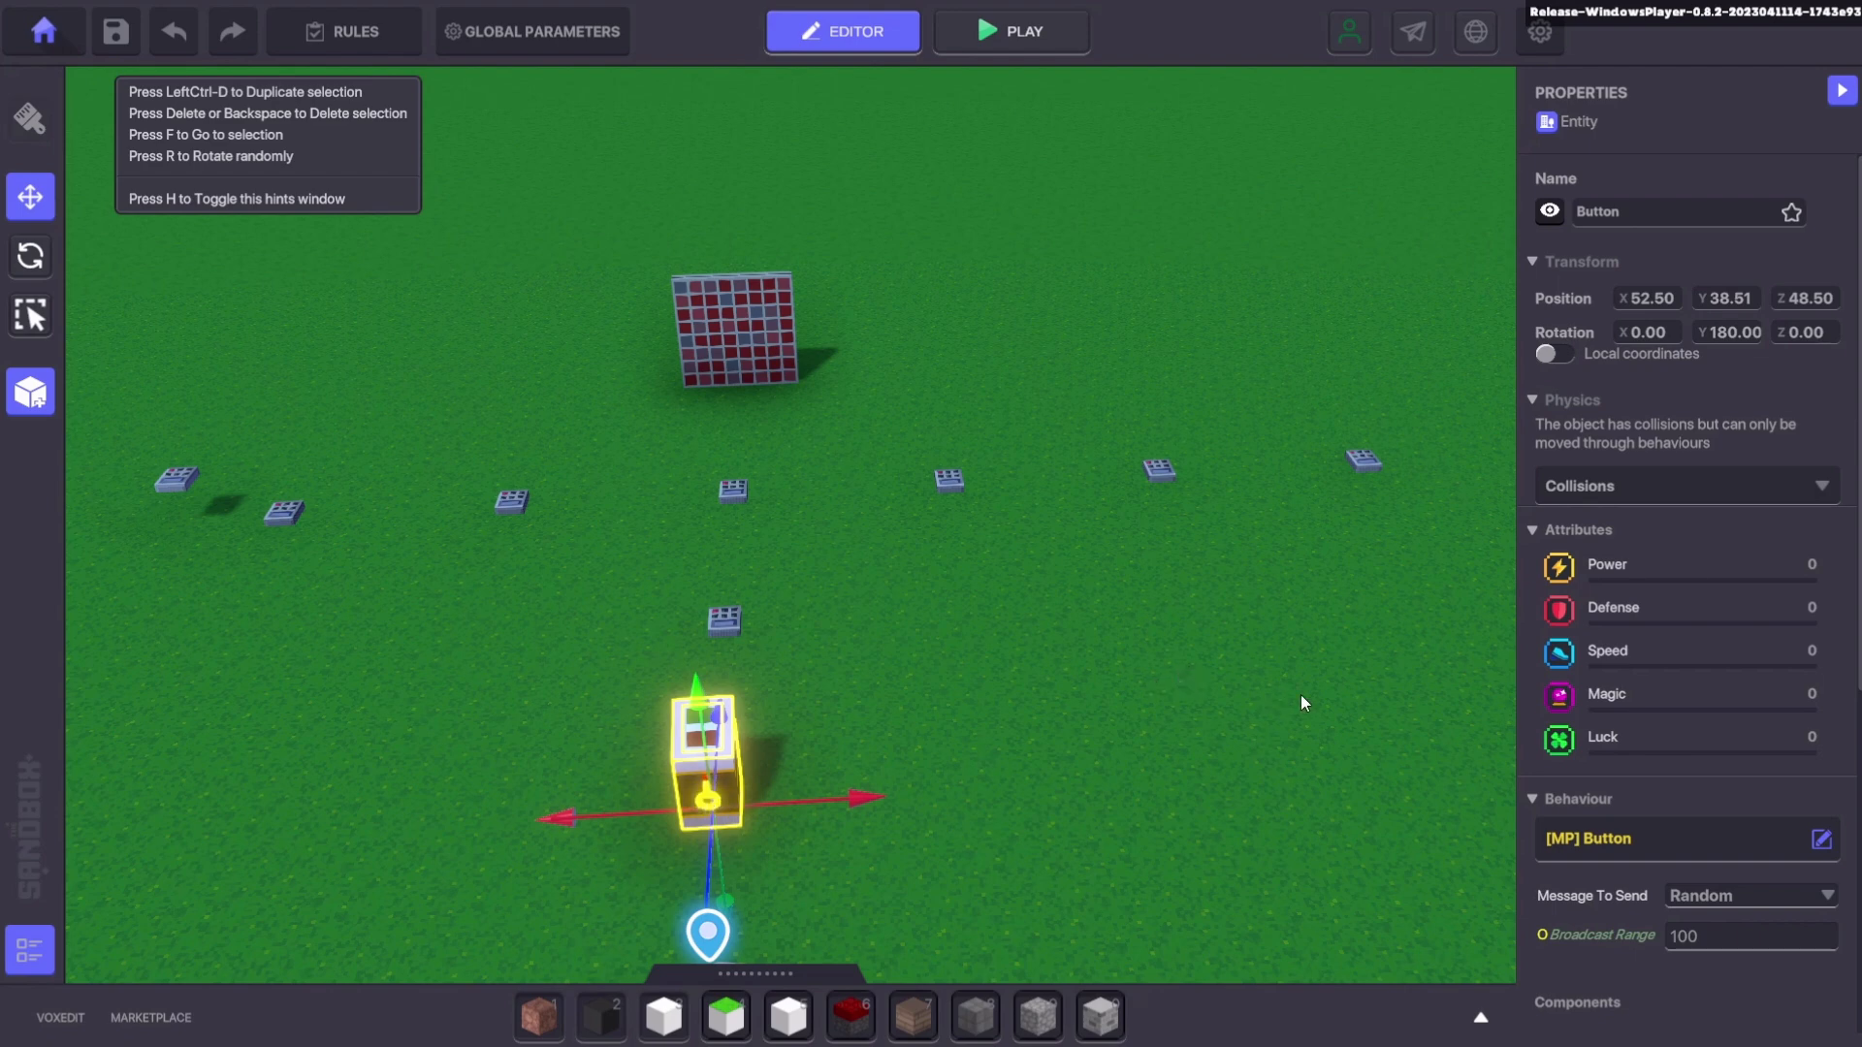
middle_click_drag(1064, 643, 1086, 650)
left_click(829, 322)
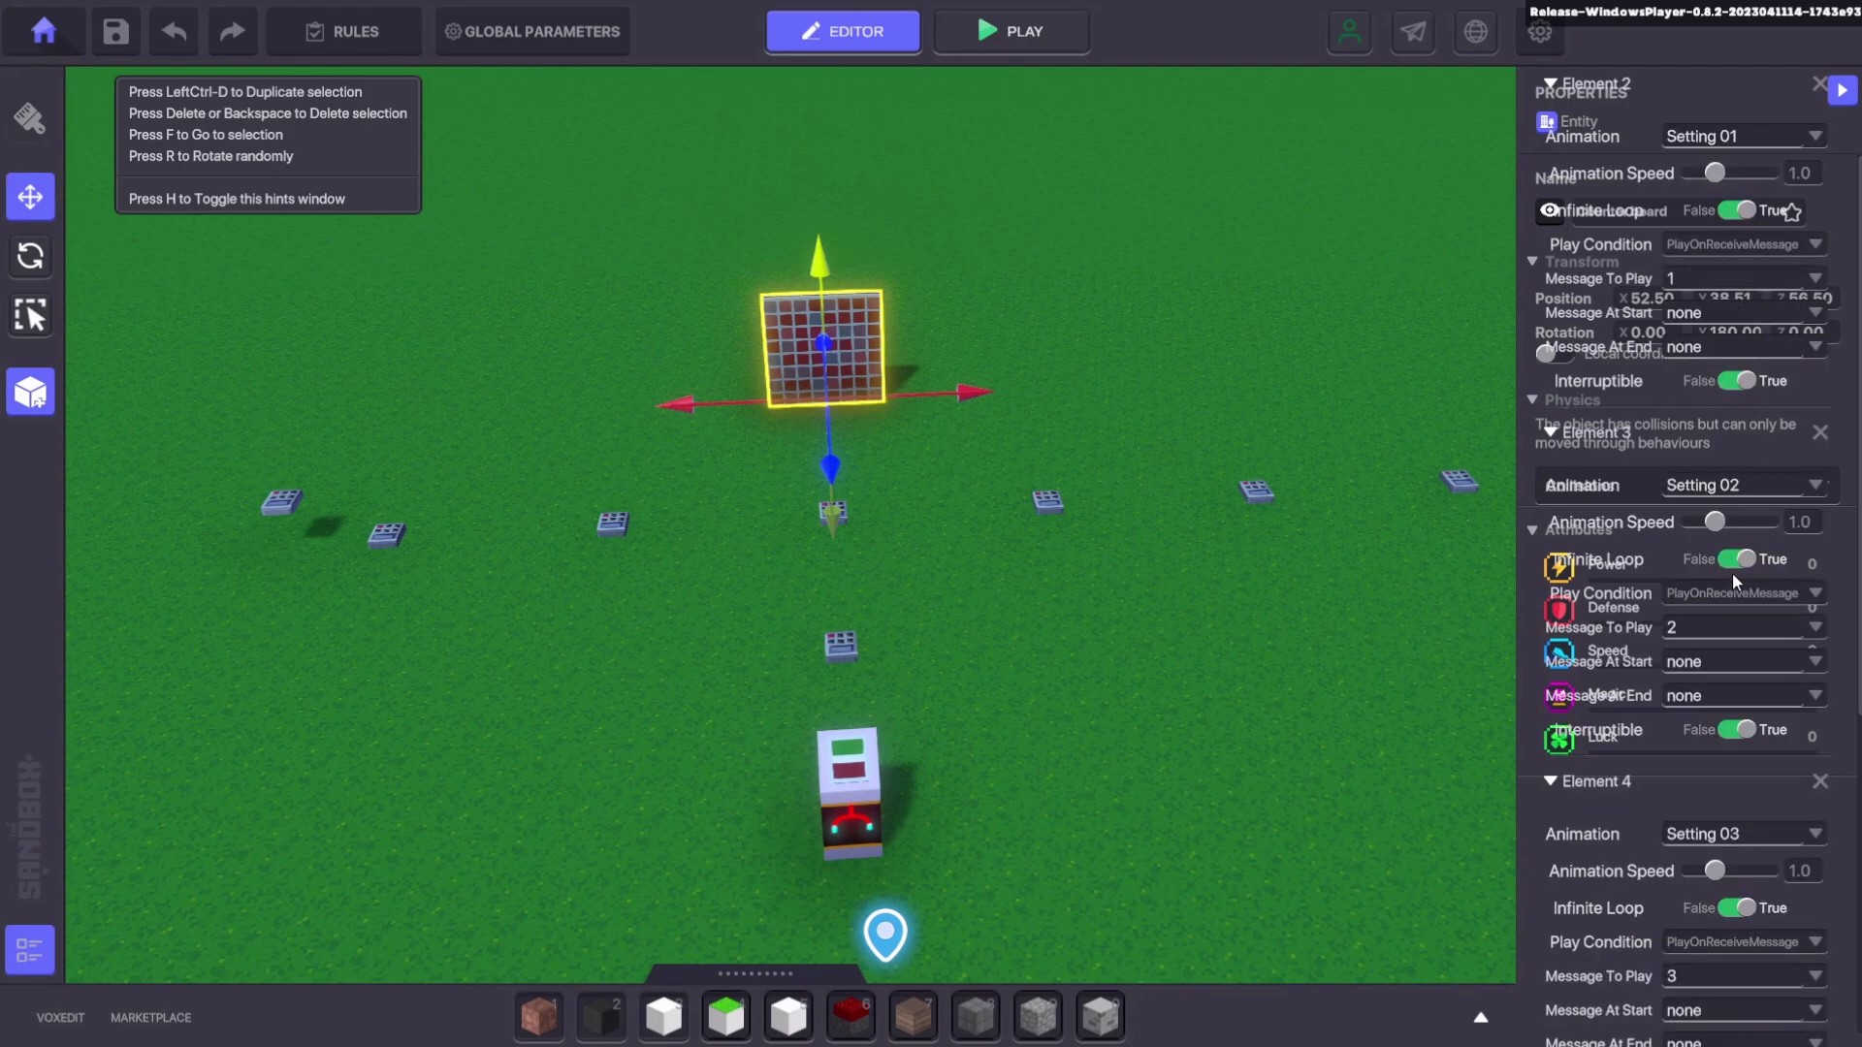
scroll(1656, 597, "down", 3)
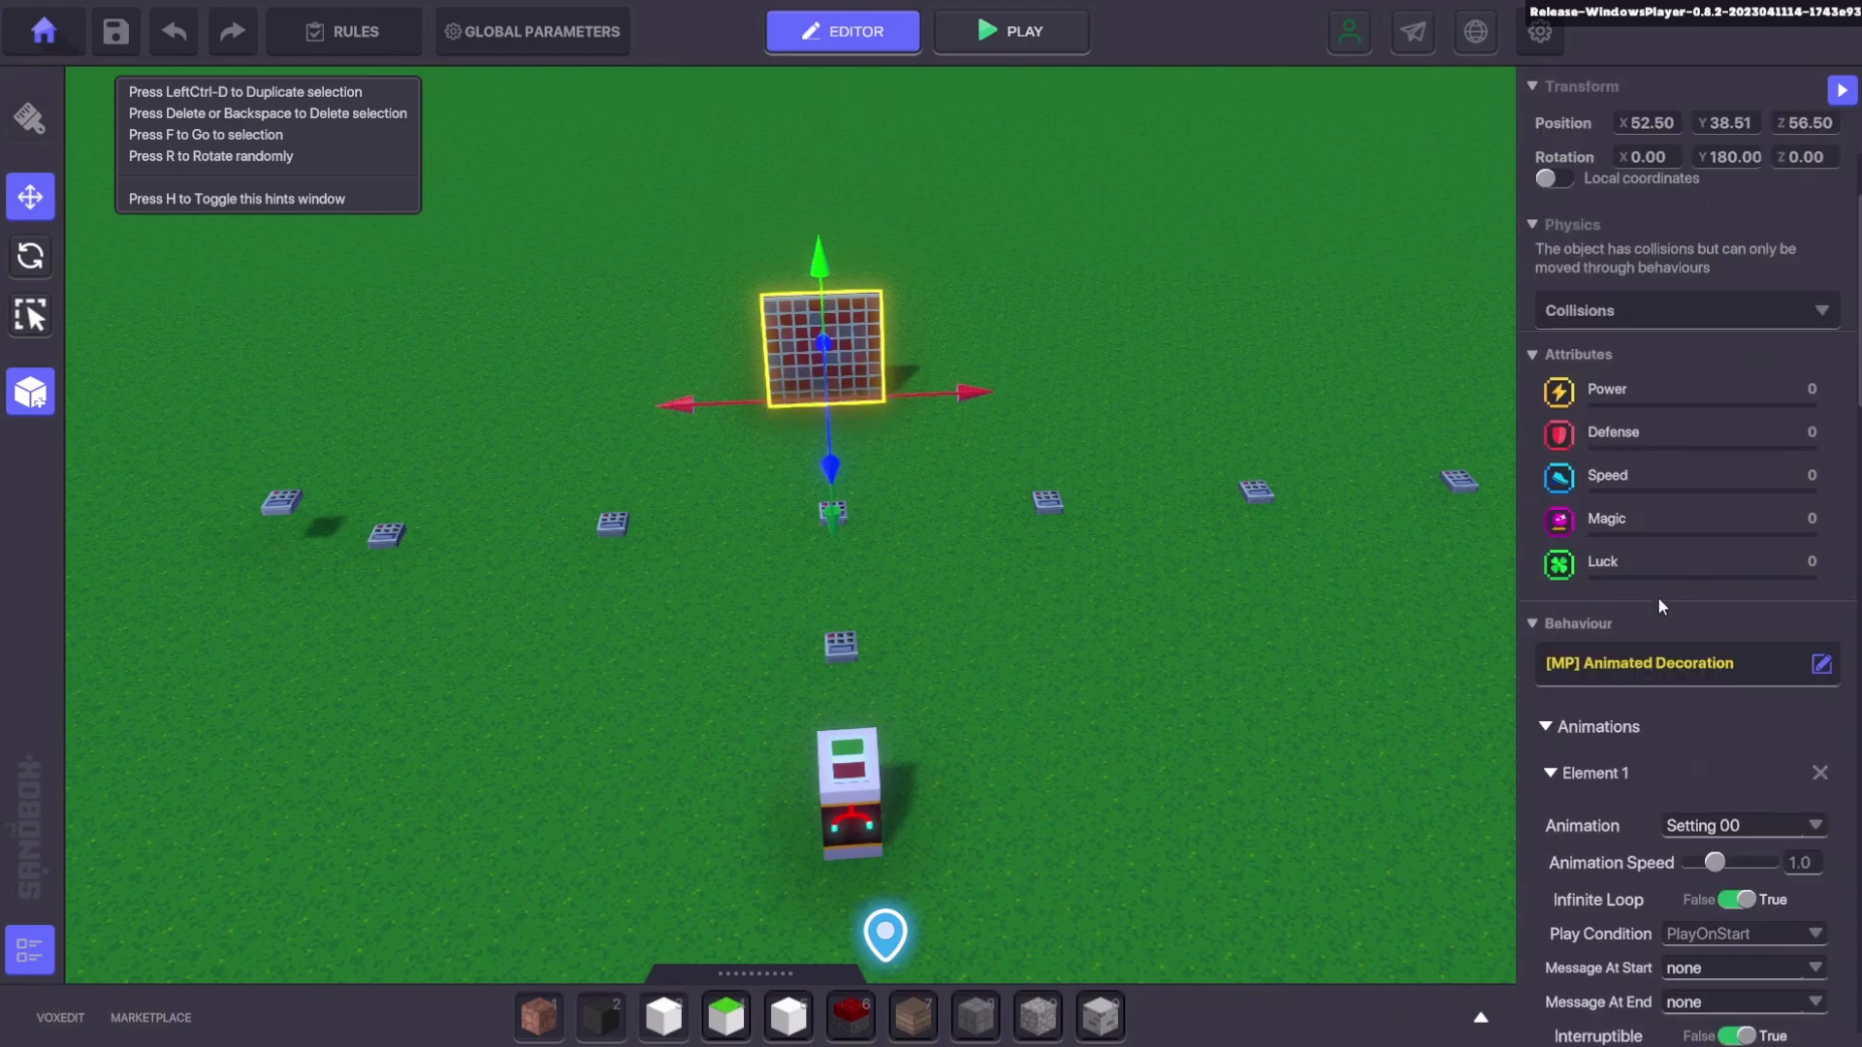
scroll(1060, 669, "down", 2)
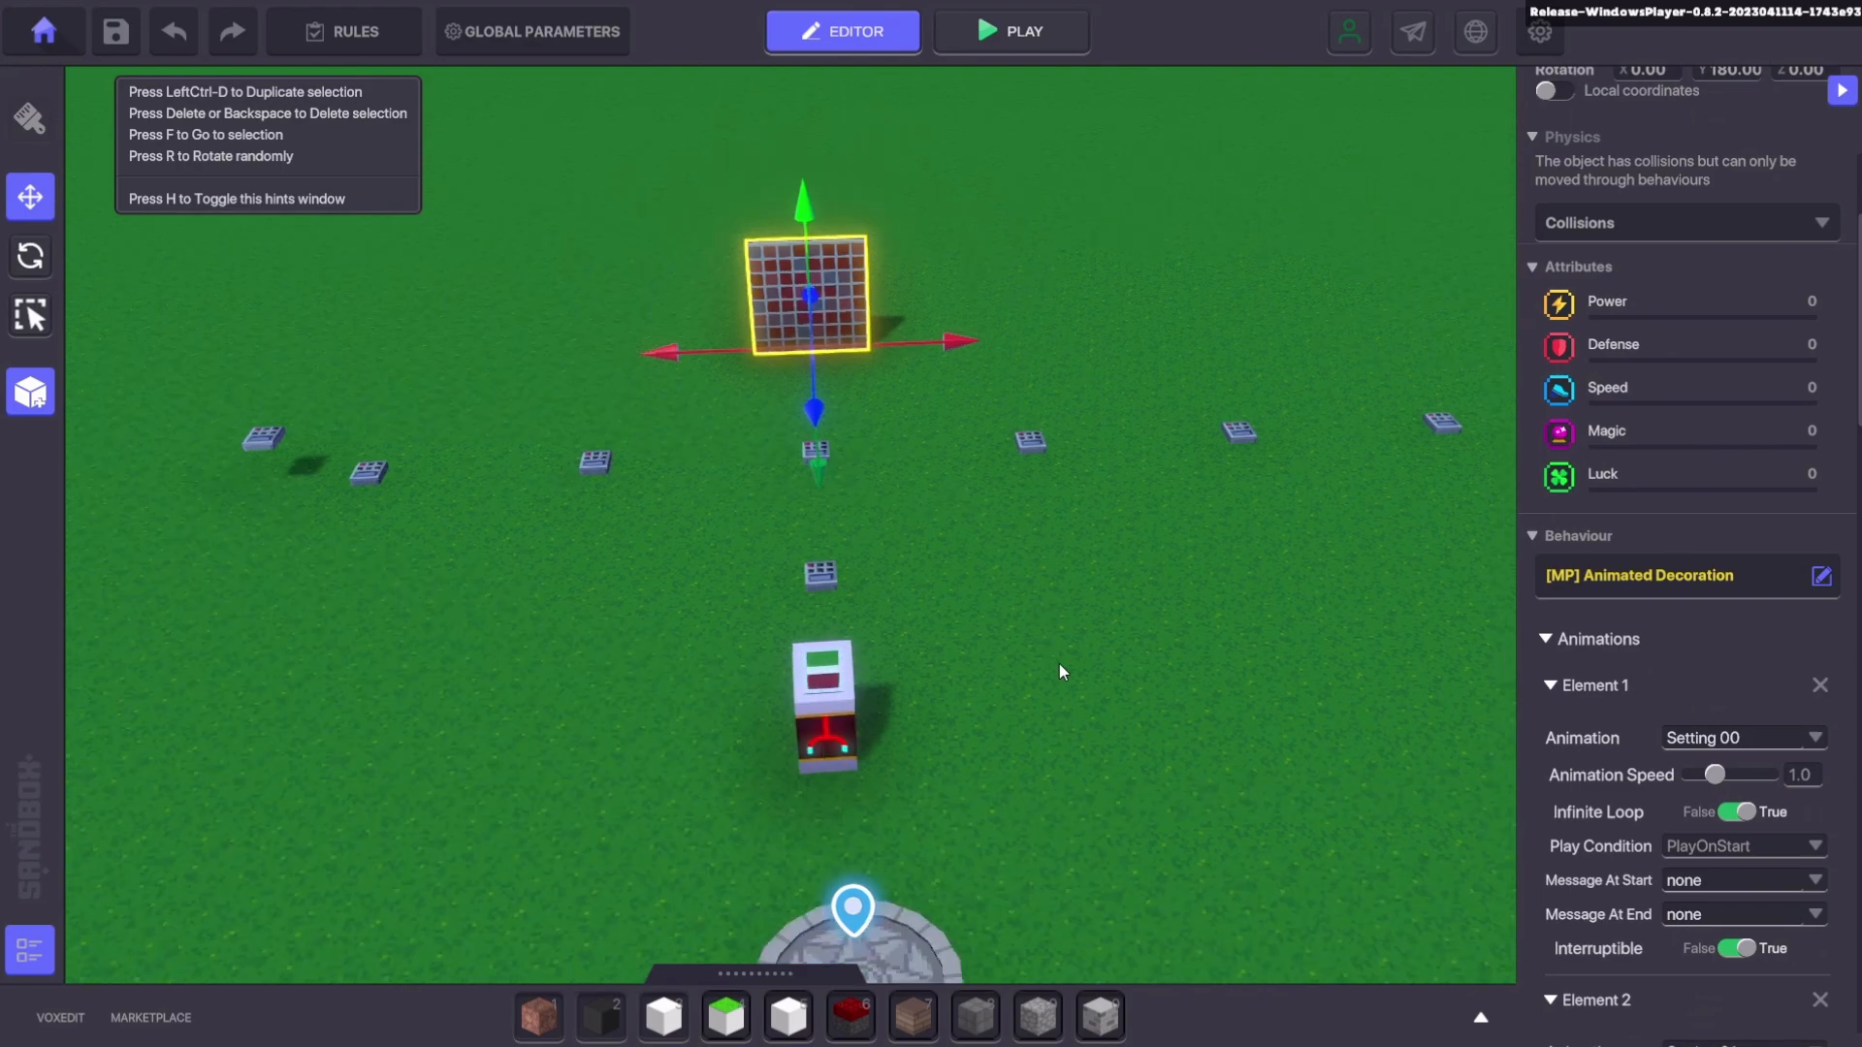
Return to the Button and review its Message To Send, broadcast range and components
left_click(814, 679)
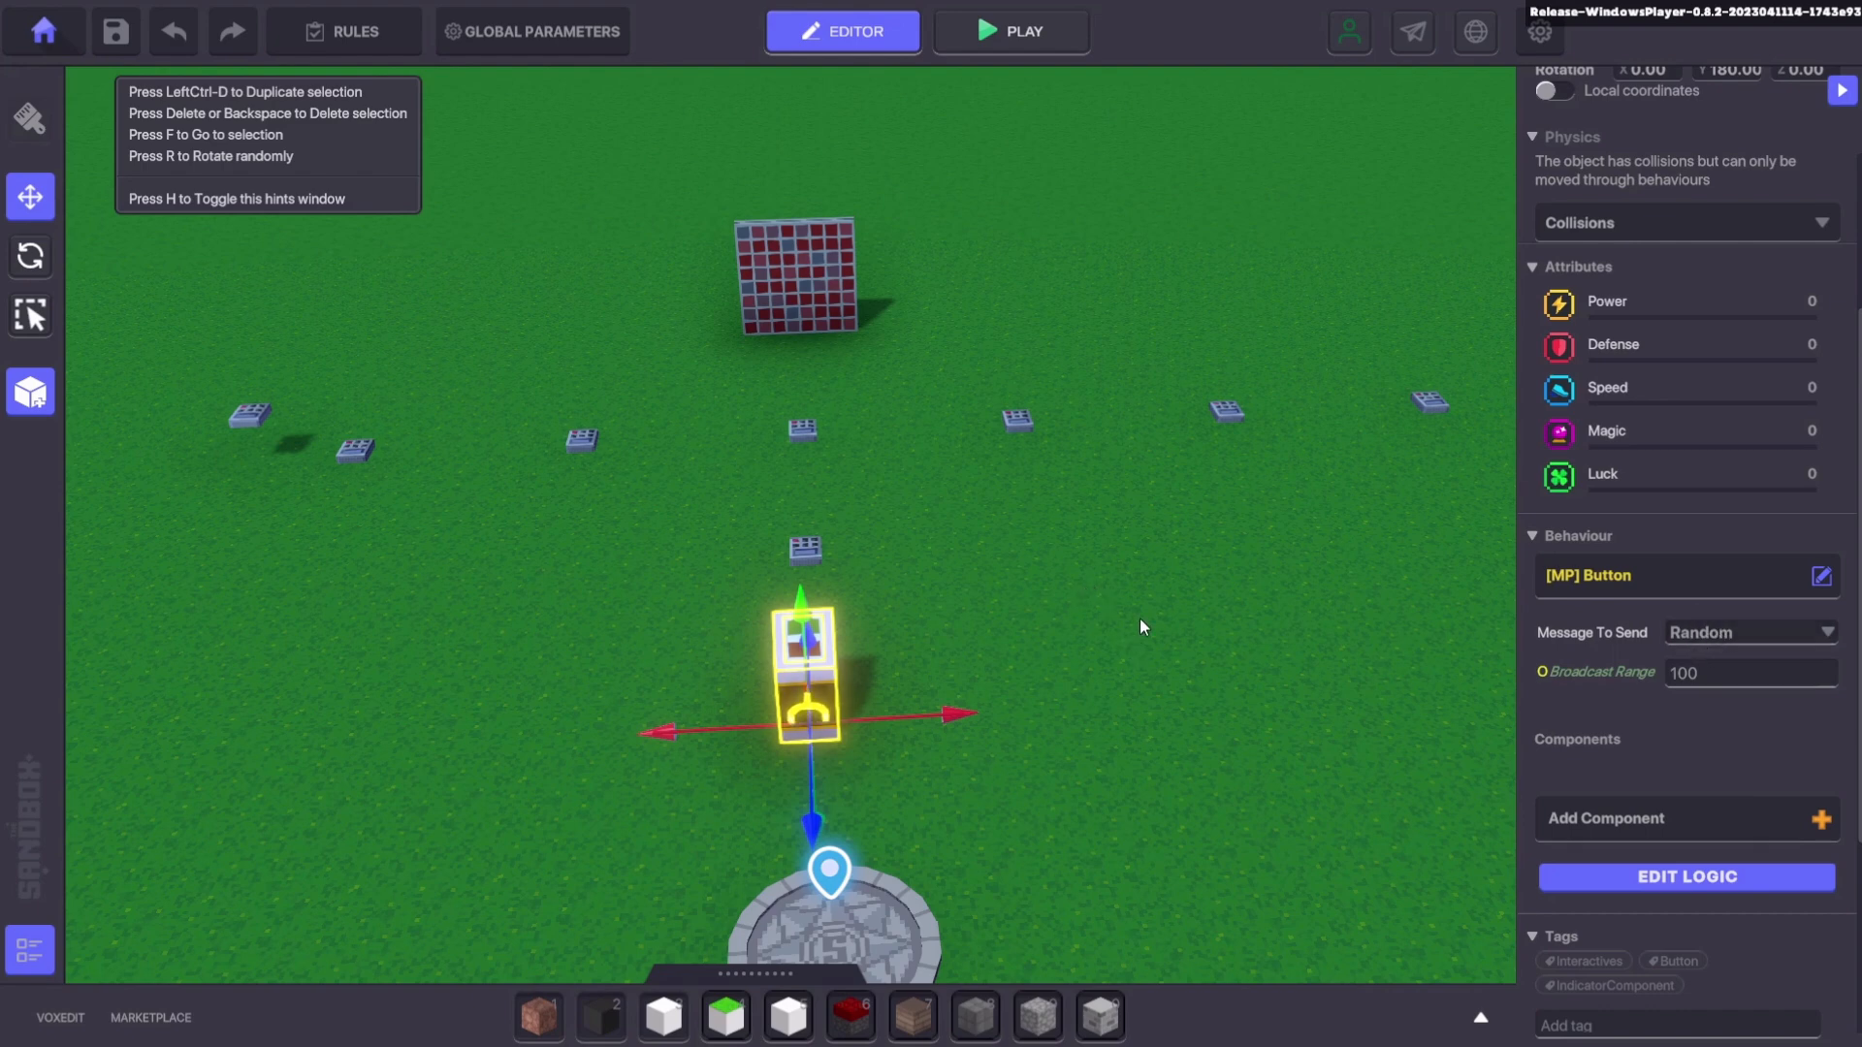
mouse_move(1138, 588)
middle_mouse_down()
mouse_move(1159, 598)
mouse_move(1132, 603)
middle_mouse_up()
right_click_drag(1133, 605, 1144, 664)
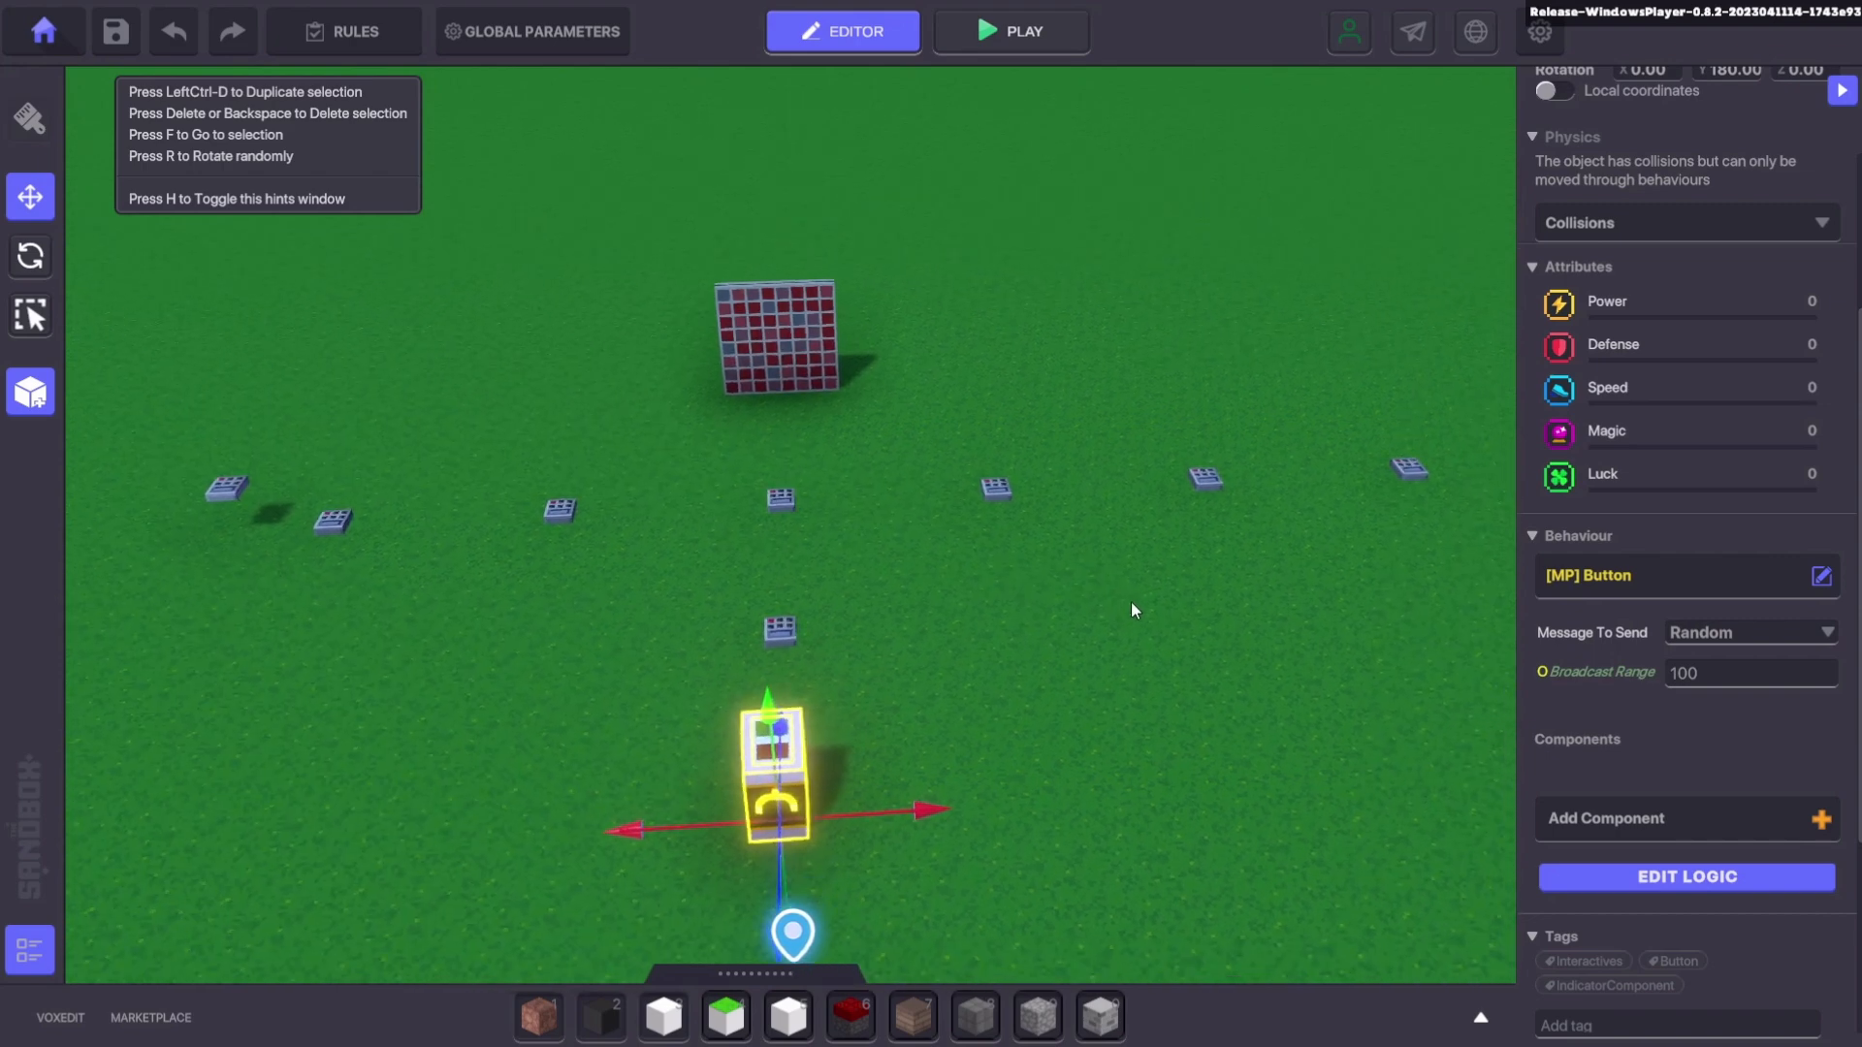
middle_click_drag(1108, 613, 1115, 626)
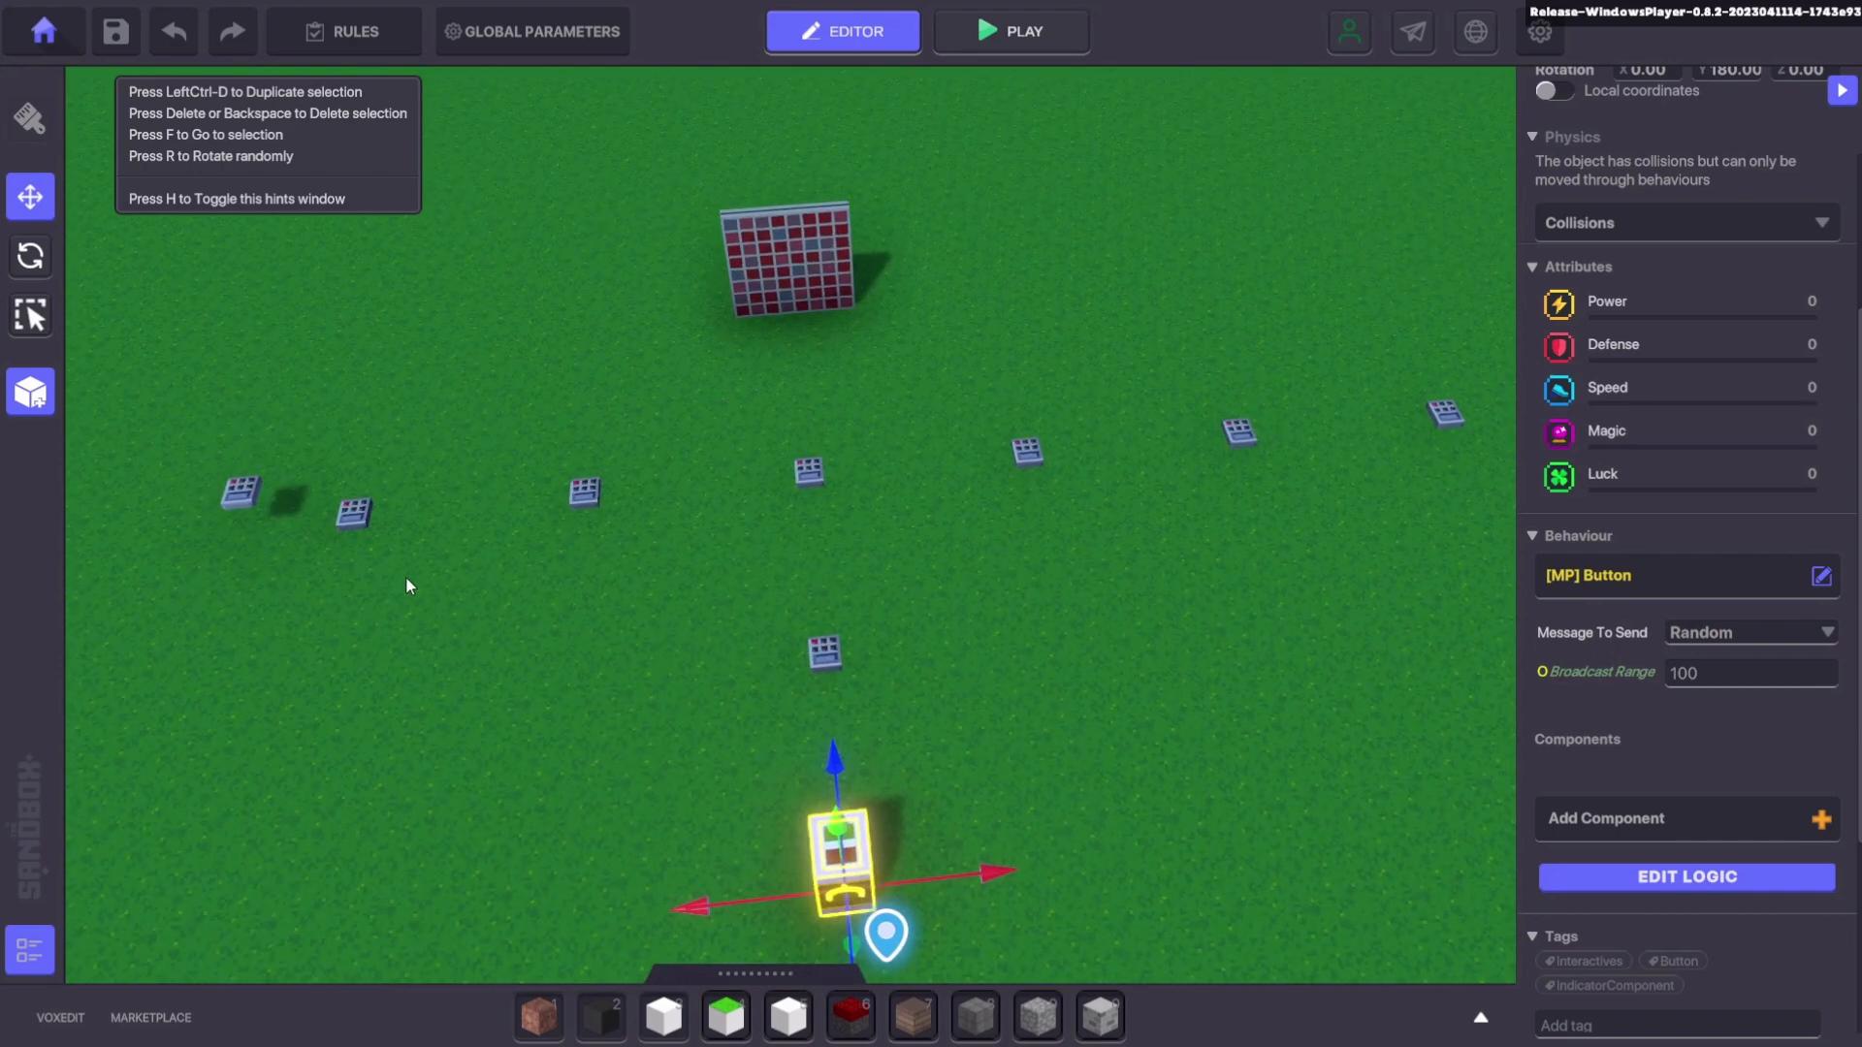
Examine the first animated speaker's animation settings, including the available Play Condition options
left_click(349, 514)
scroll(375, 548, "up", 4)
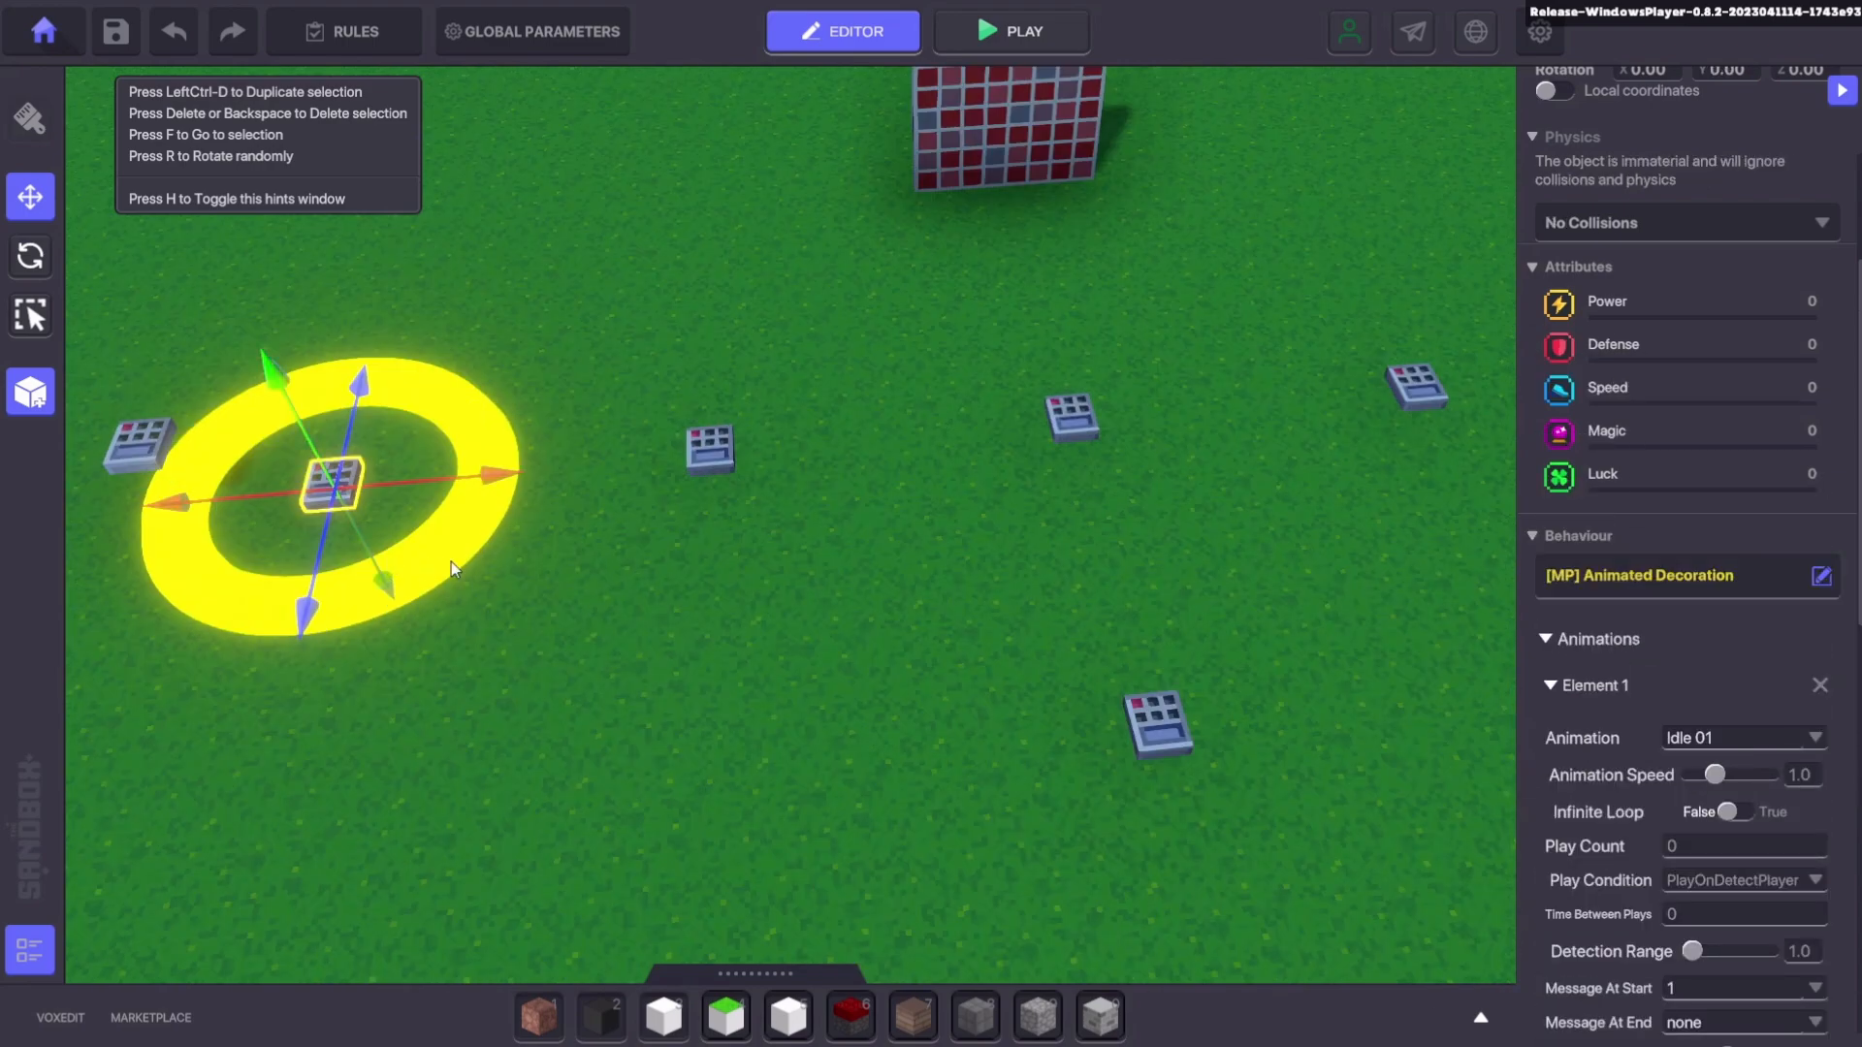
middle_click_drag(451, 562, 473, 567)
right_click_drag(661, 628, 665, 591)
middle_click_drag(665, 591, 686, 599)
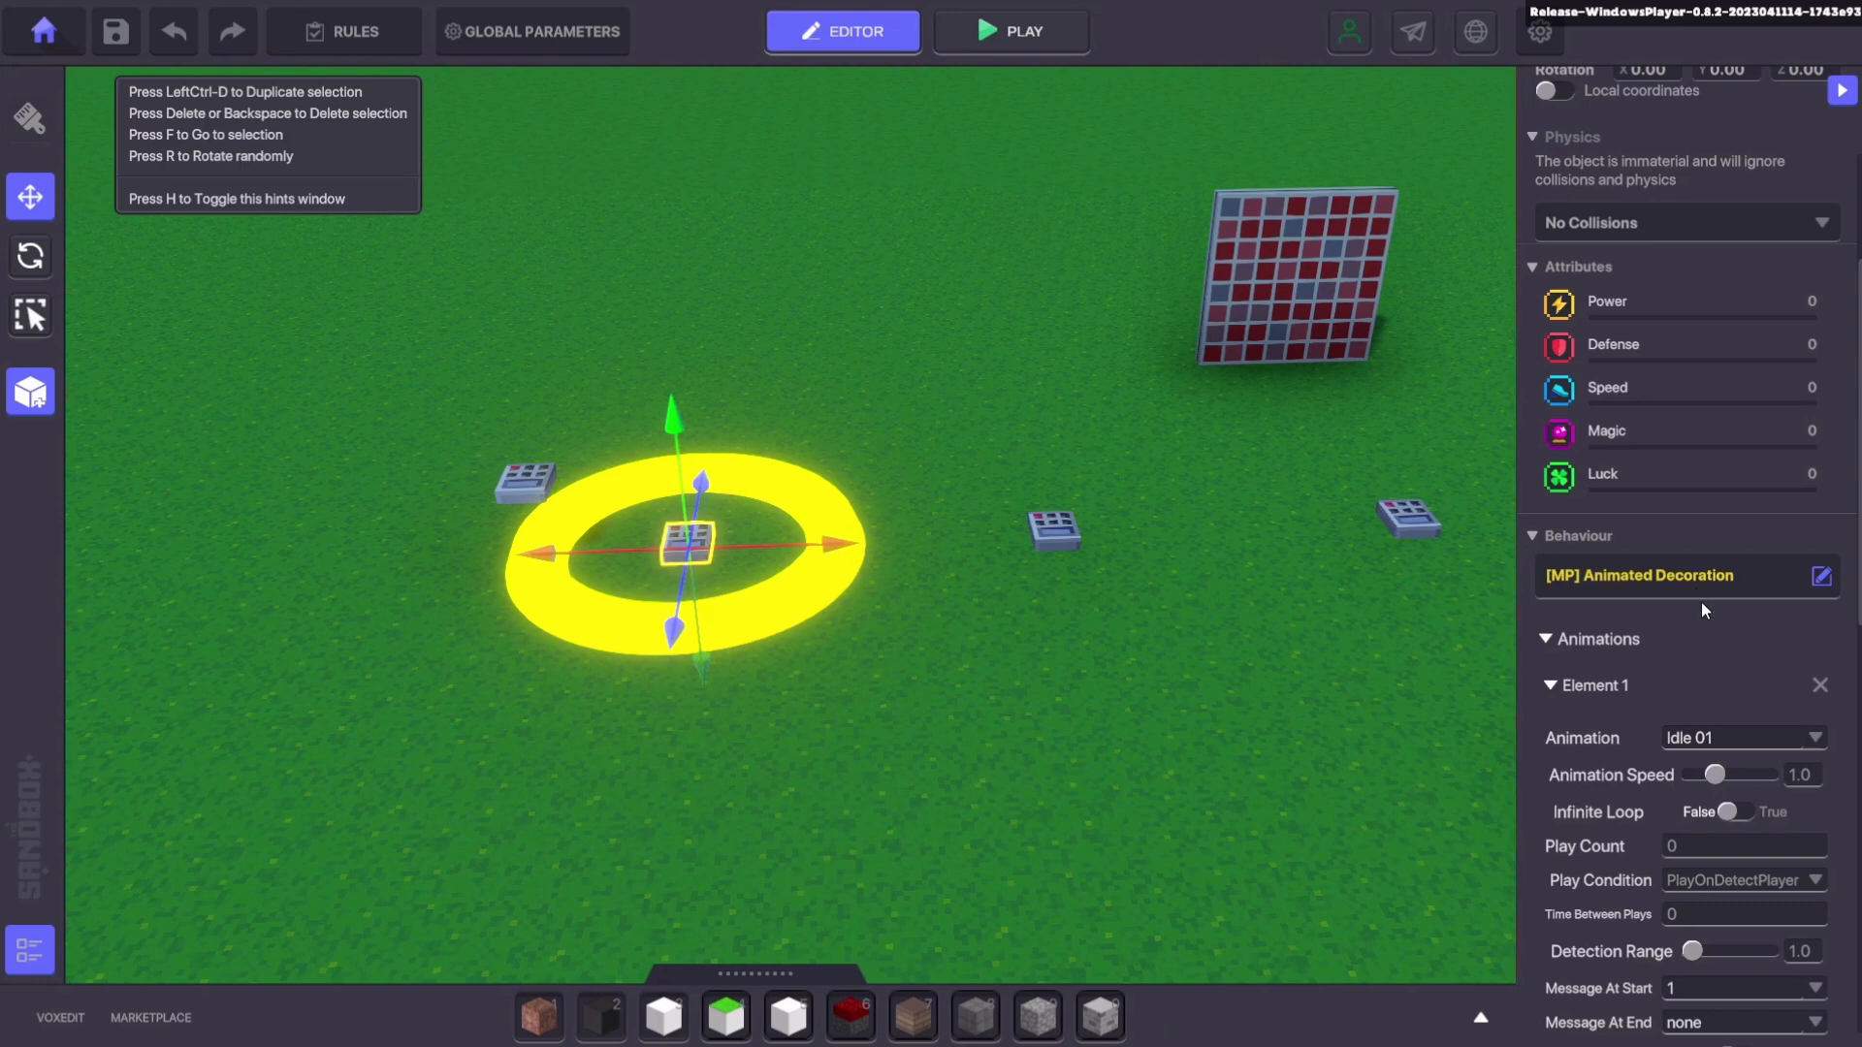
scroll(1678, 585, "down", 2)
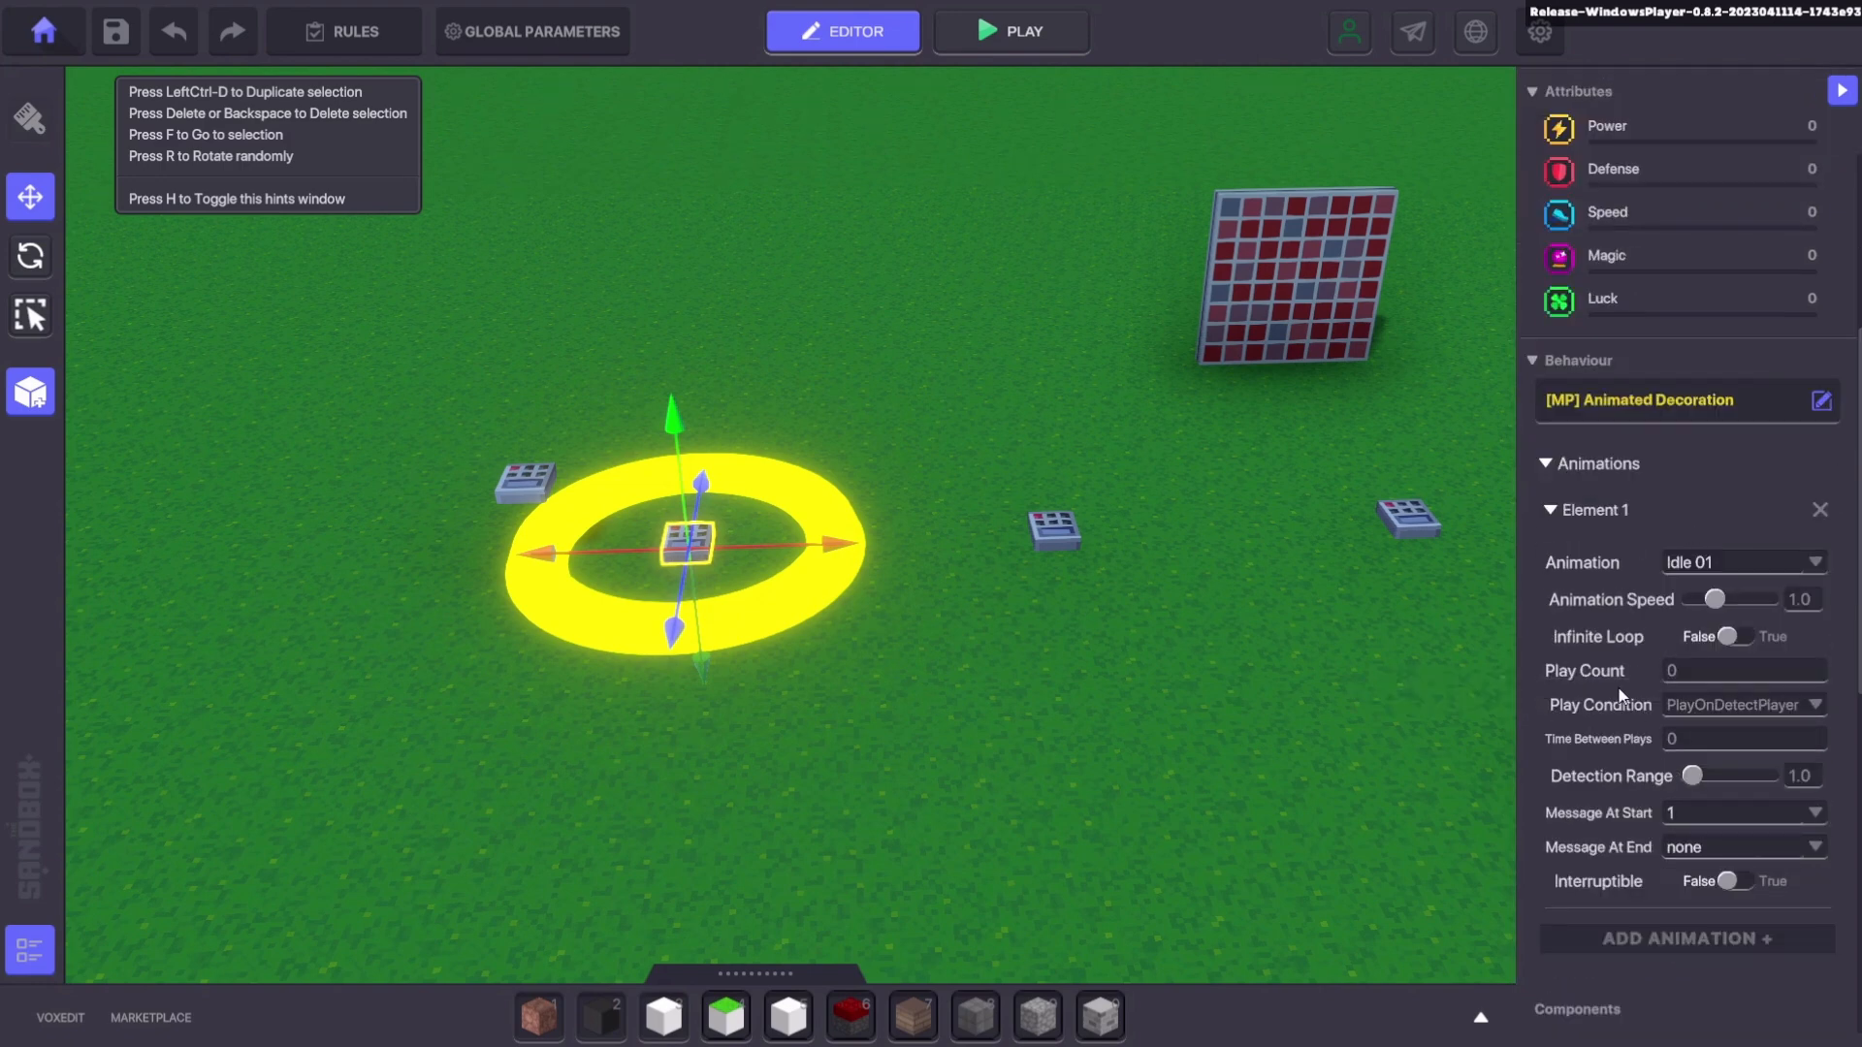
left_click(1805, 706)
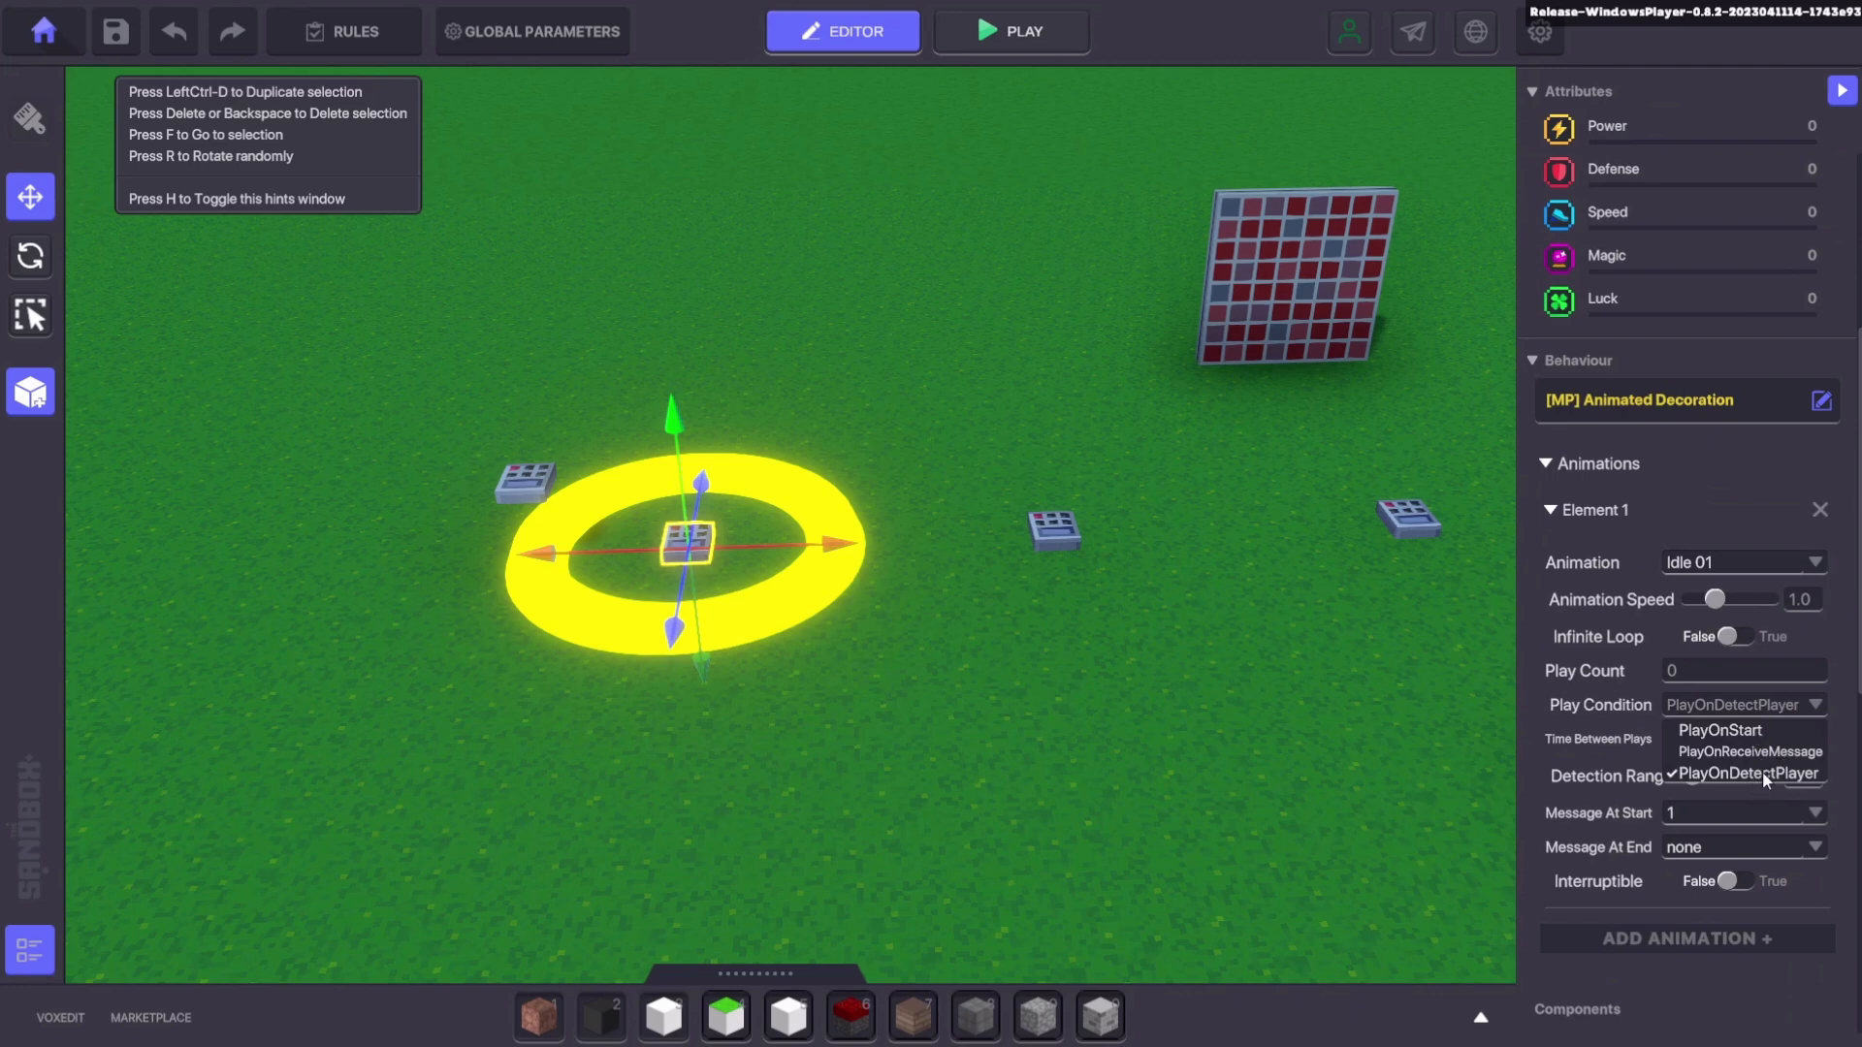
left_click(1766, 704)
Examine the first speaker's detection ring from several angles against the height and path of the Randomizer platform
right_click_drag(895, 553, 904, 488)
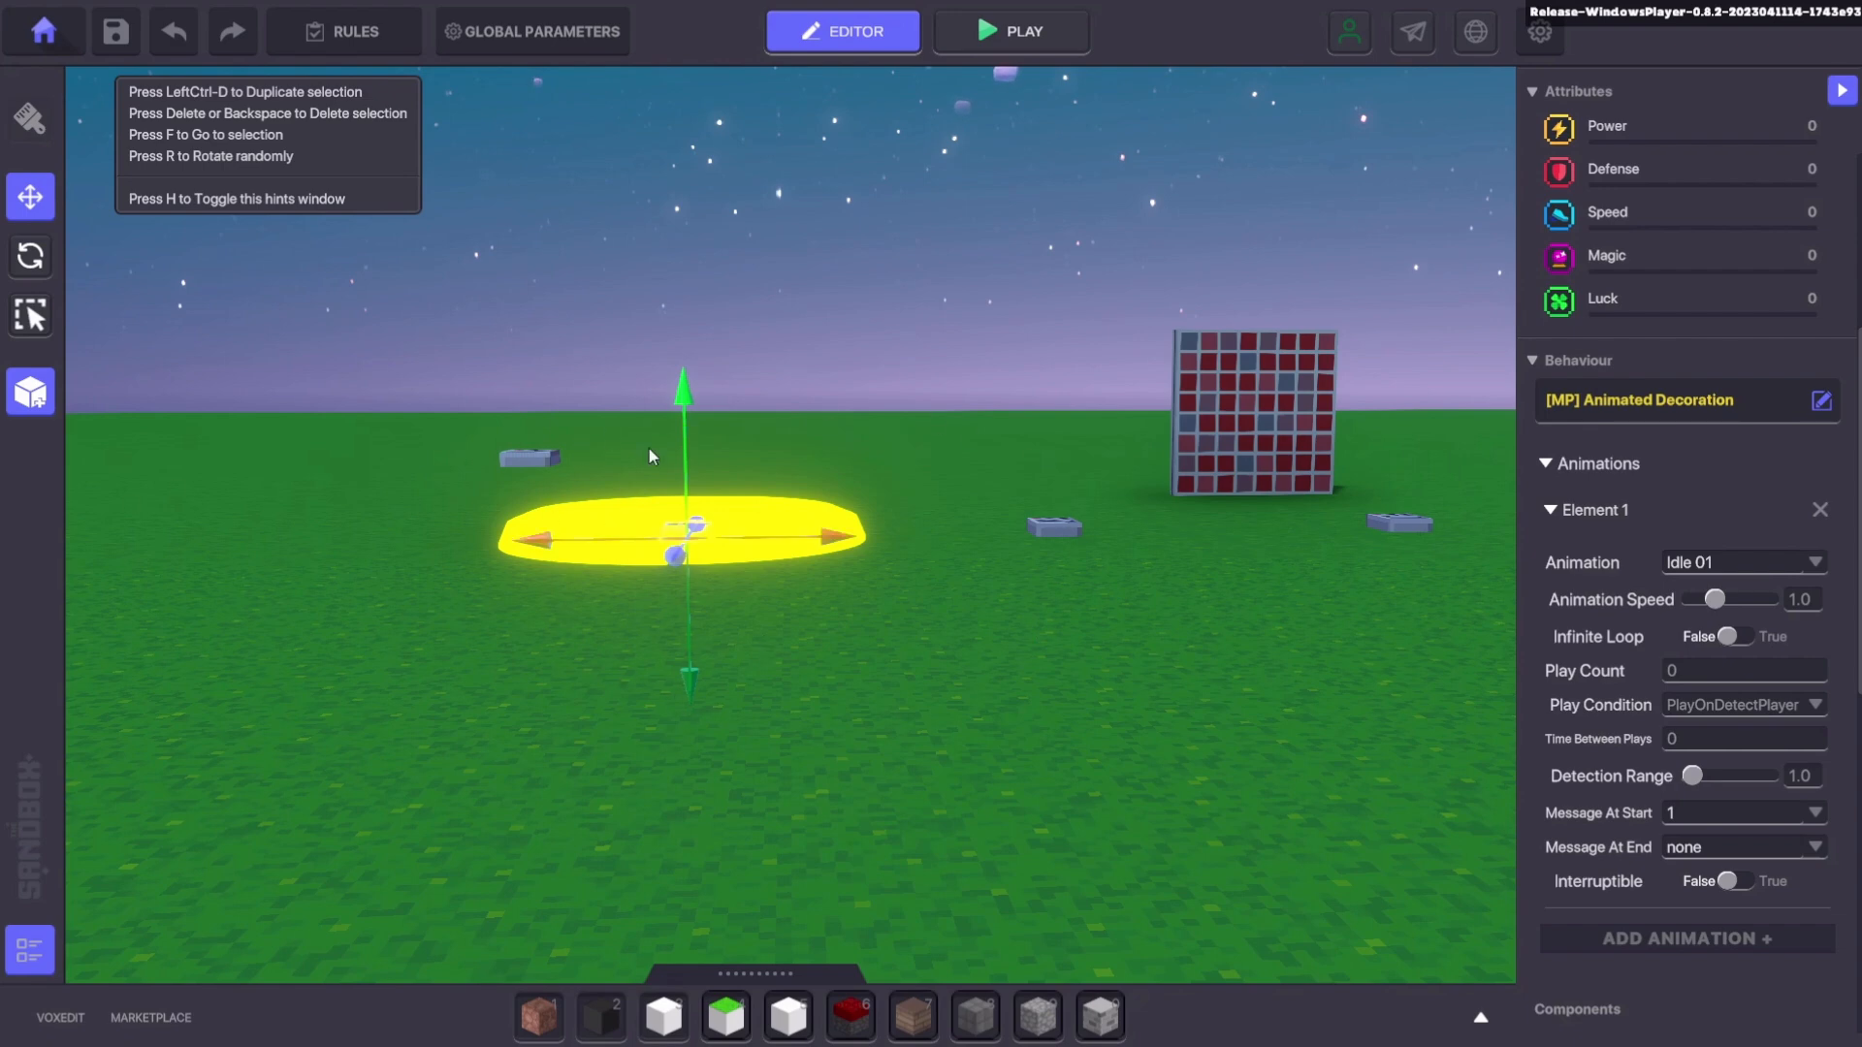
right_click_drag(828, 423, 661, 435)
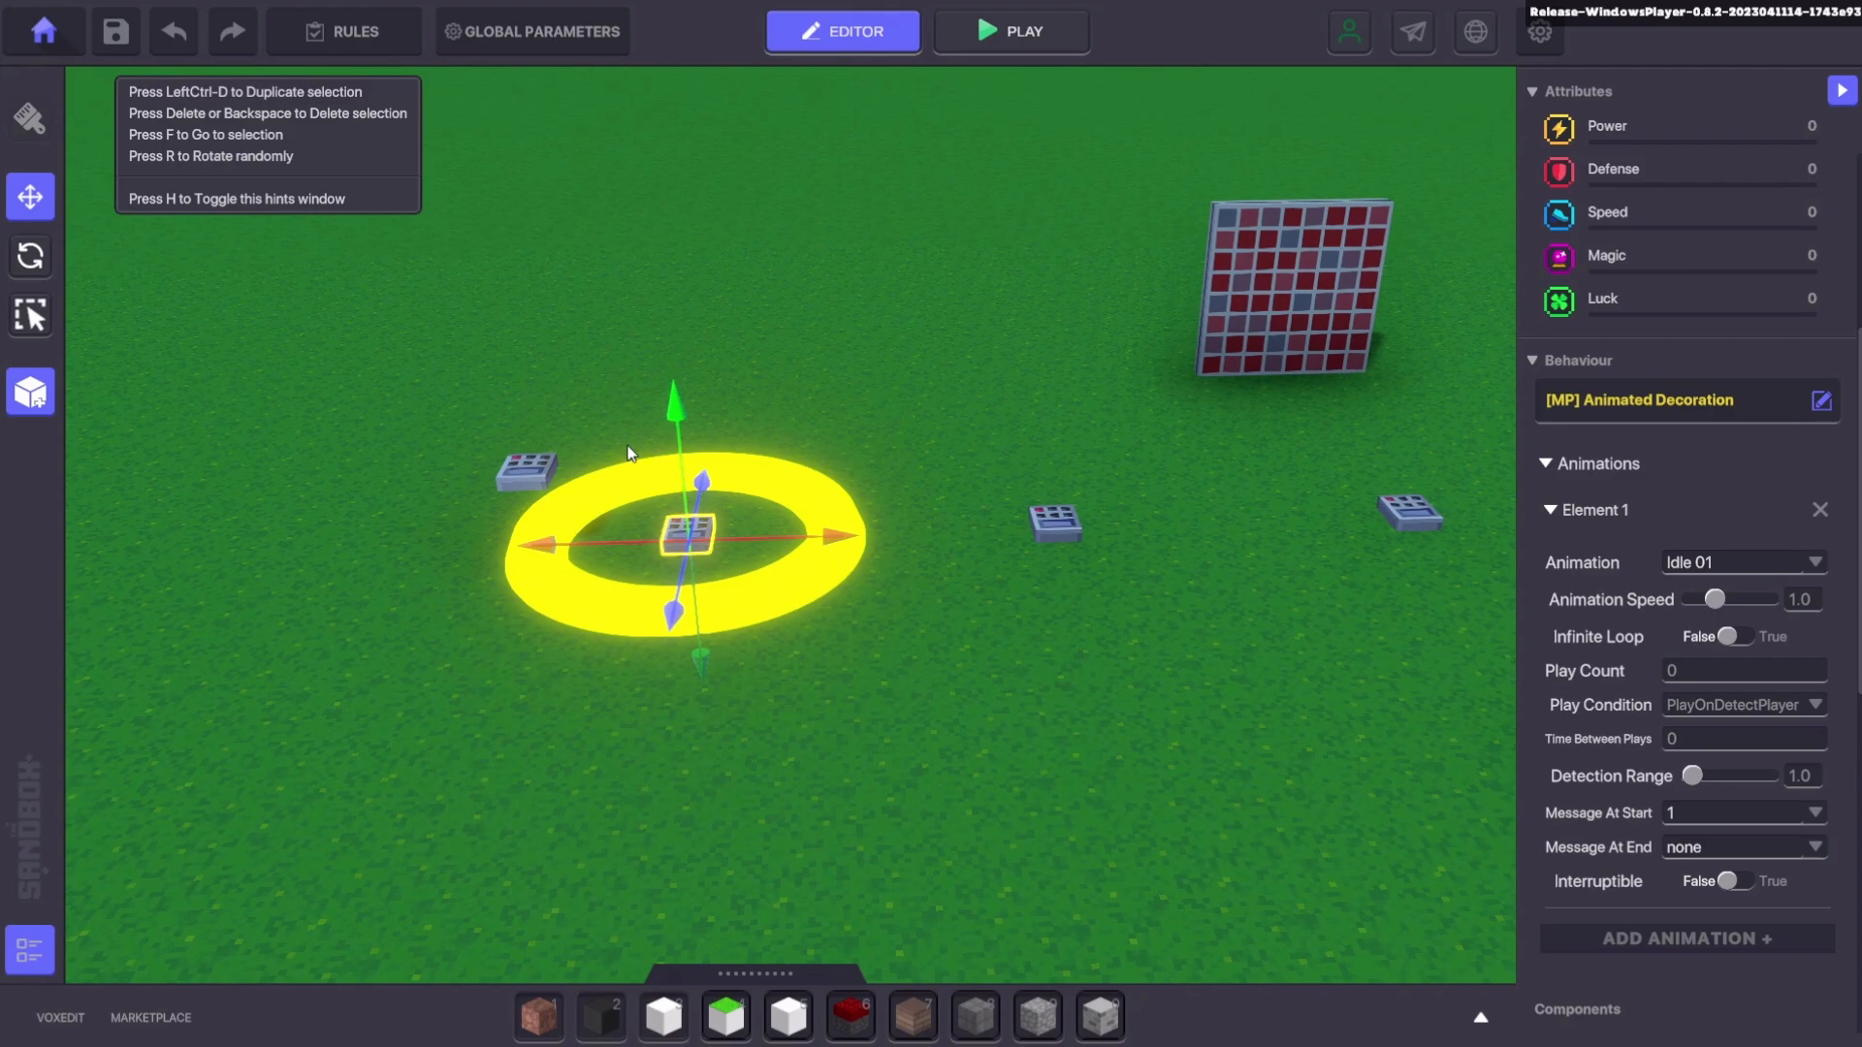
left_click(544, 472)
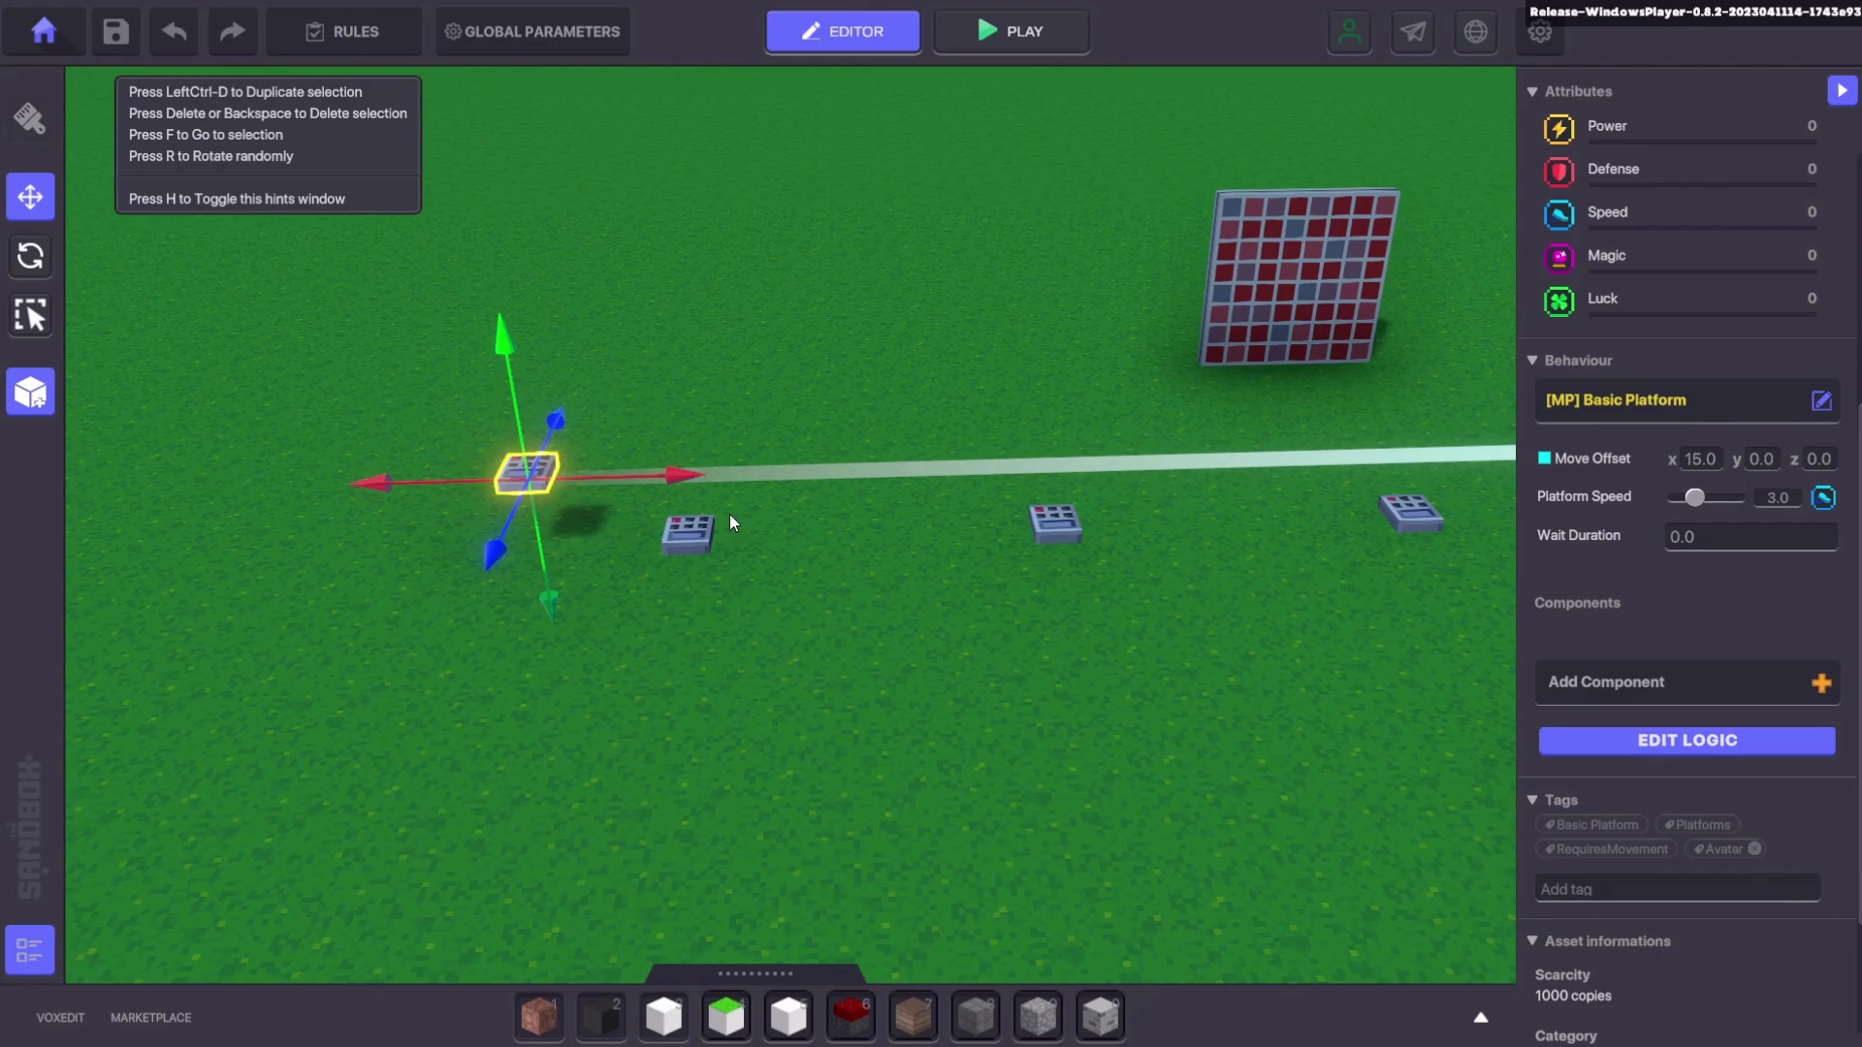
left_click(704, 536)
right_click_drag(778, 594, 765, 636)
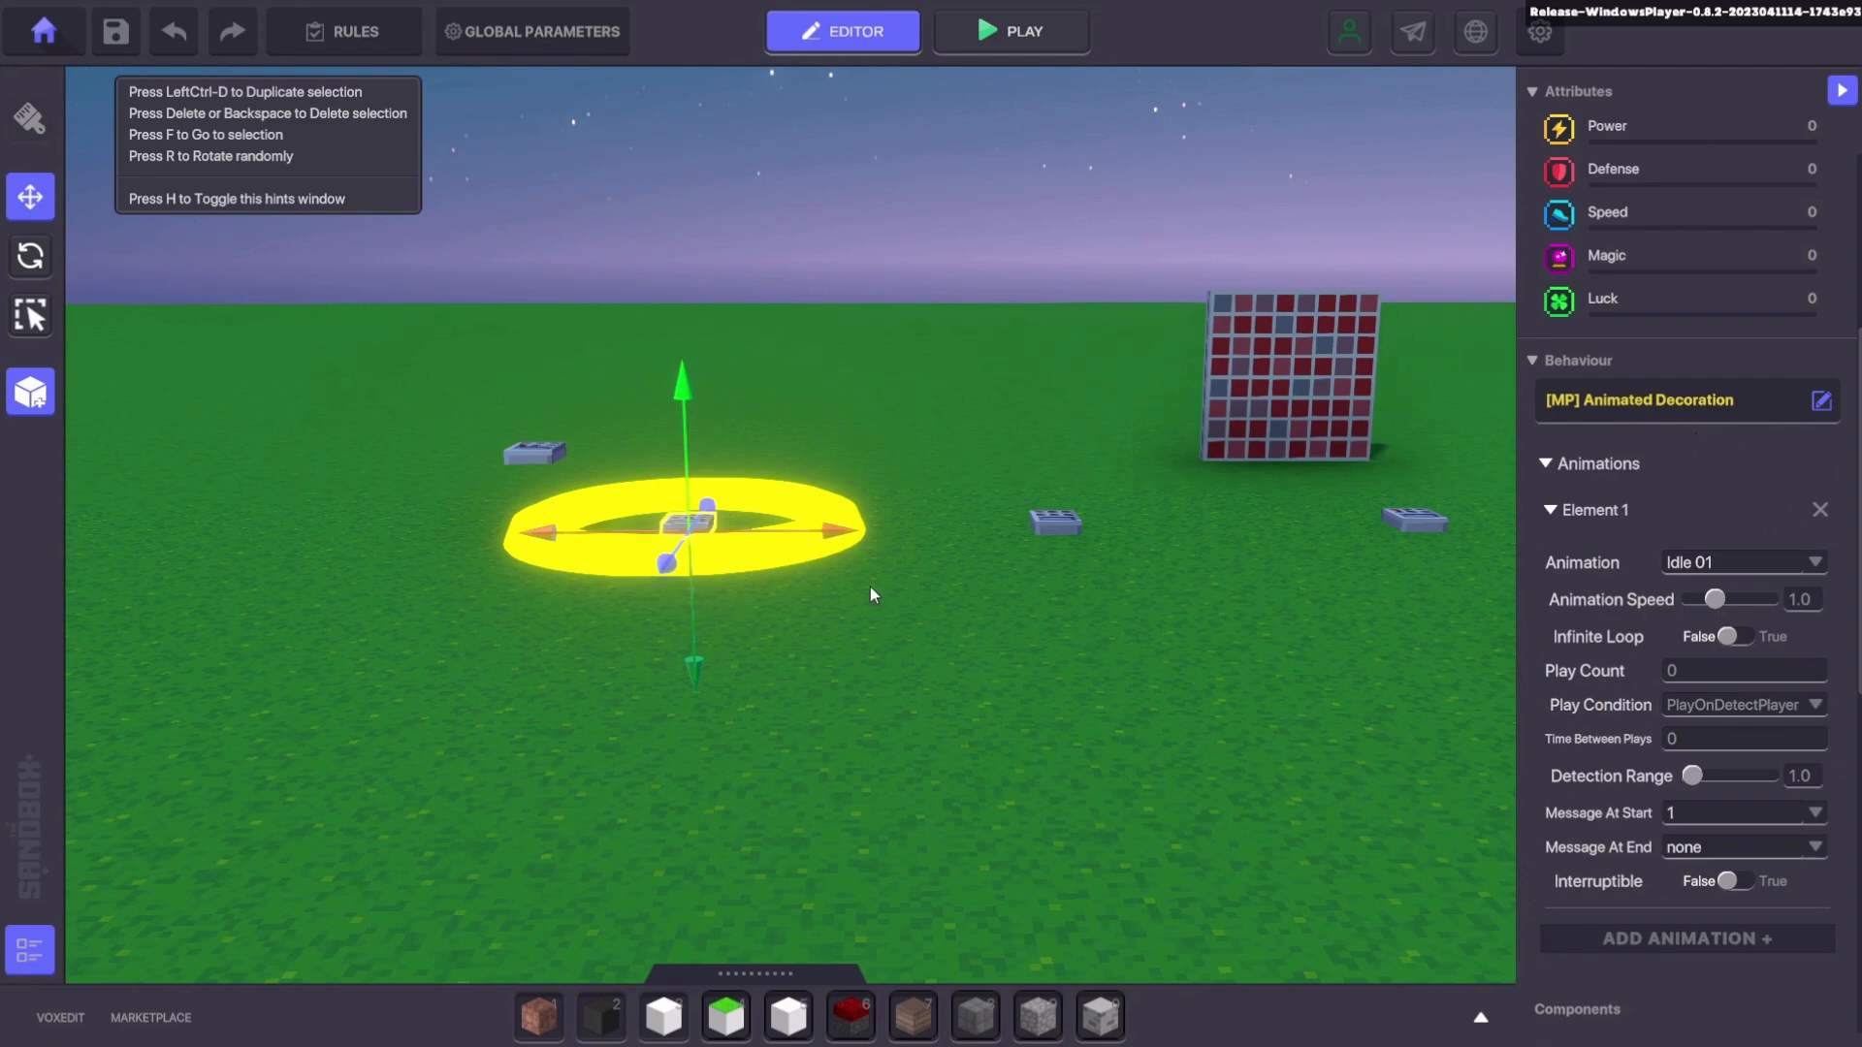
right_click_drag(820, 530, 825, 471)
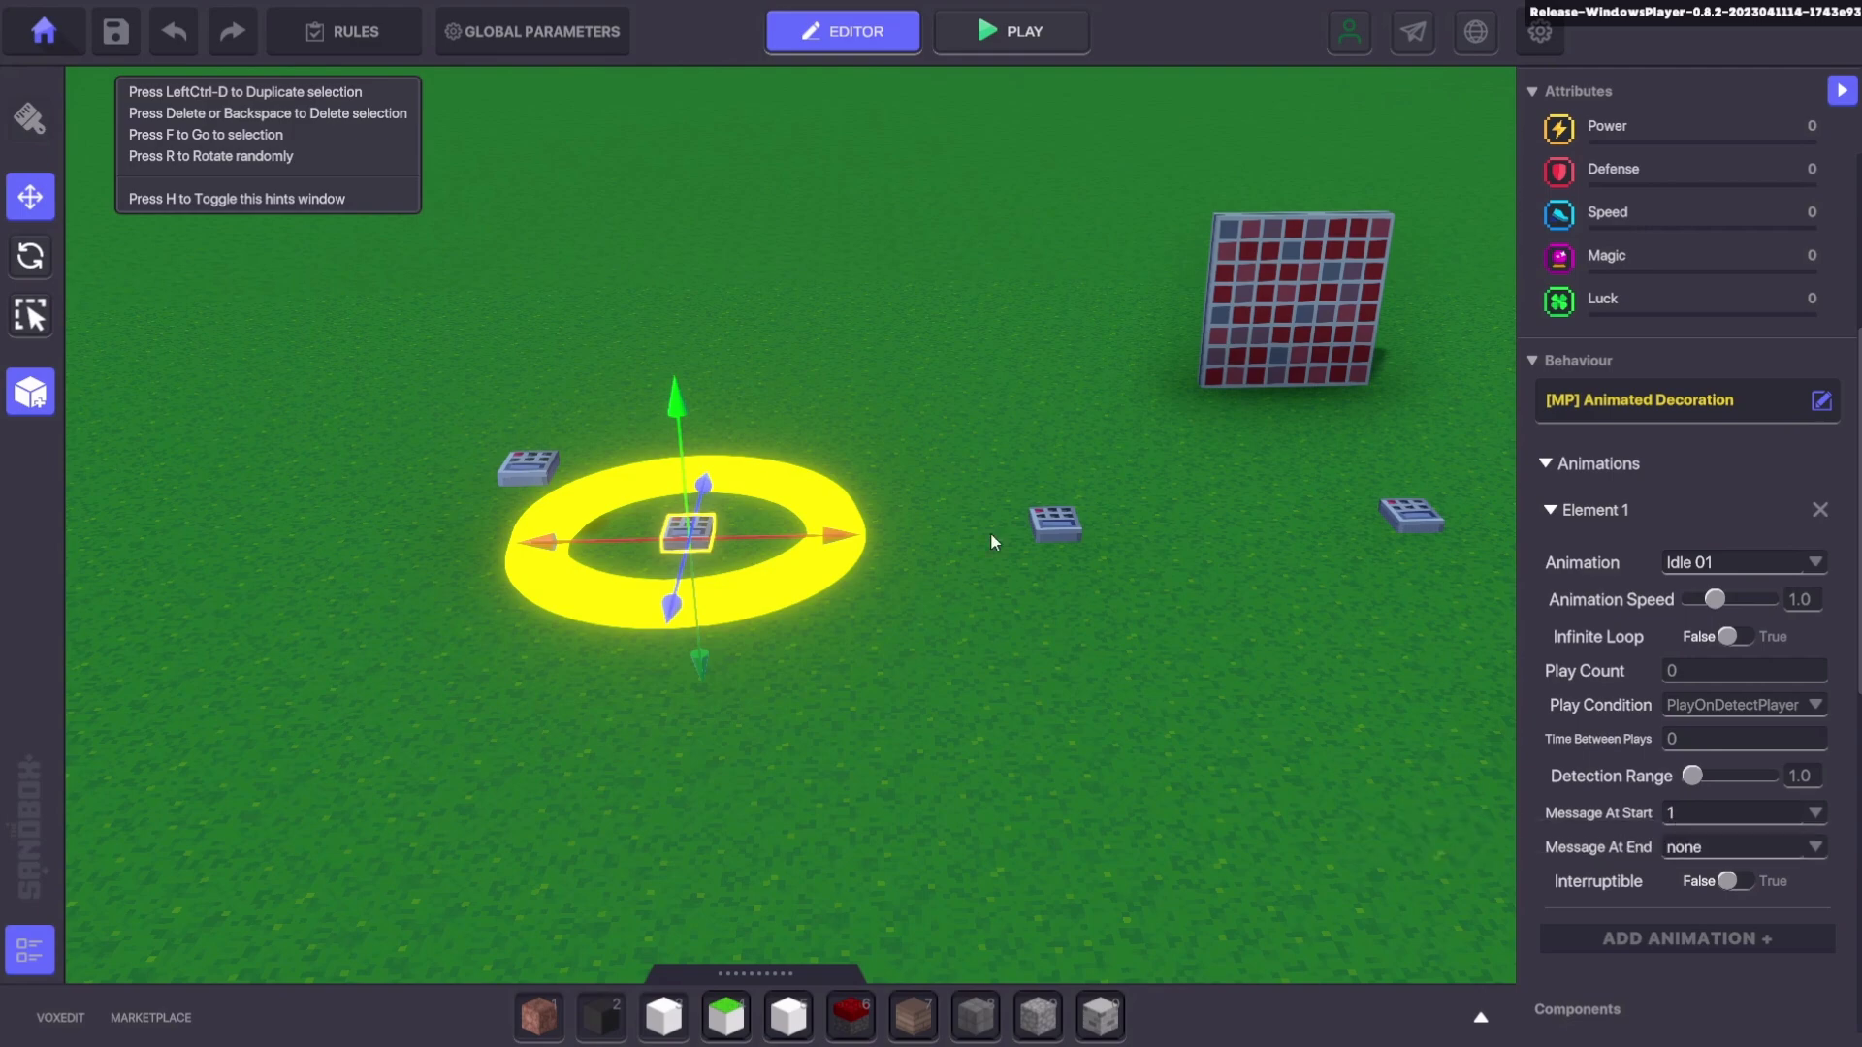
Compare the Message At Start settings of the second and third speakers, and recheck the Randomizer platform
left_click(1038, 531)
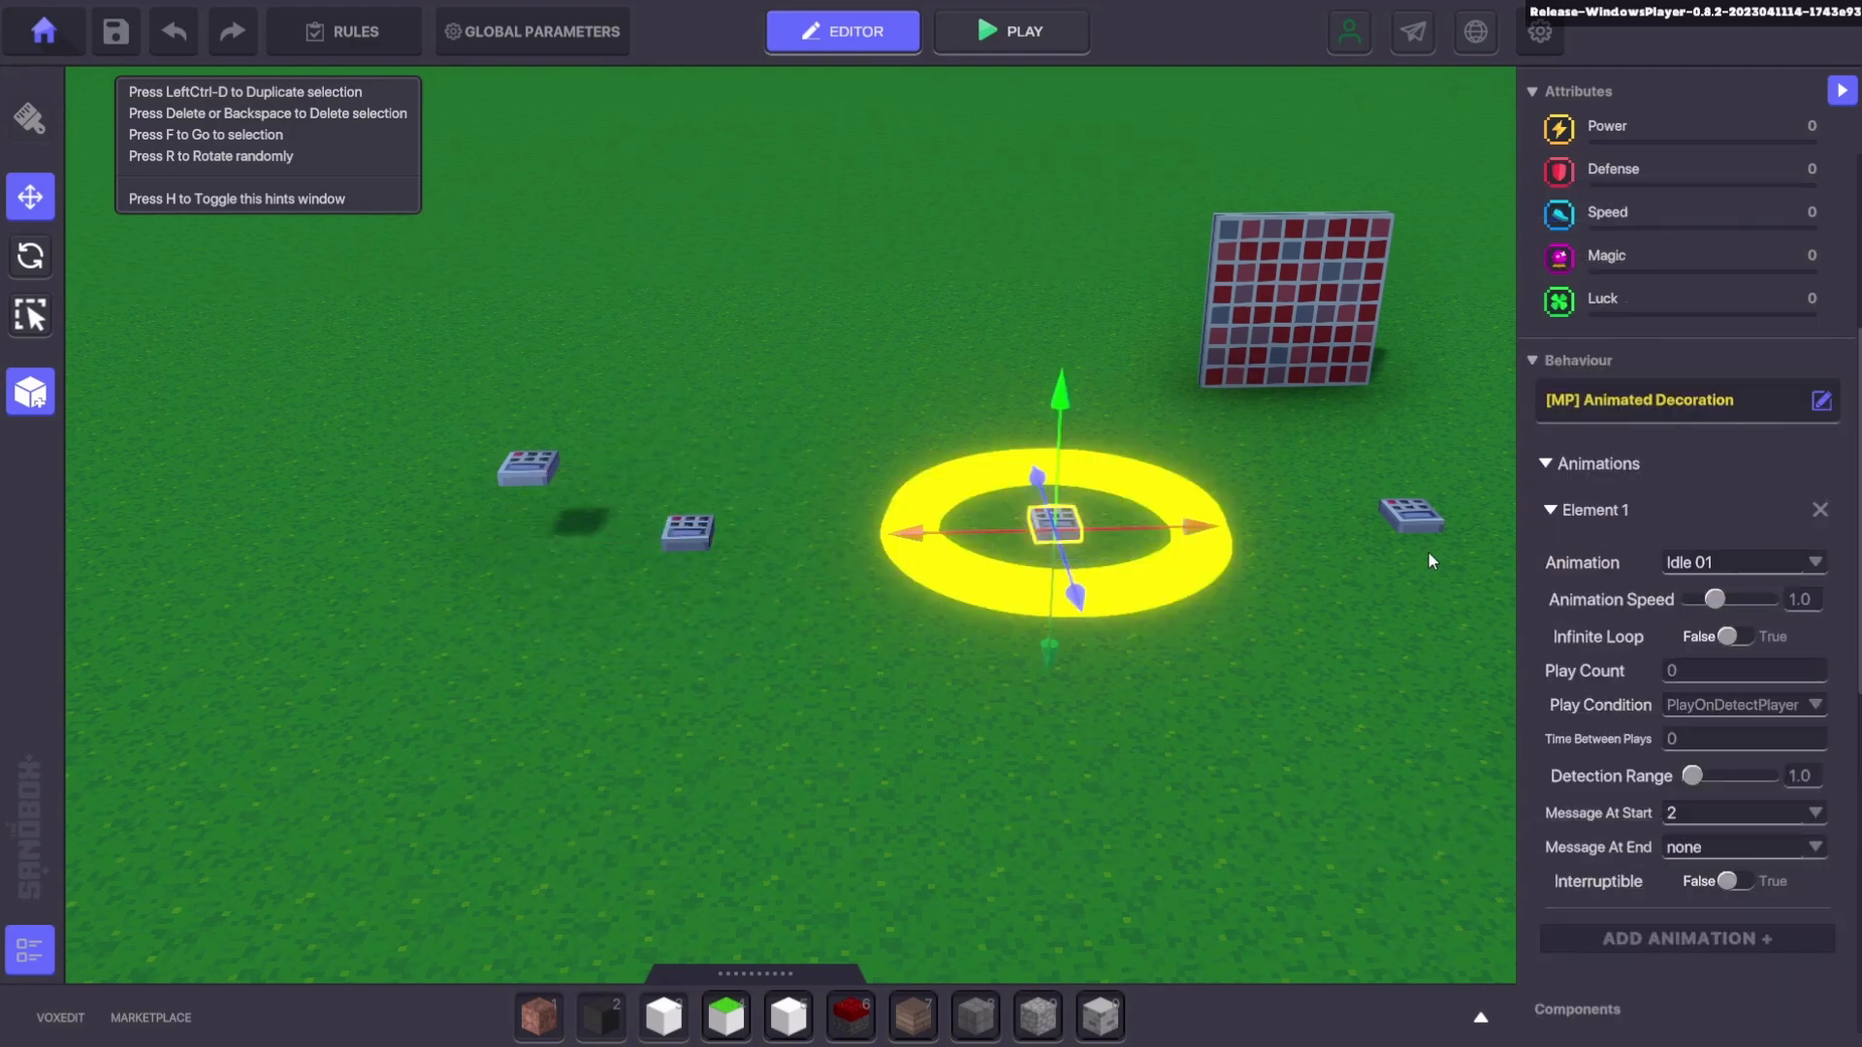
left_click(1417, 521)
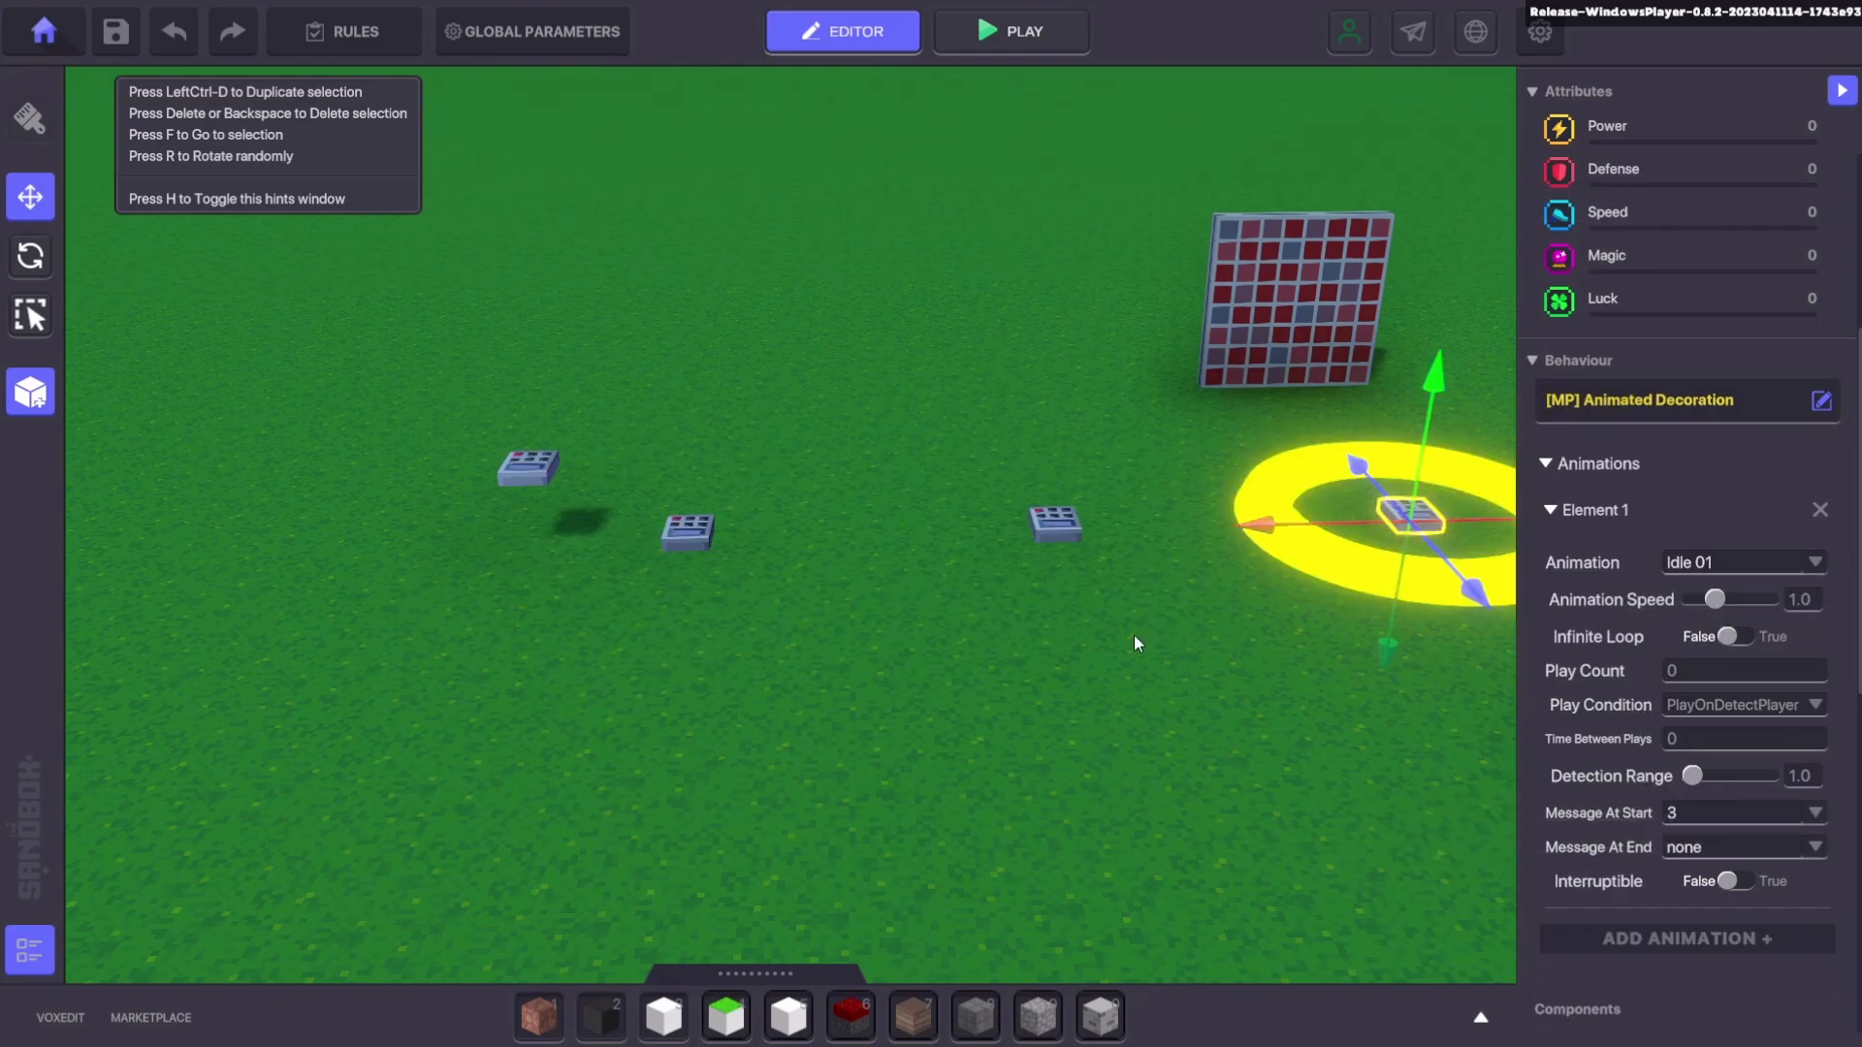
left_click(537, 467)
right_click_drag(806, 693, 799, 612)
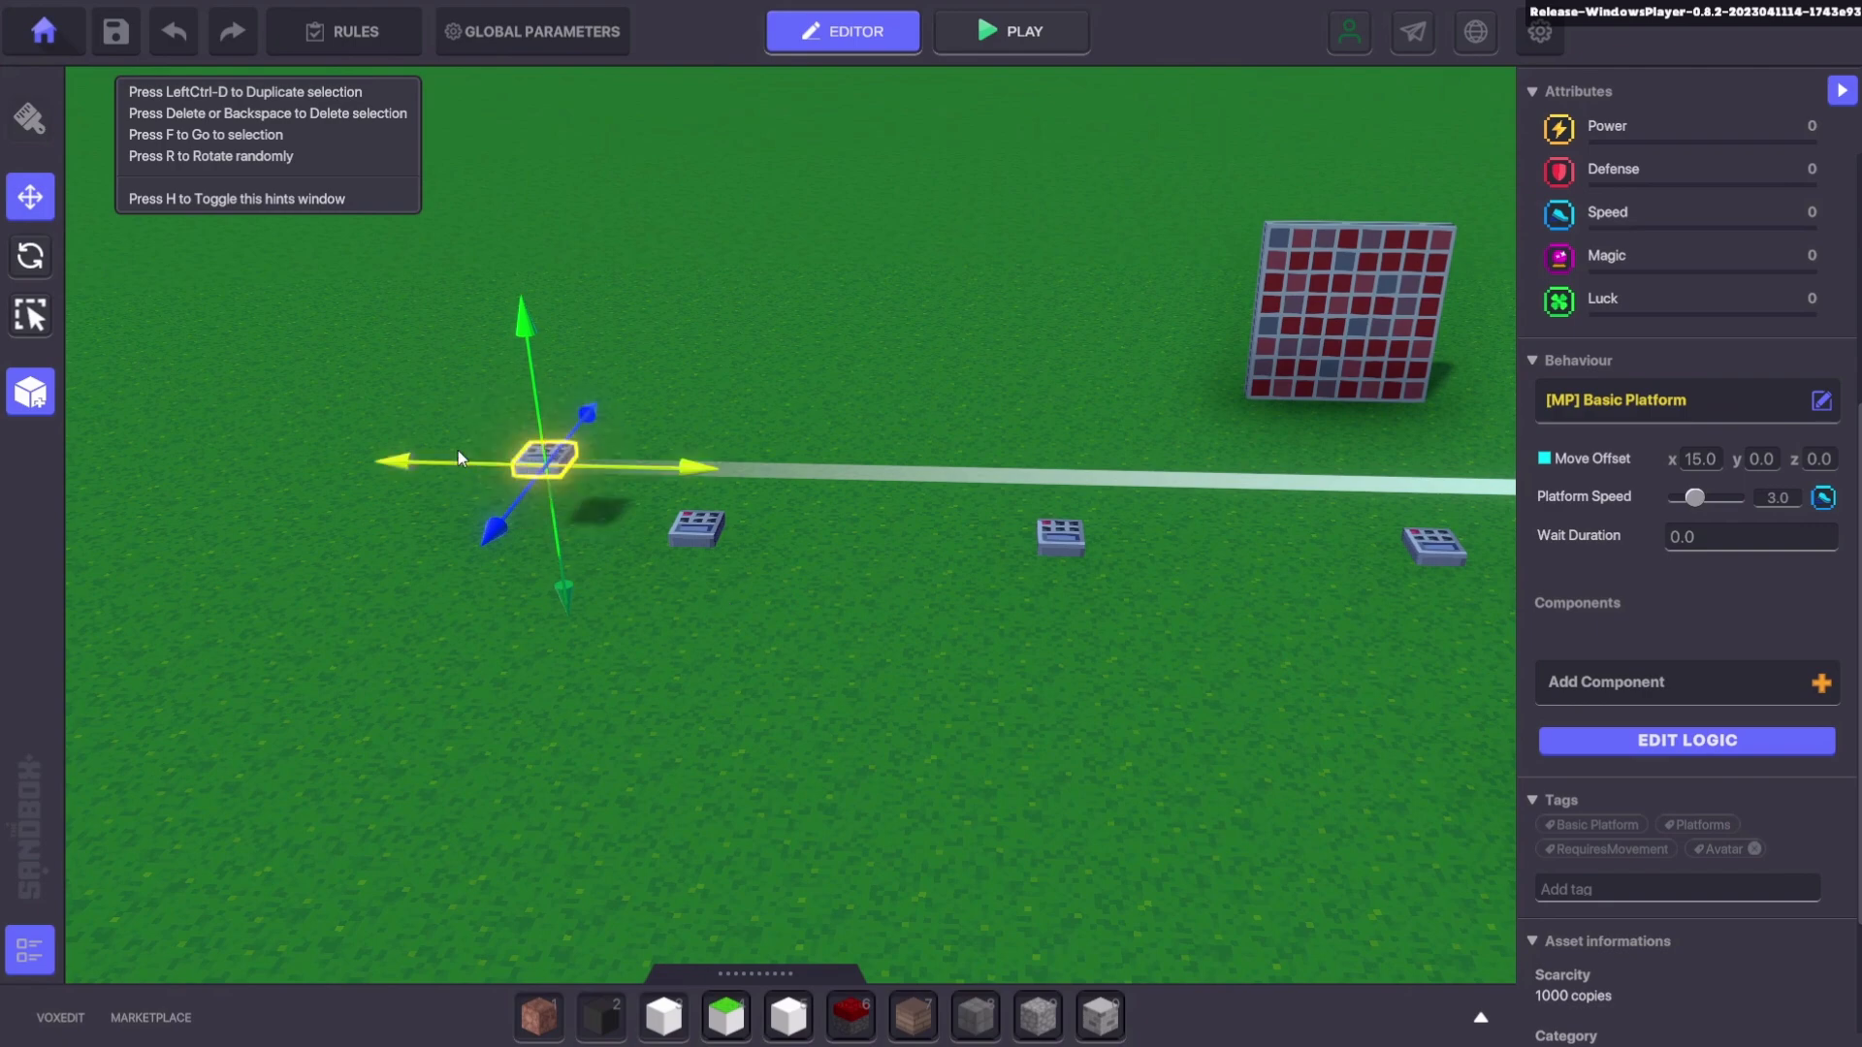
Examine the Turn ON and Turn OFF messages in the first speaker's Toggle component
left_click(684, 526)
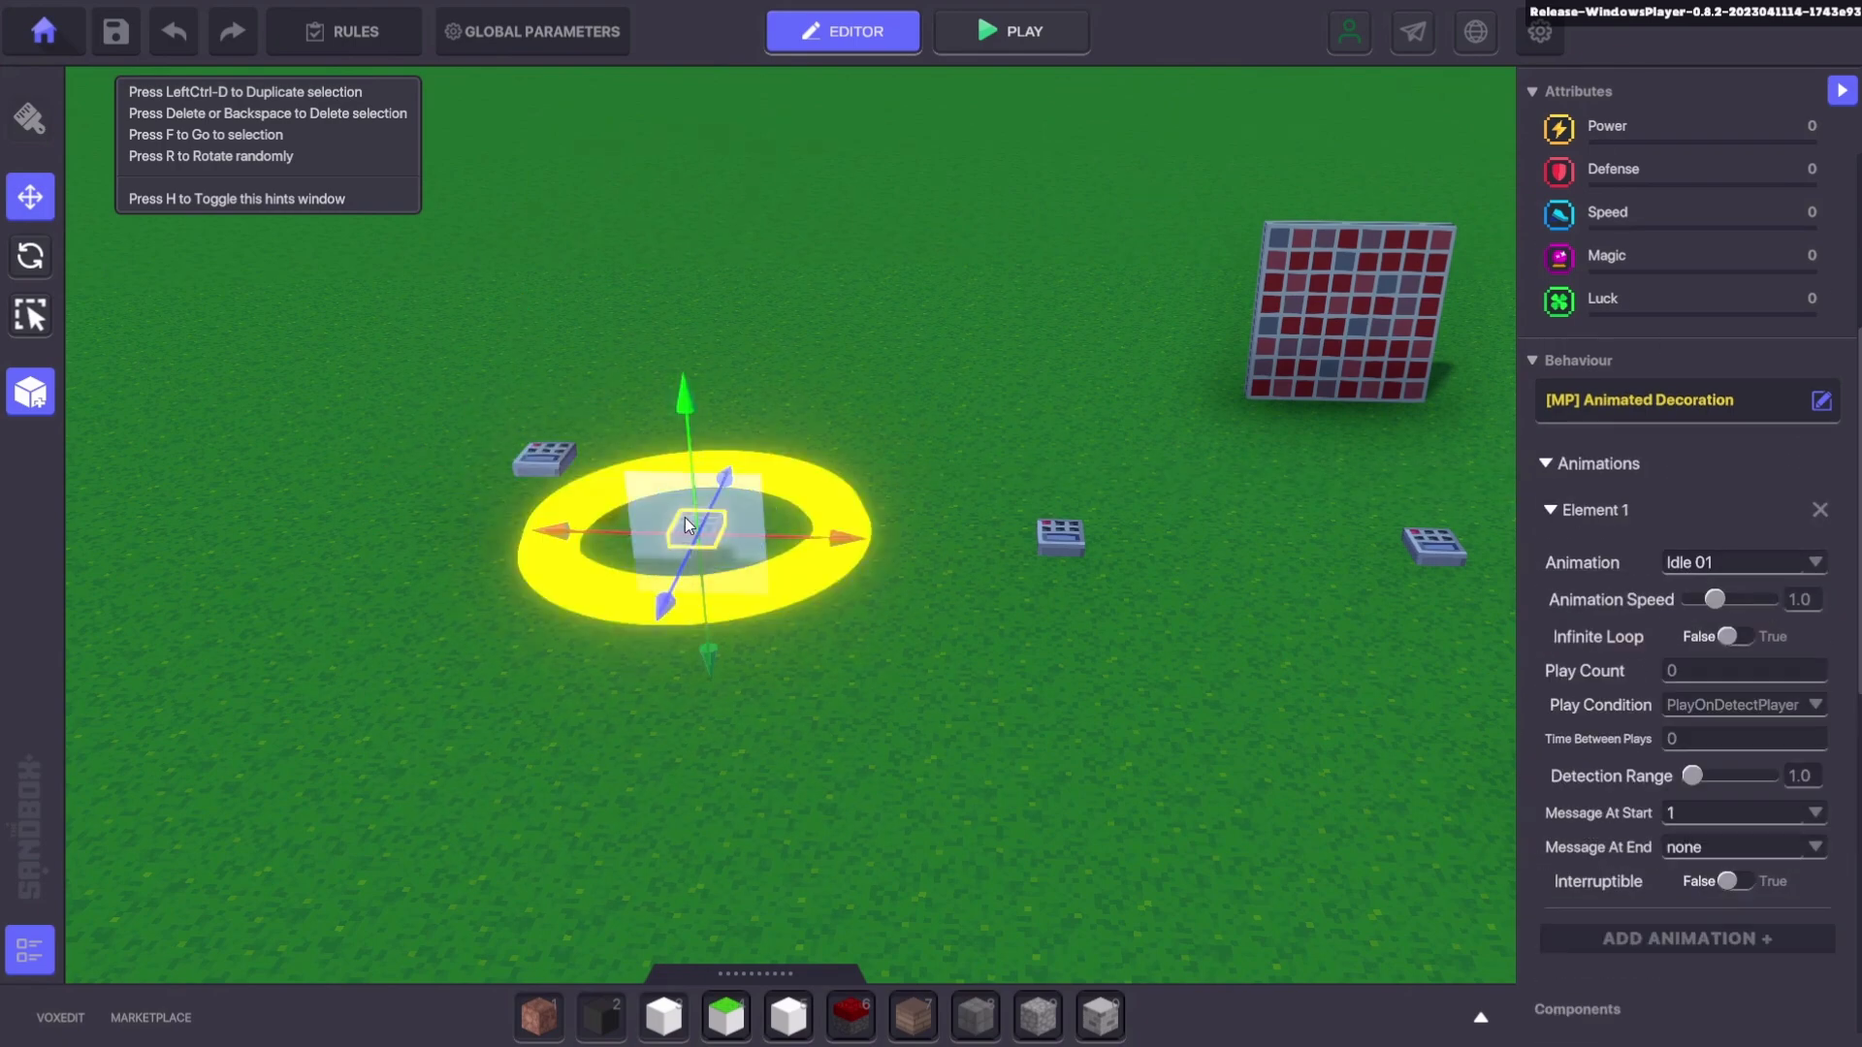
scroll(1701, 656, "down", 5)
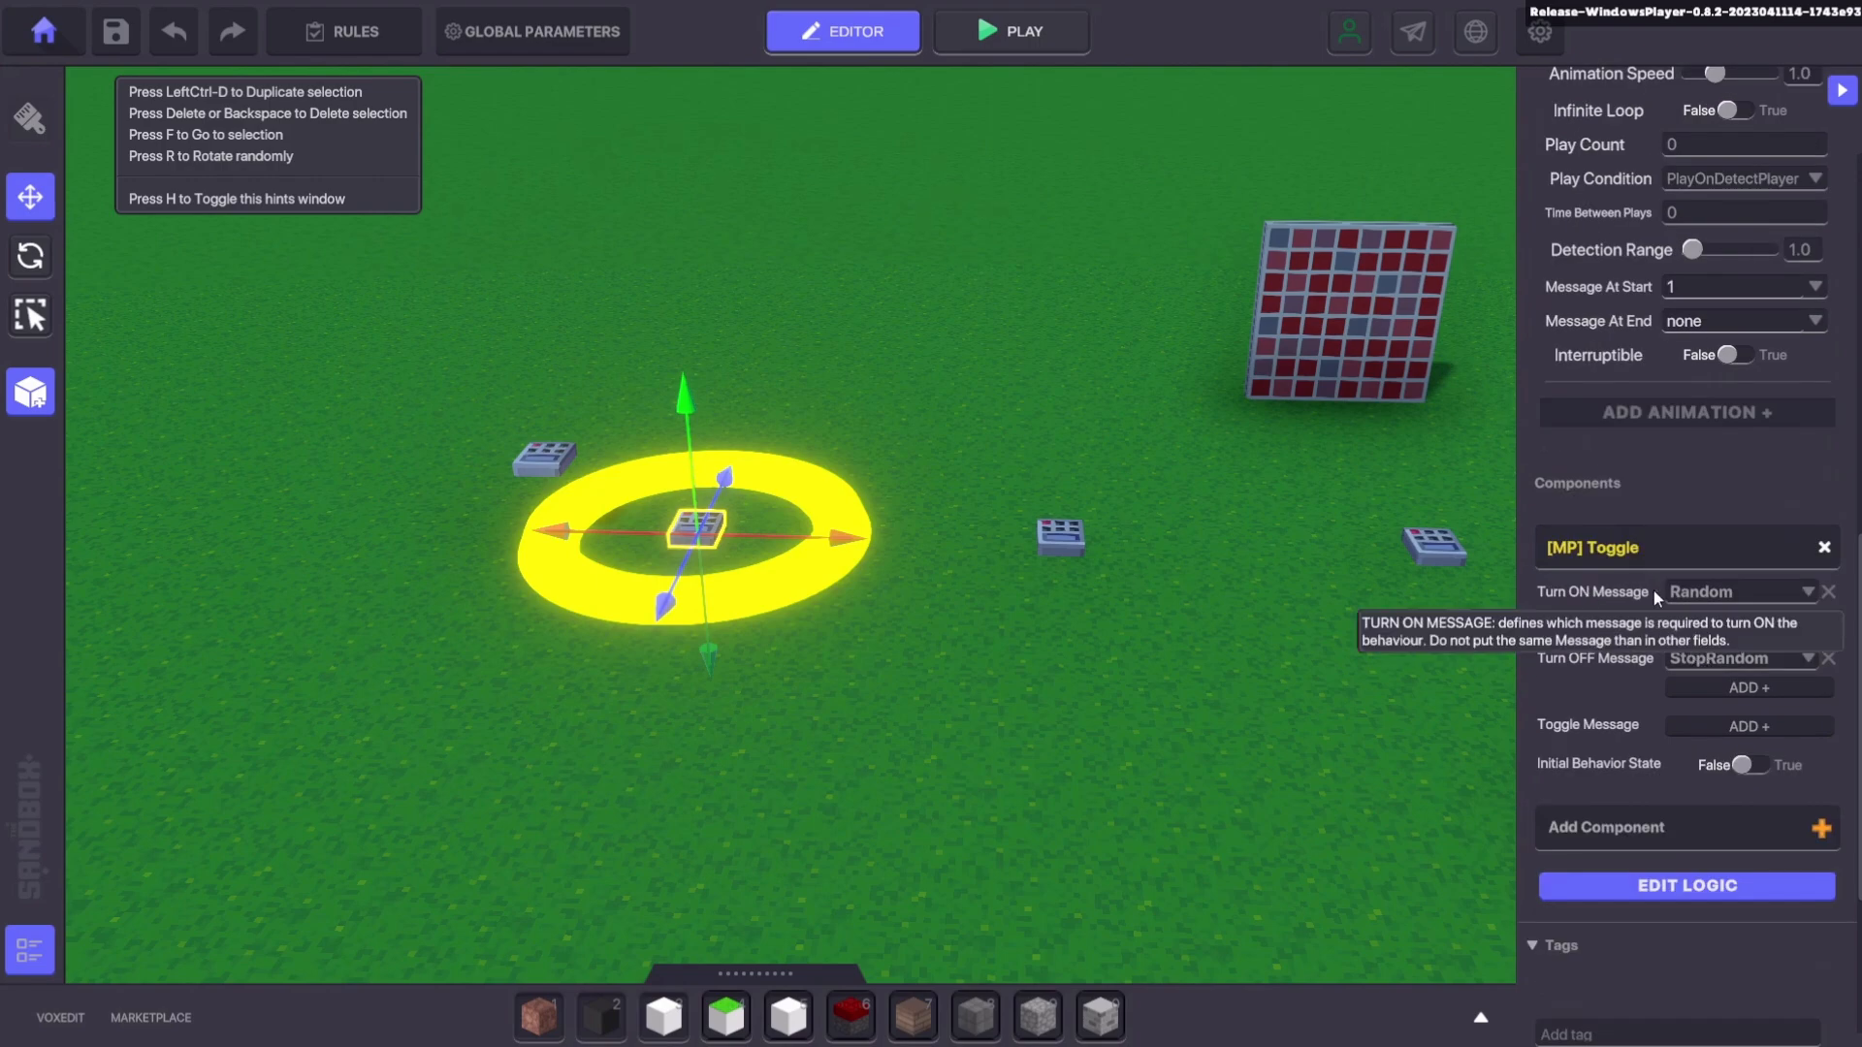
scroll(1329, 672, "down", 2)
Check the Button's Message To Send, and compare the animation and Toggle settings of the first and second speakers
left_click(1331, 844)
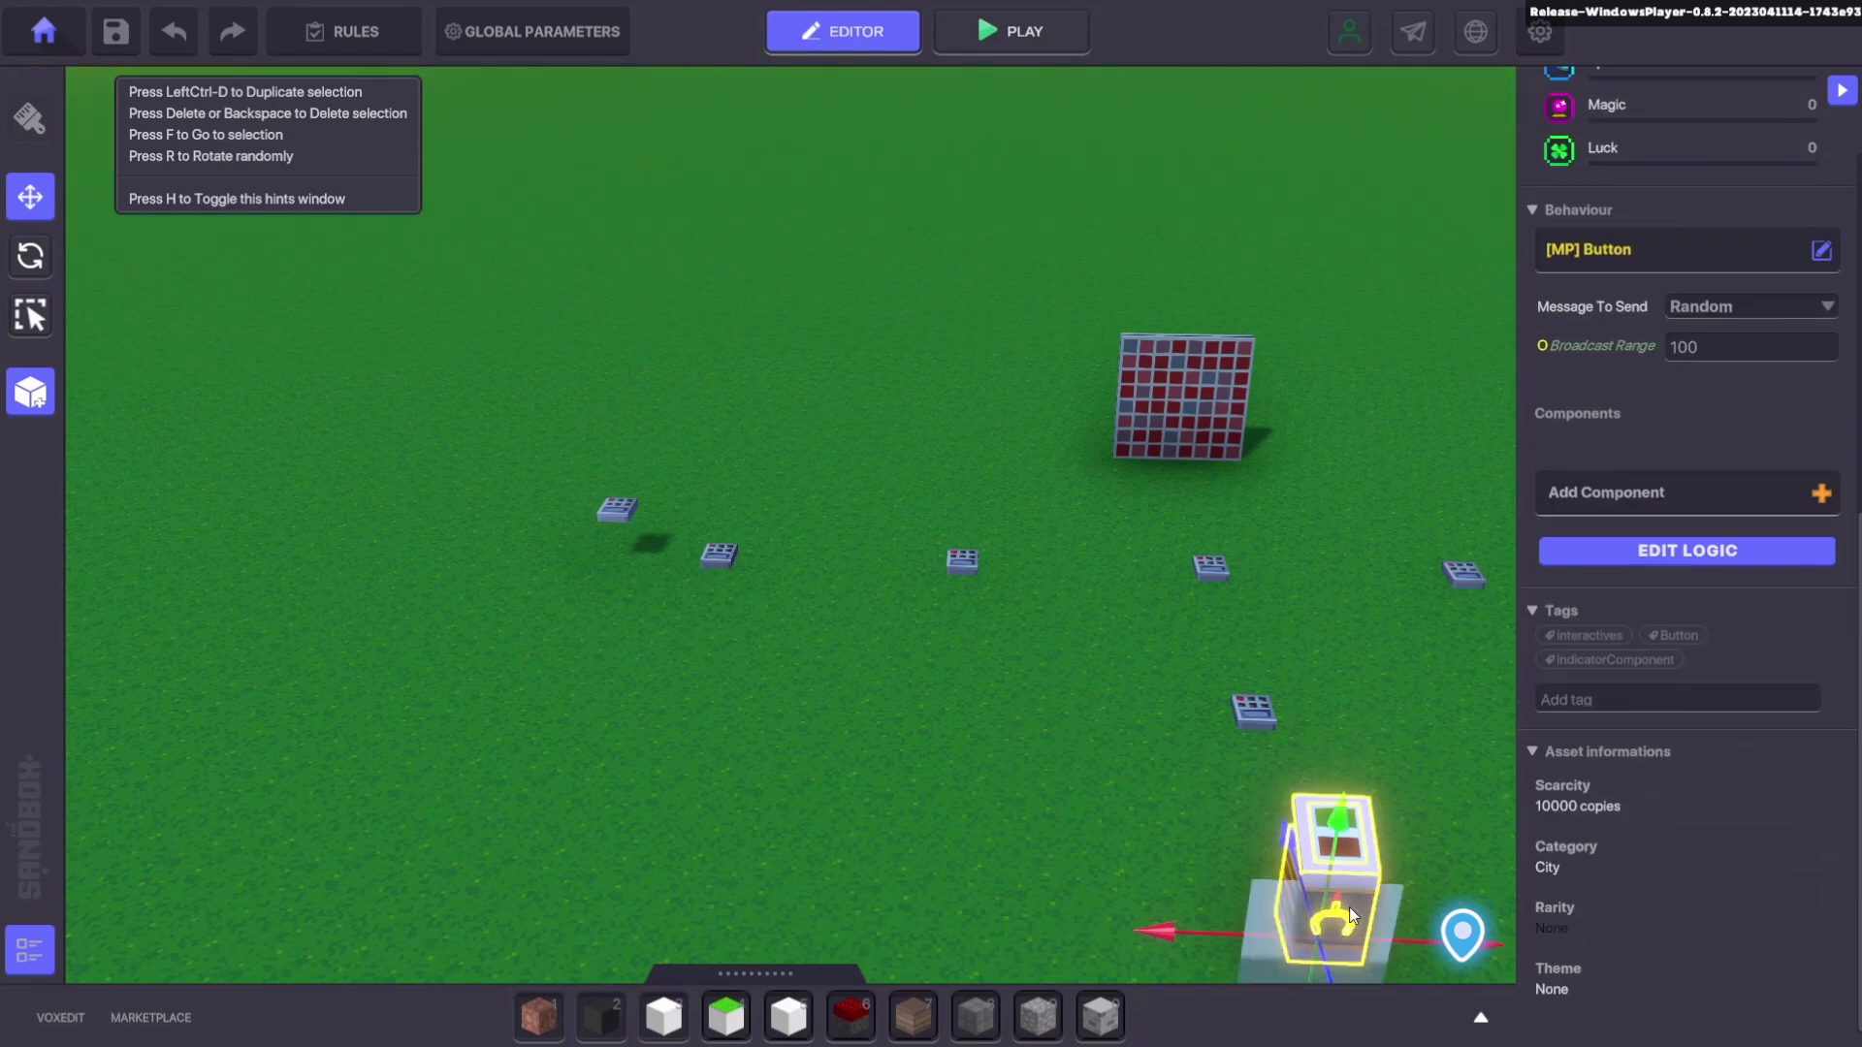
left_click(718, 556)
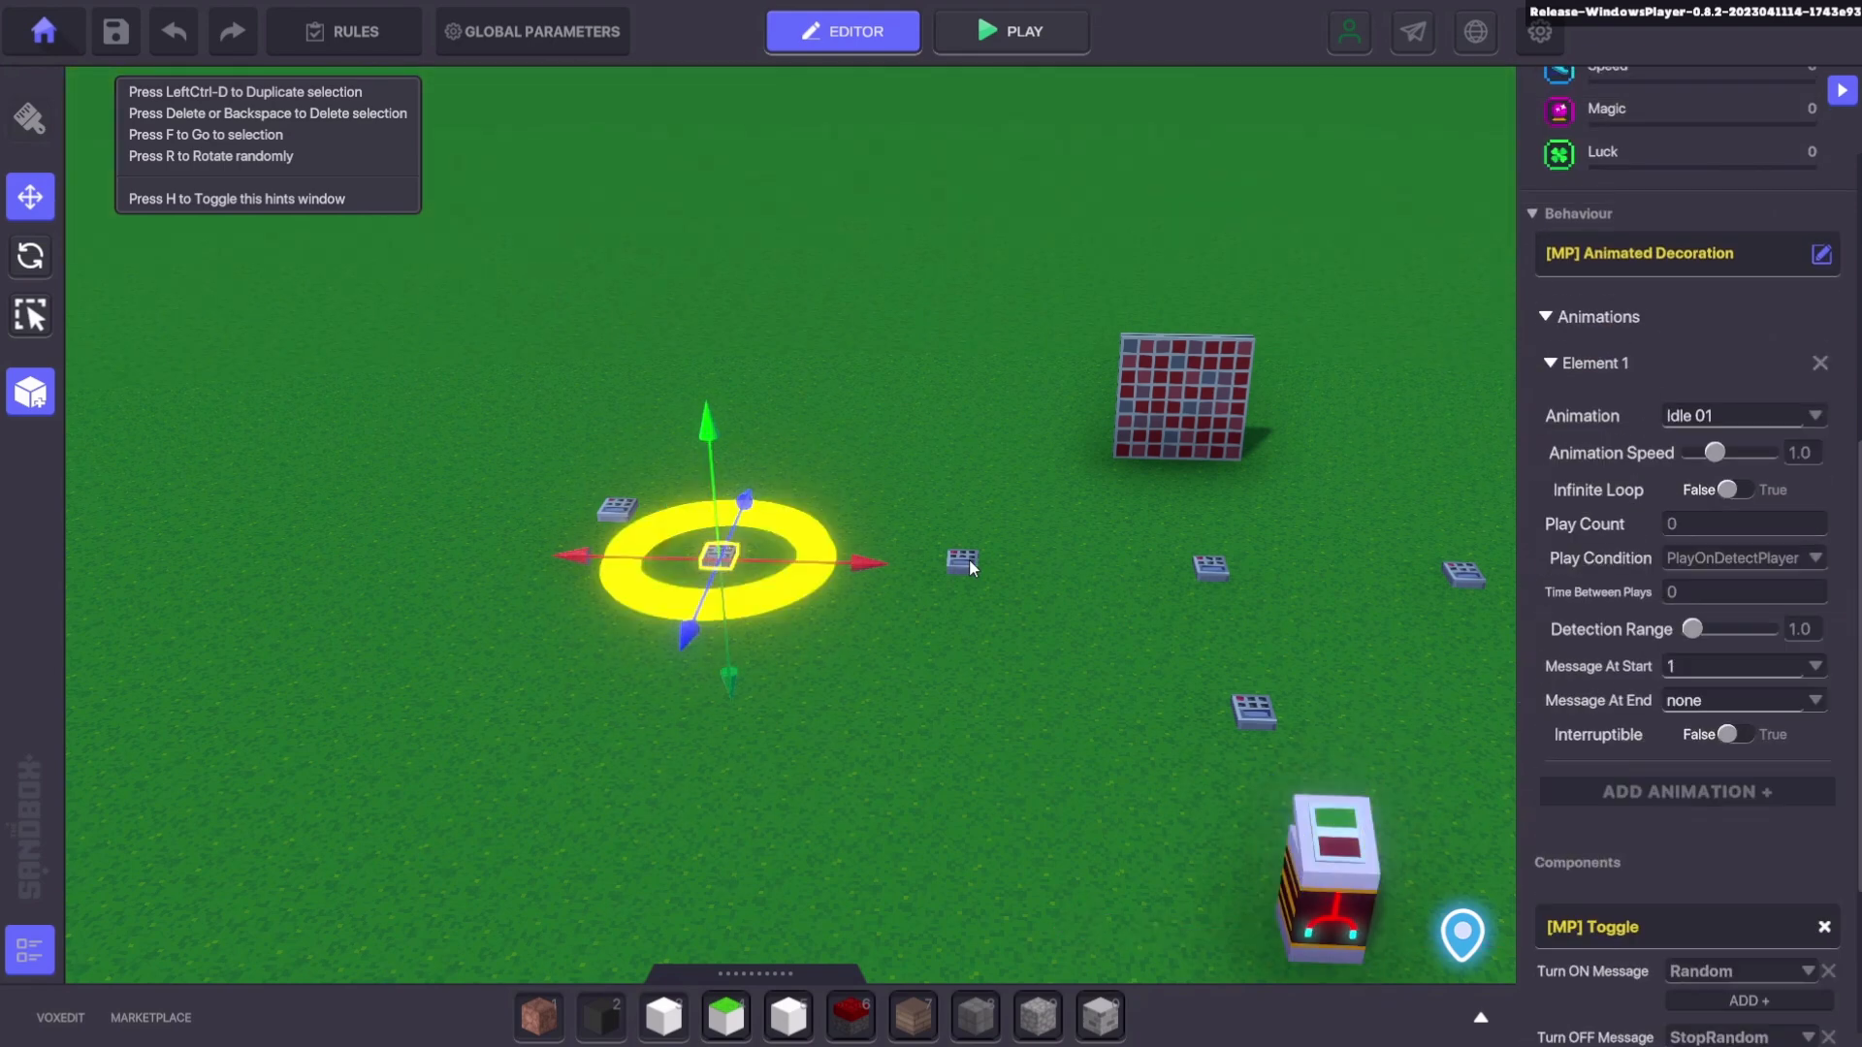
left_click(960, 562)
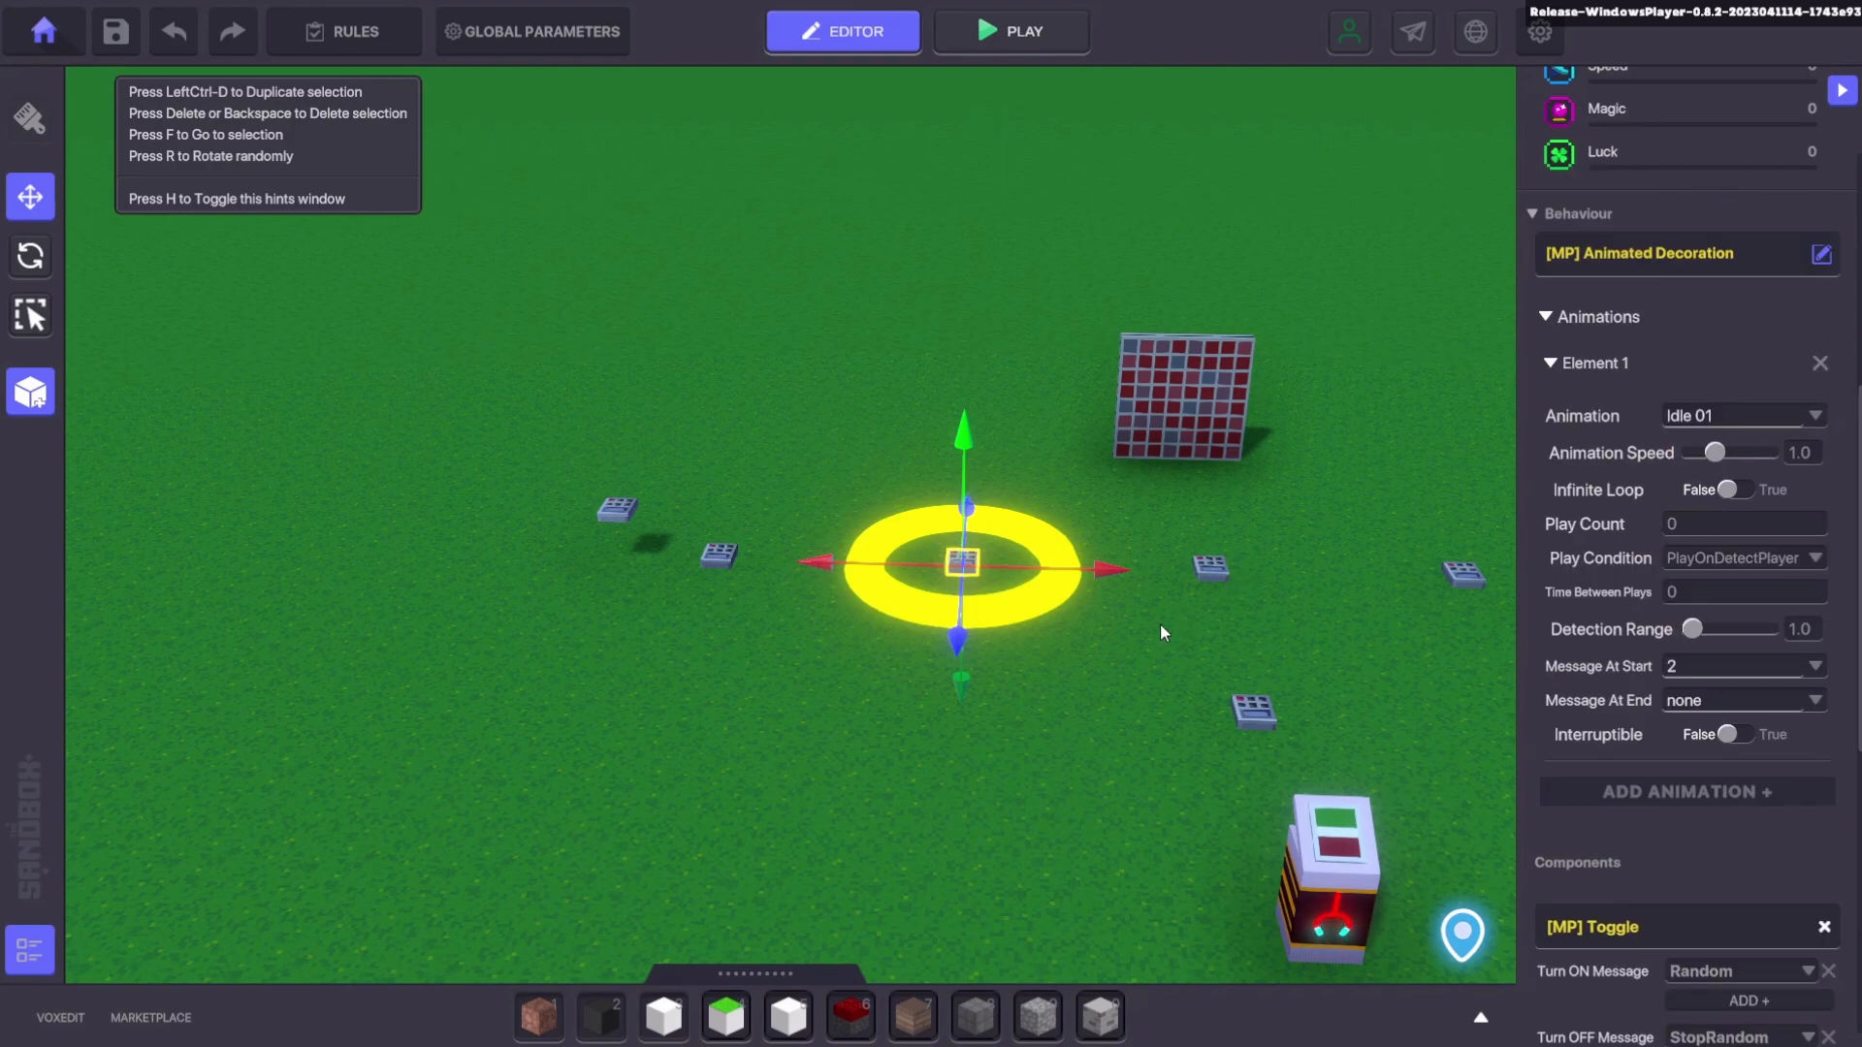
Check the second speaker's animation and Toggle messages alongside the Randomizer platform's Move Offset and Platform Speed
right_click_drag(1177, 626, 1152, 618)
scroll(1221, 608, "up", 1)
scroll(1617, 636, "down", 3)
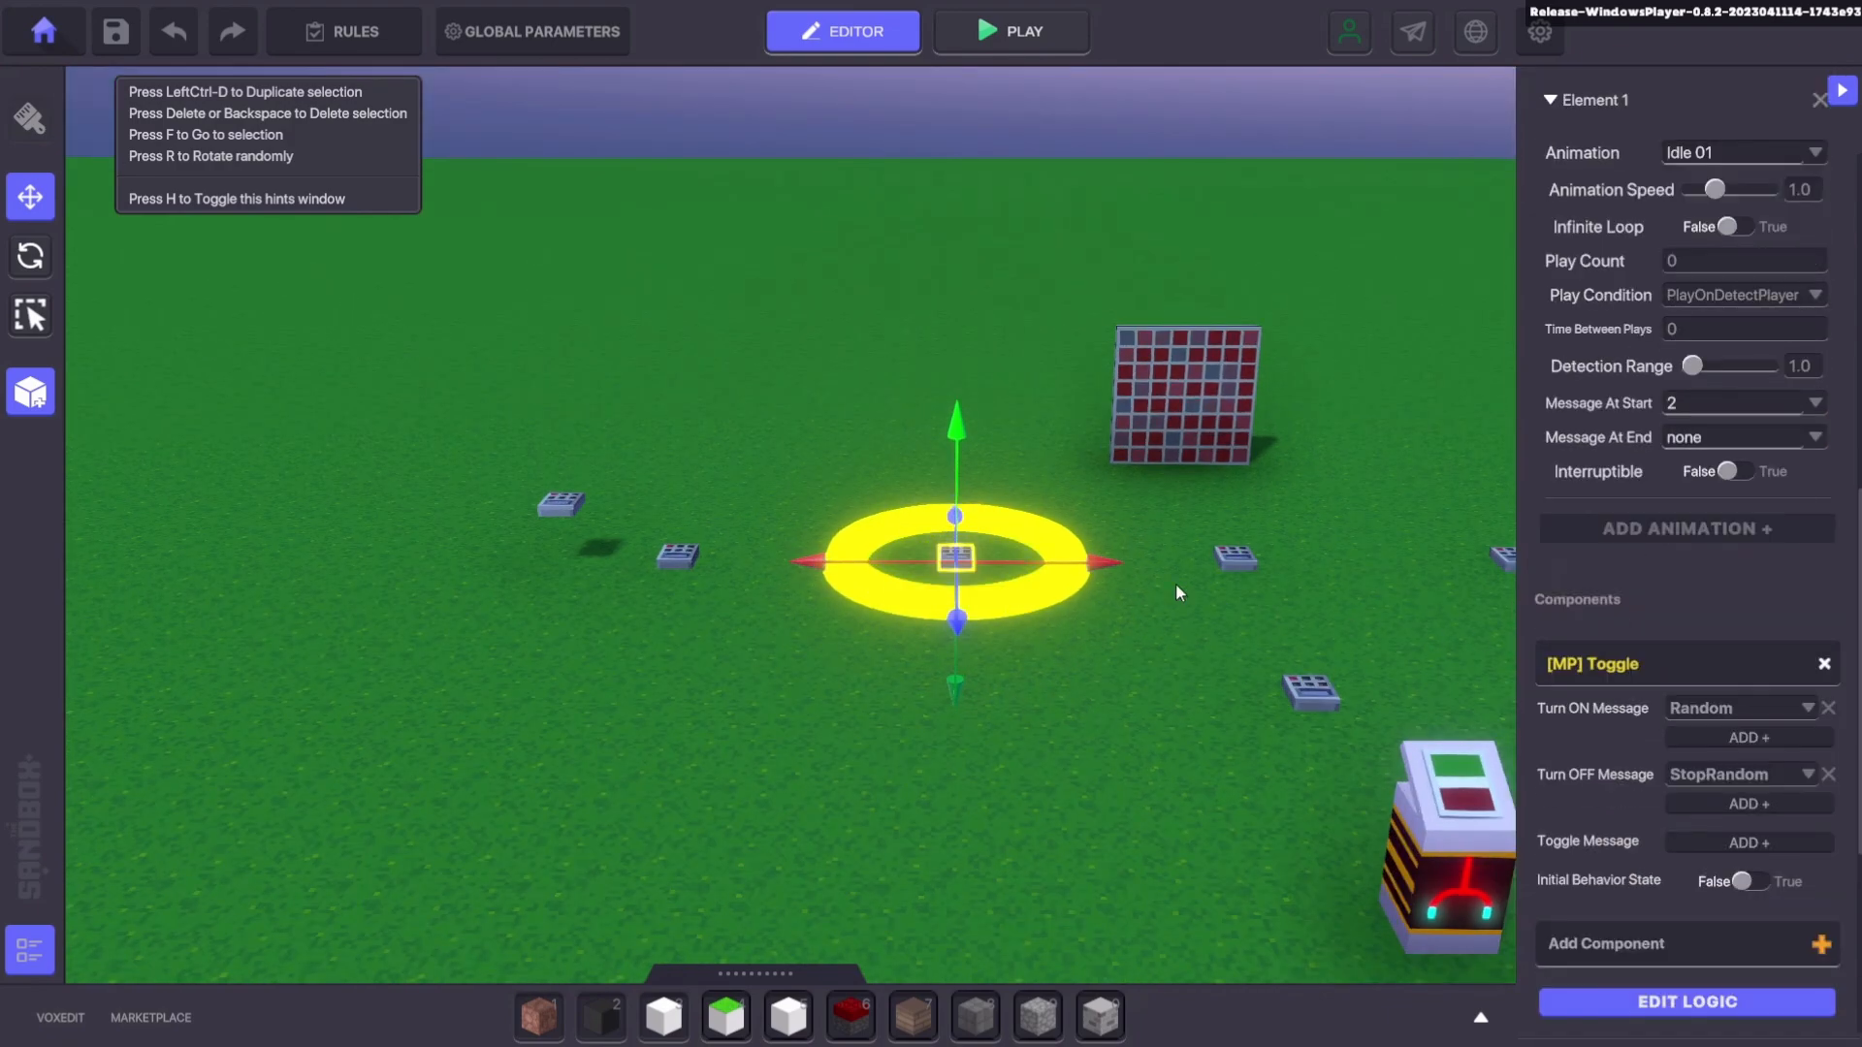
left_click(562, 504)
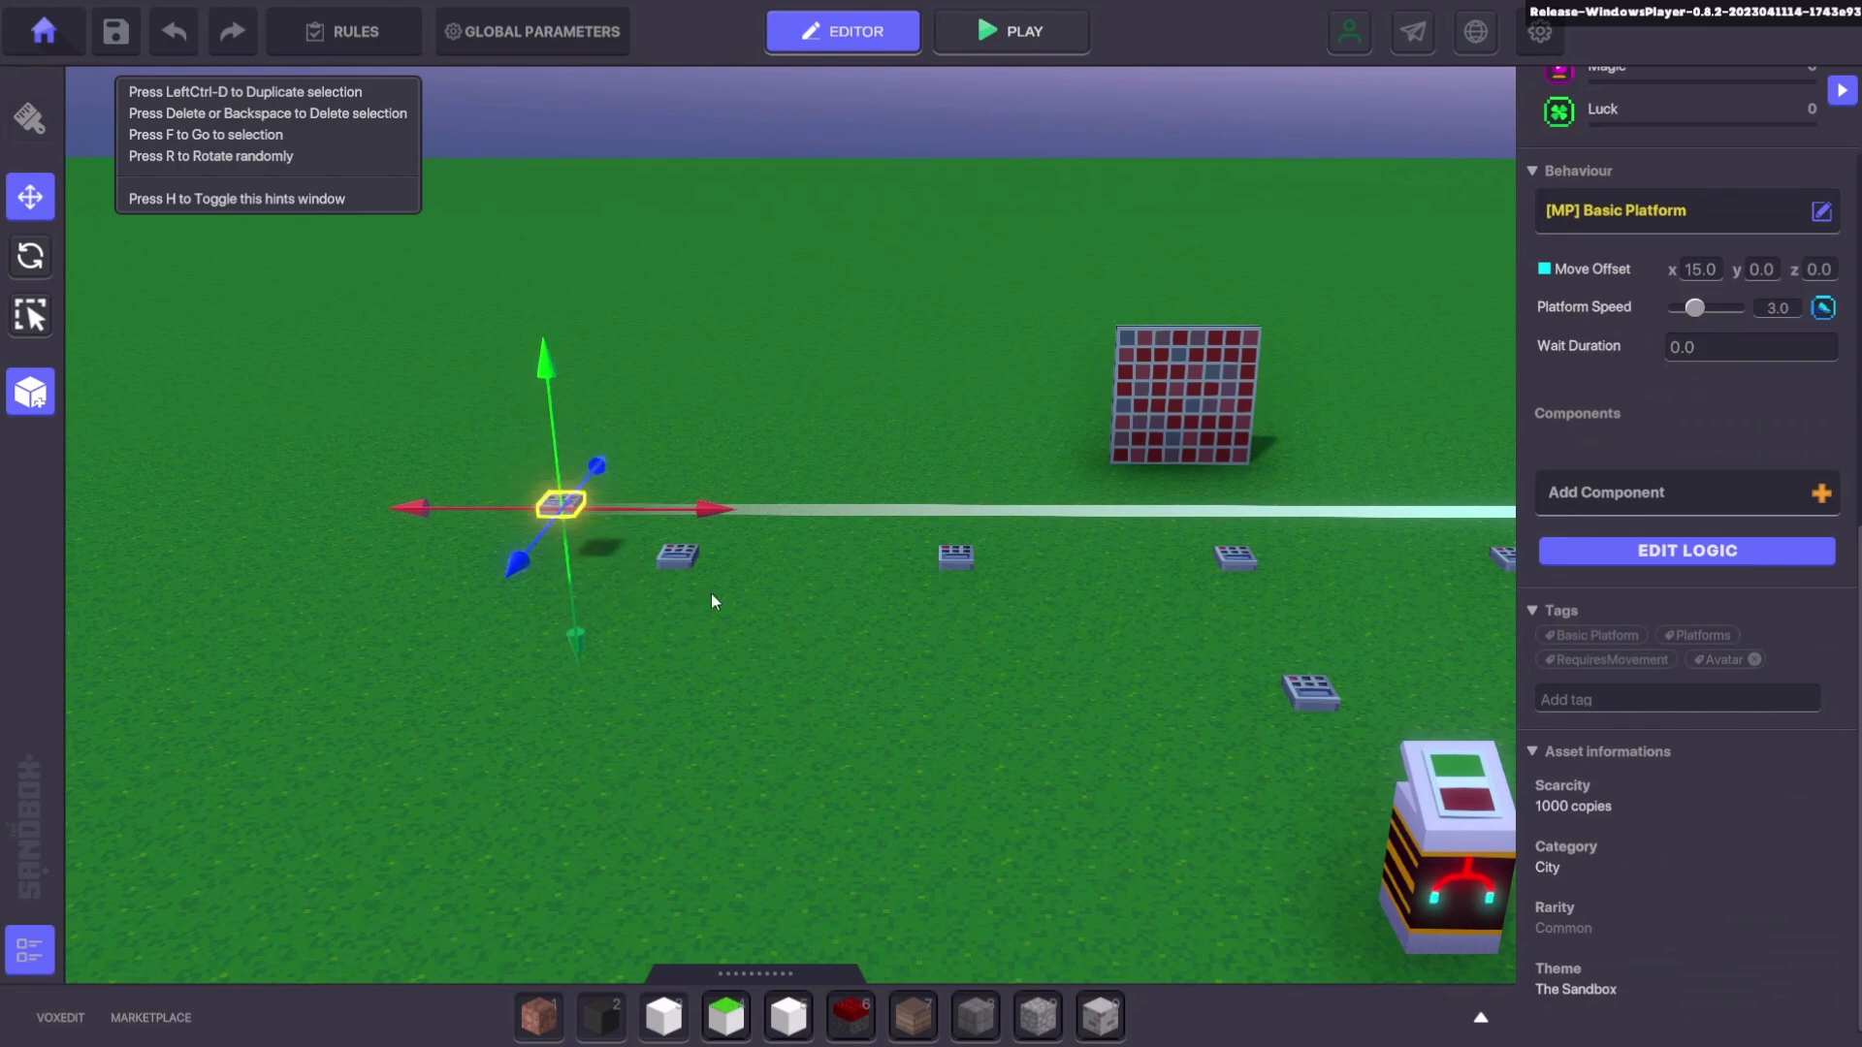
key("d")
right_click_drag(883, 621, 888, 647)
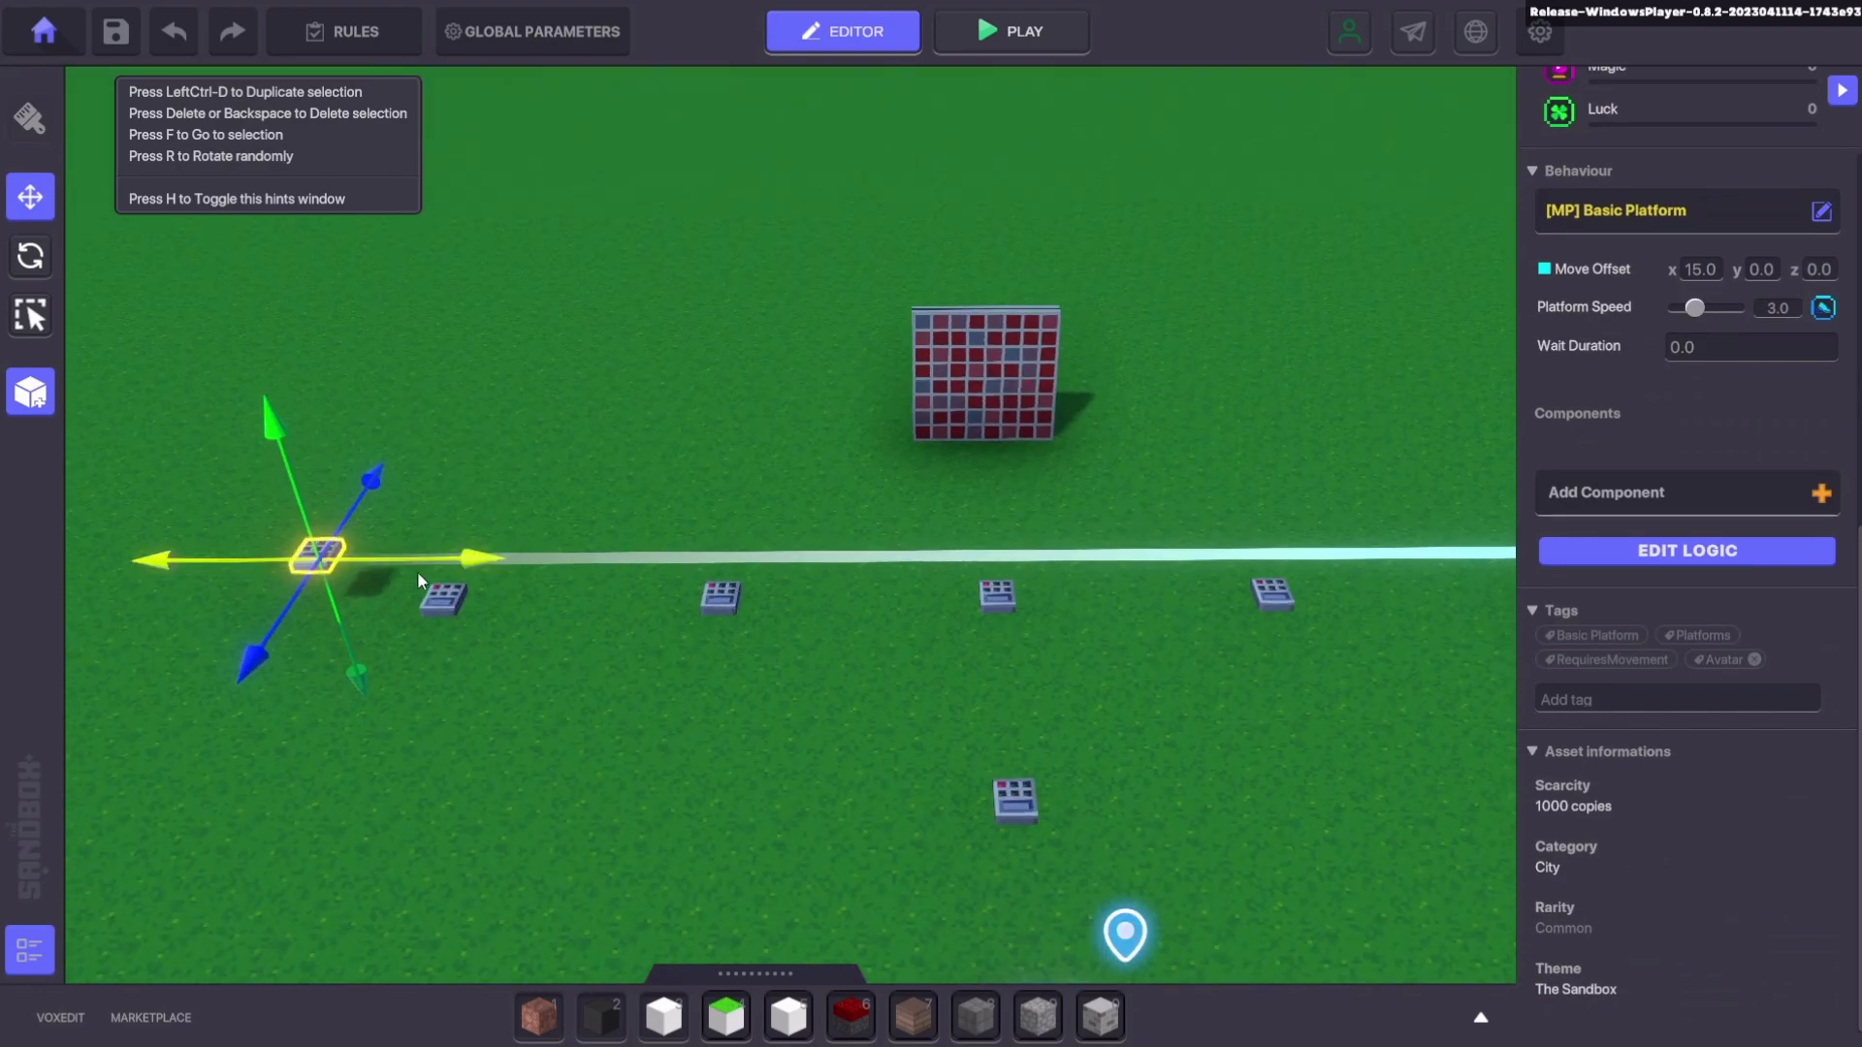
left_click(722, 593)
scroll(1740, 659, "down", 1)
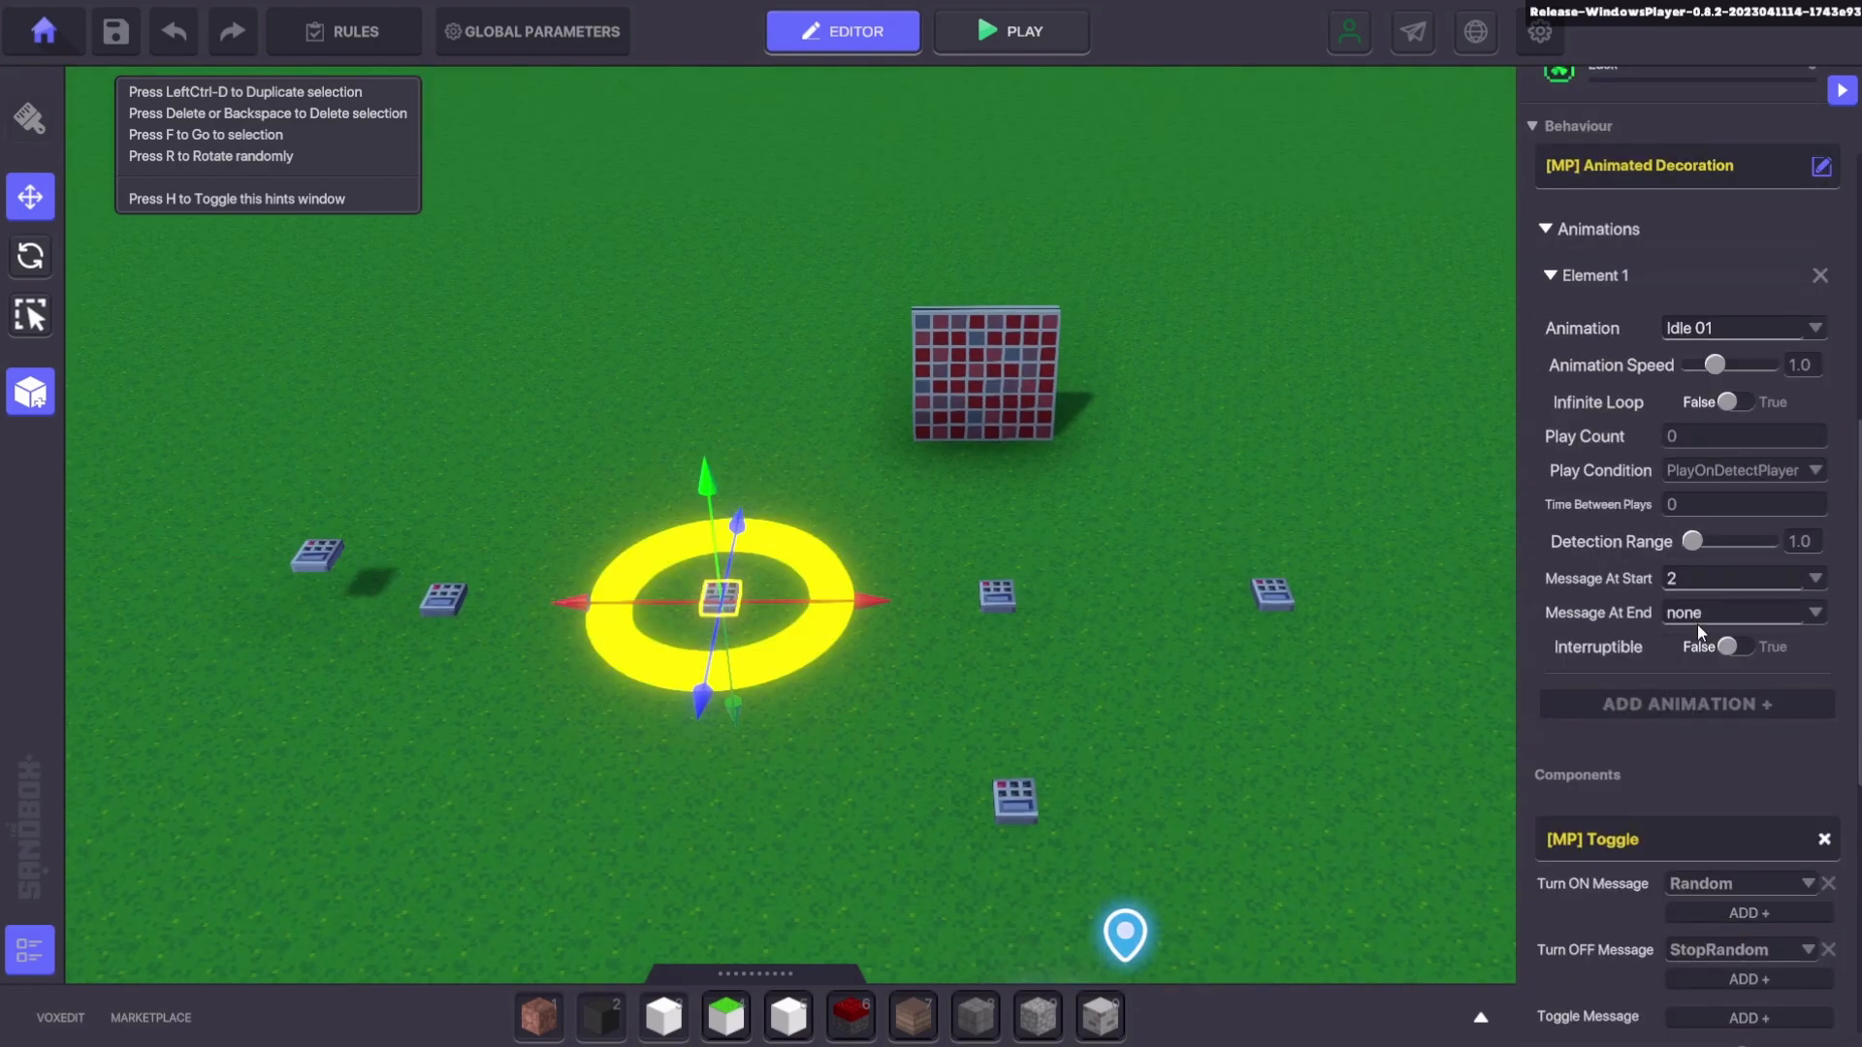
Review the display board's animation messages and the logic of the Message Broadcaster that sends StopRandom, including its required messages
left_click(979, 353)
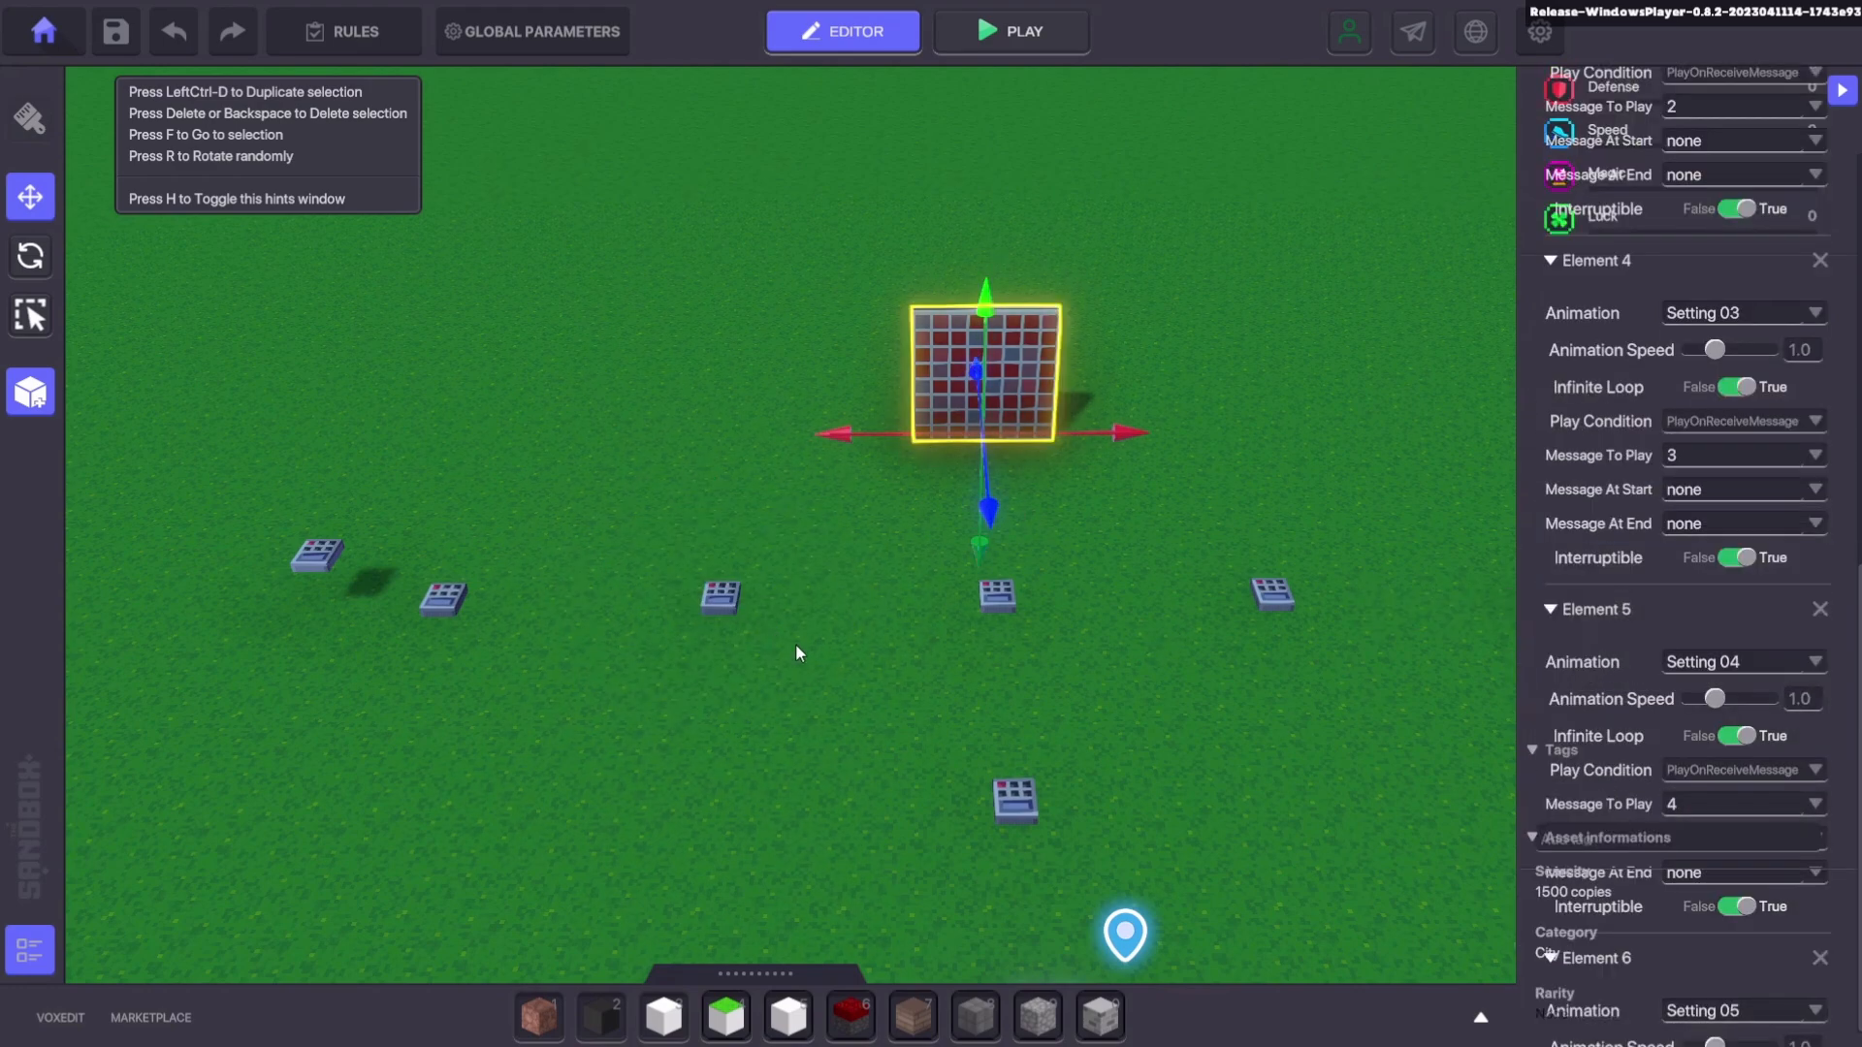
left_click(1016, 793)
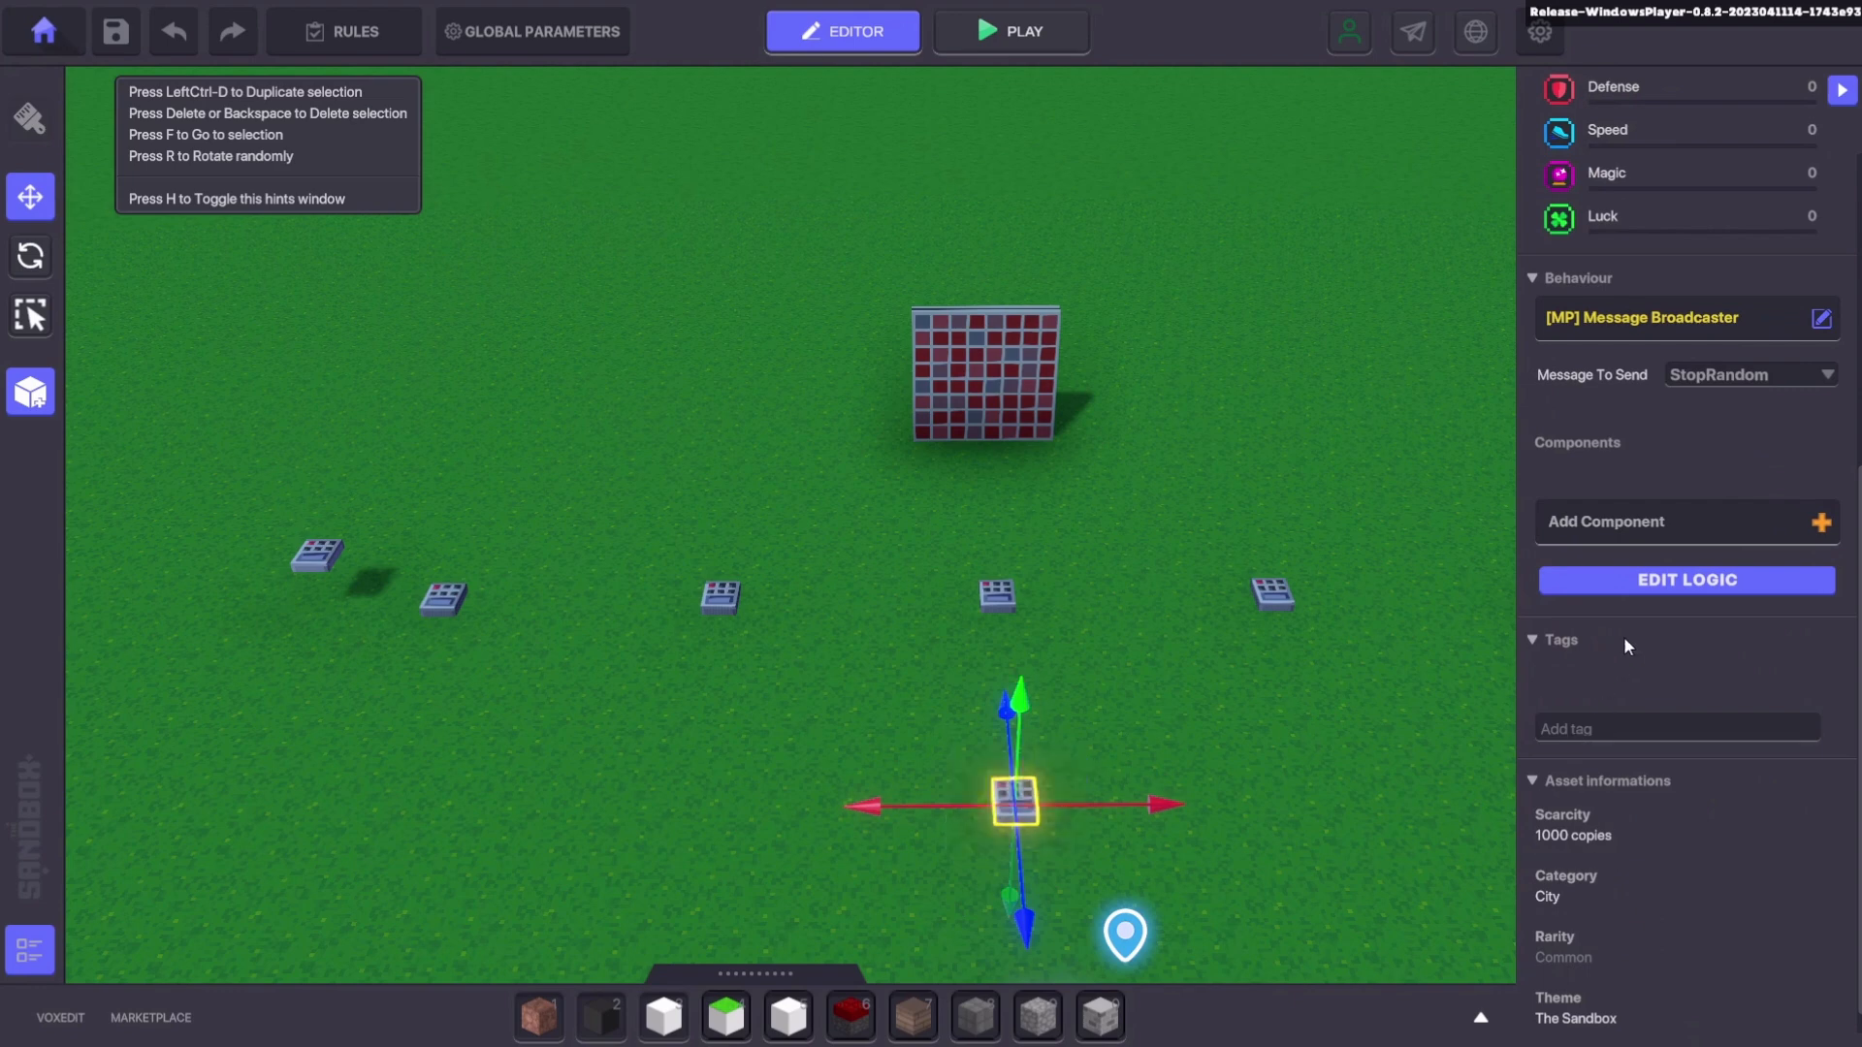
left_click(1660, 582)
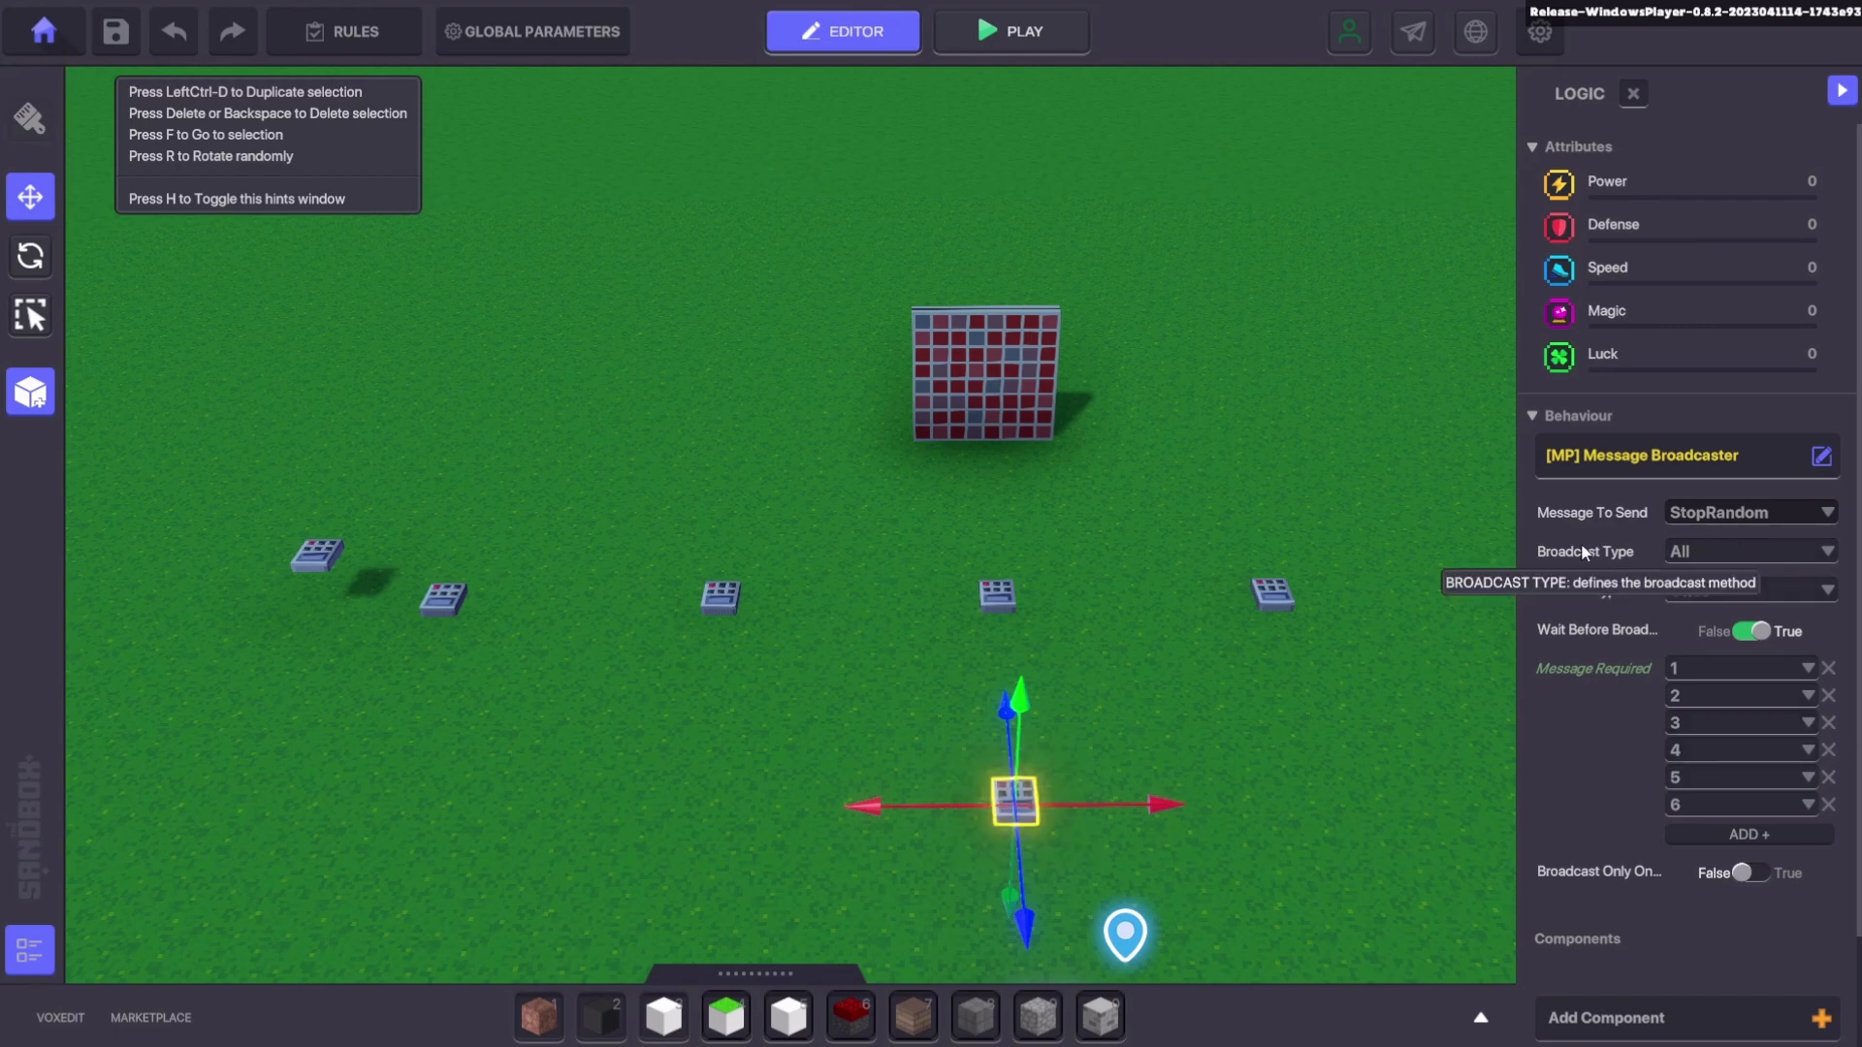
Select the row of animated speakers together to view their shared properties, and clear the selection
middle_click_drag(1268, 638, 1052, 541)
left_click(255, 513)
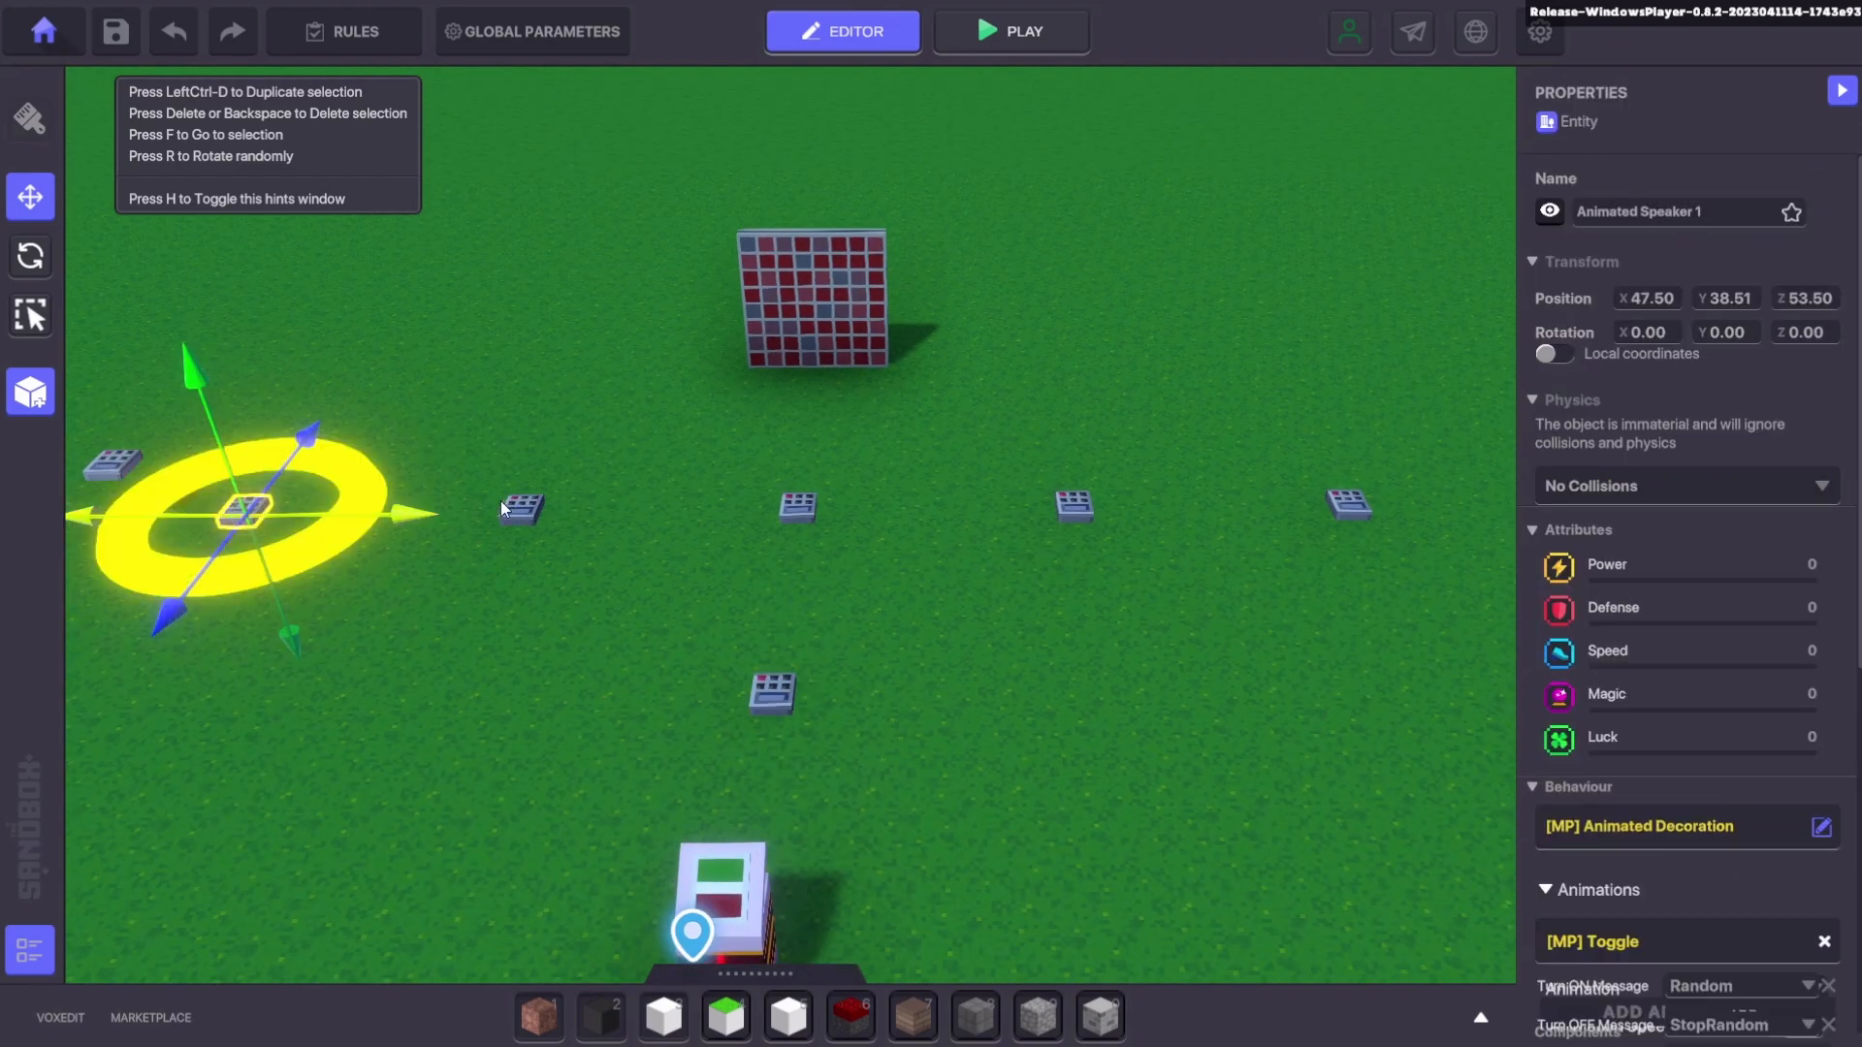
left_click(520, 507, "shift")
left_click(797, 507, "shift")
left_click(1076, 506, "shift")
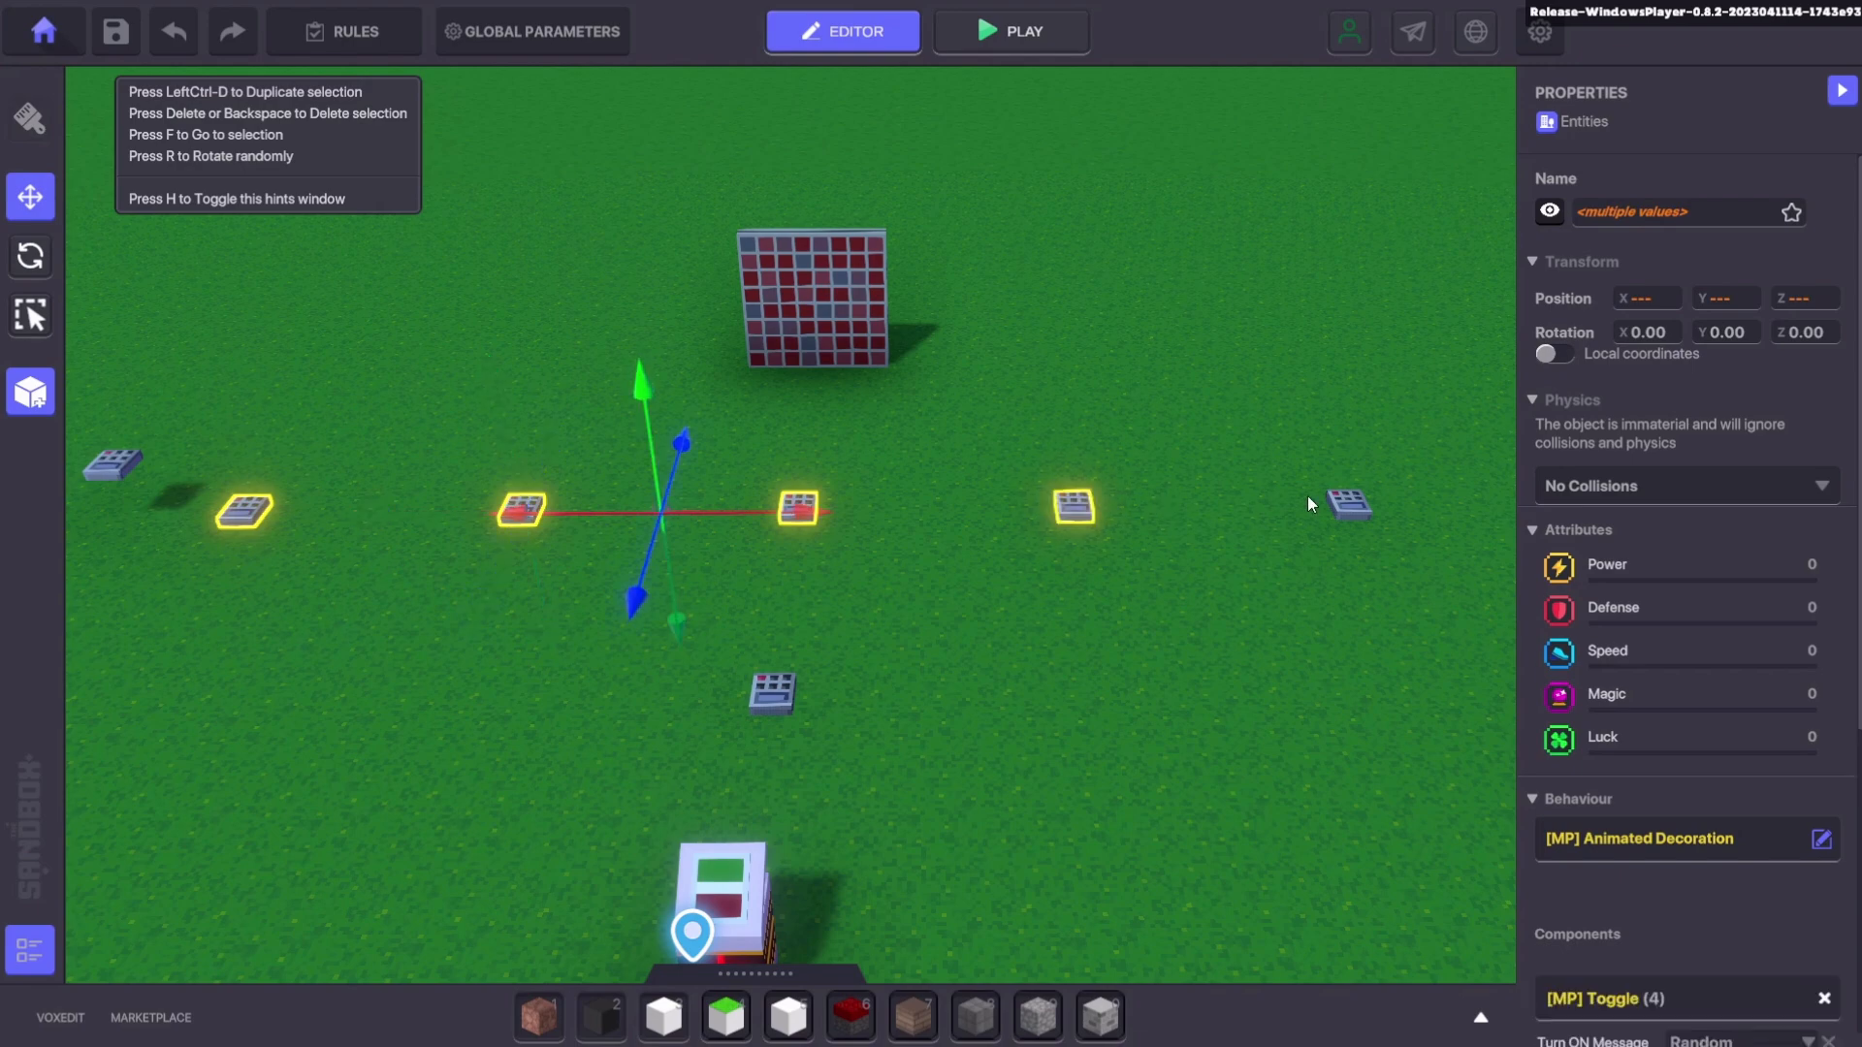
left_click(1344, 501, "shift")
middle_click_drag(1075, 726, 1031, 726)
left_click(1359, 509, "shift")
middle_click_drag(1135, 649, 885, 596)
right_click_drag(890, 601, 933, 597)
middle_click_drag(934, 597, 928, 620)
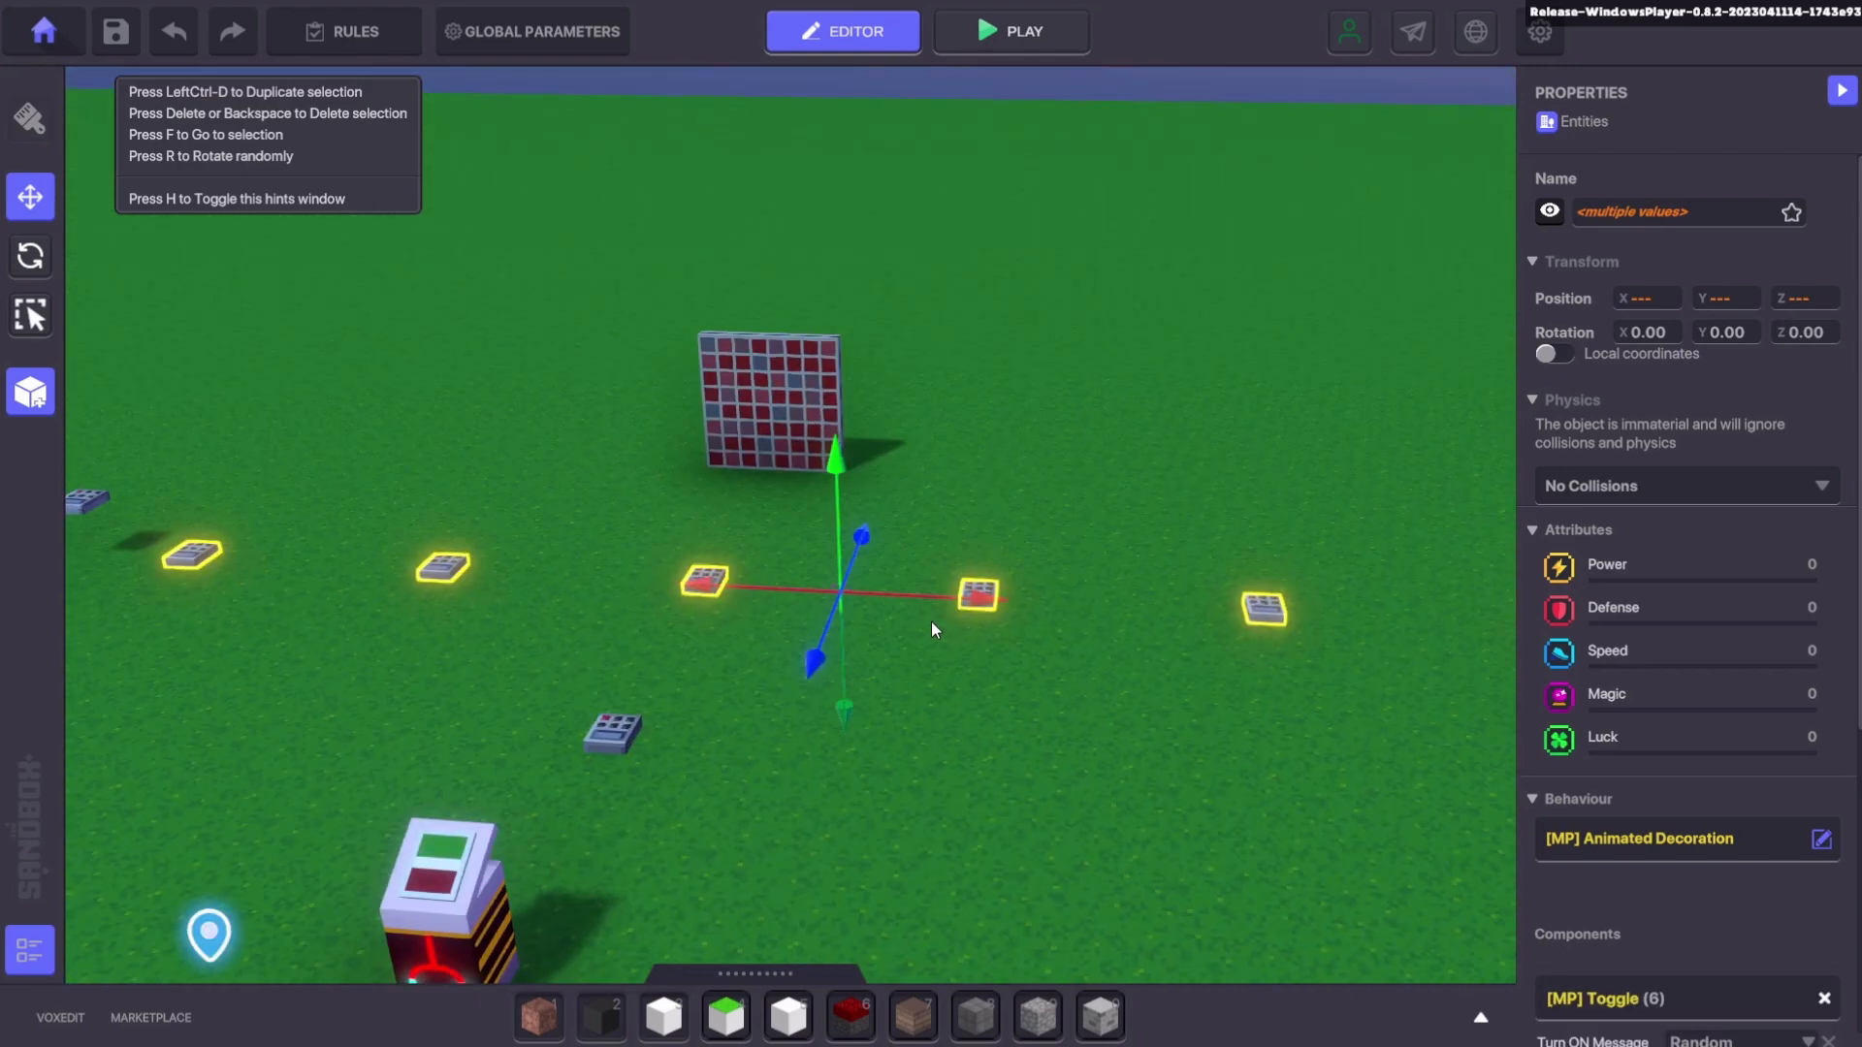
left_click(583, 485)
Examine the detection rings and spacing of the first, second and third animated speakers up close
middle_click_drag(529, 607, 631, 582)
right_click_drag(558, 613, 632, 562)
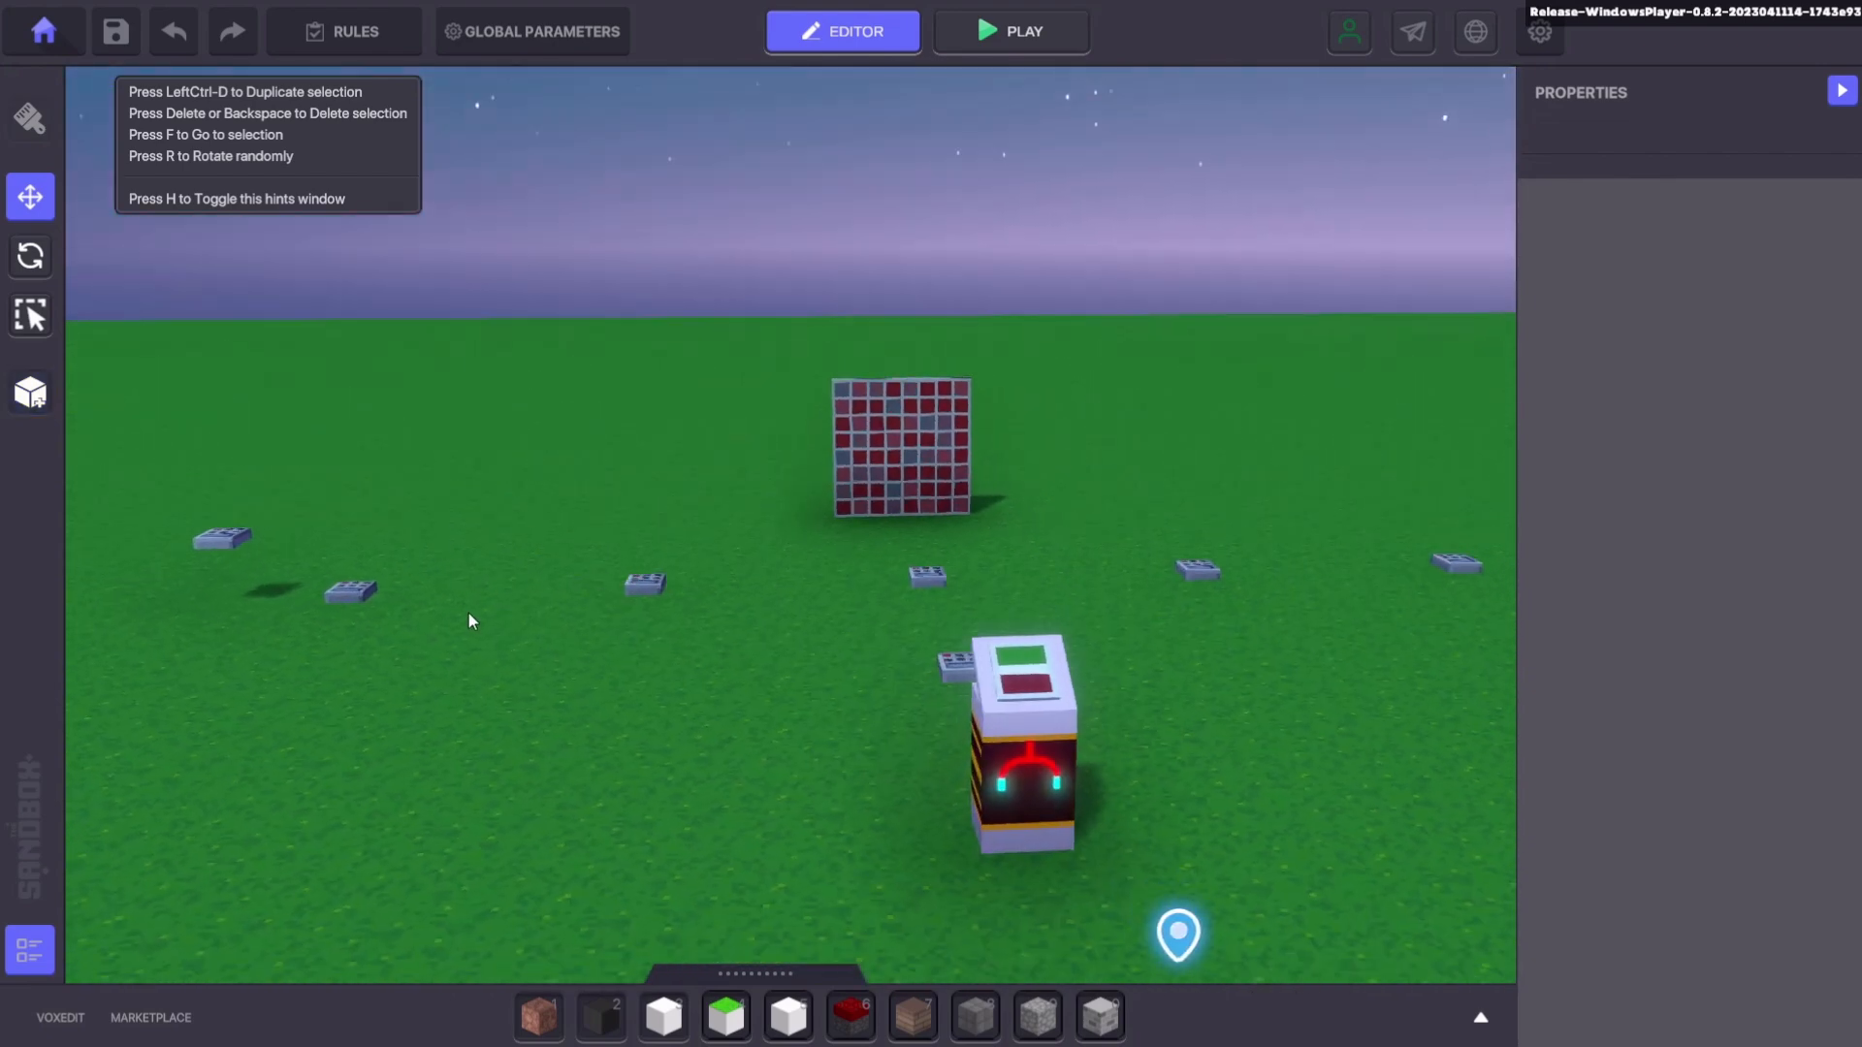
left_click(358, 593)
scroll(520, 685, "up", 3)
middle_click_drag(515, 678, 640, 631)
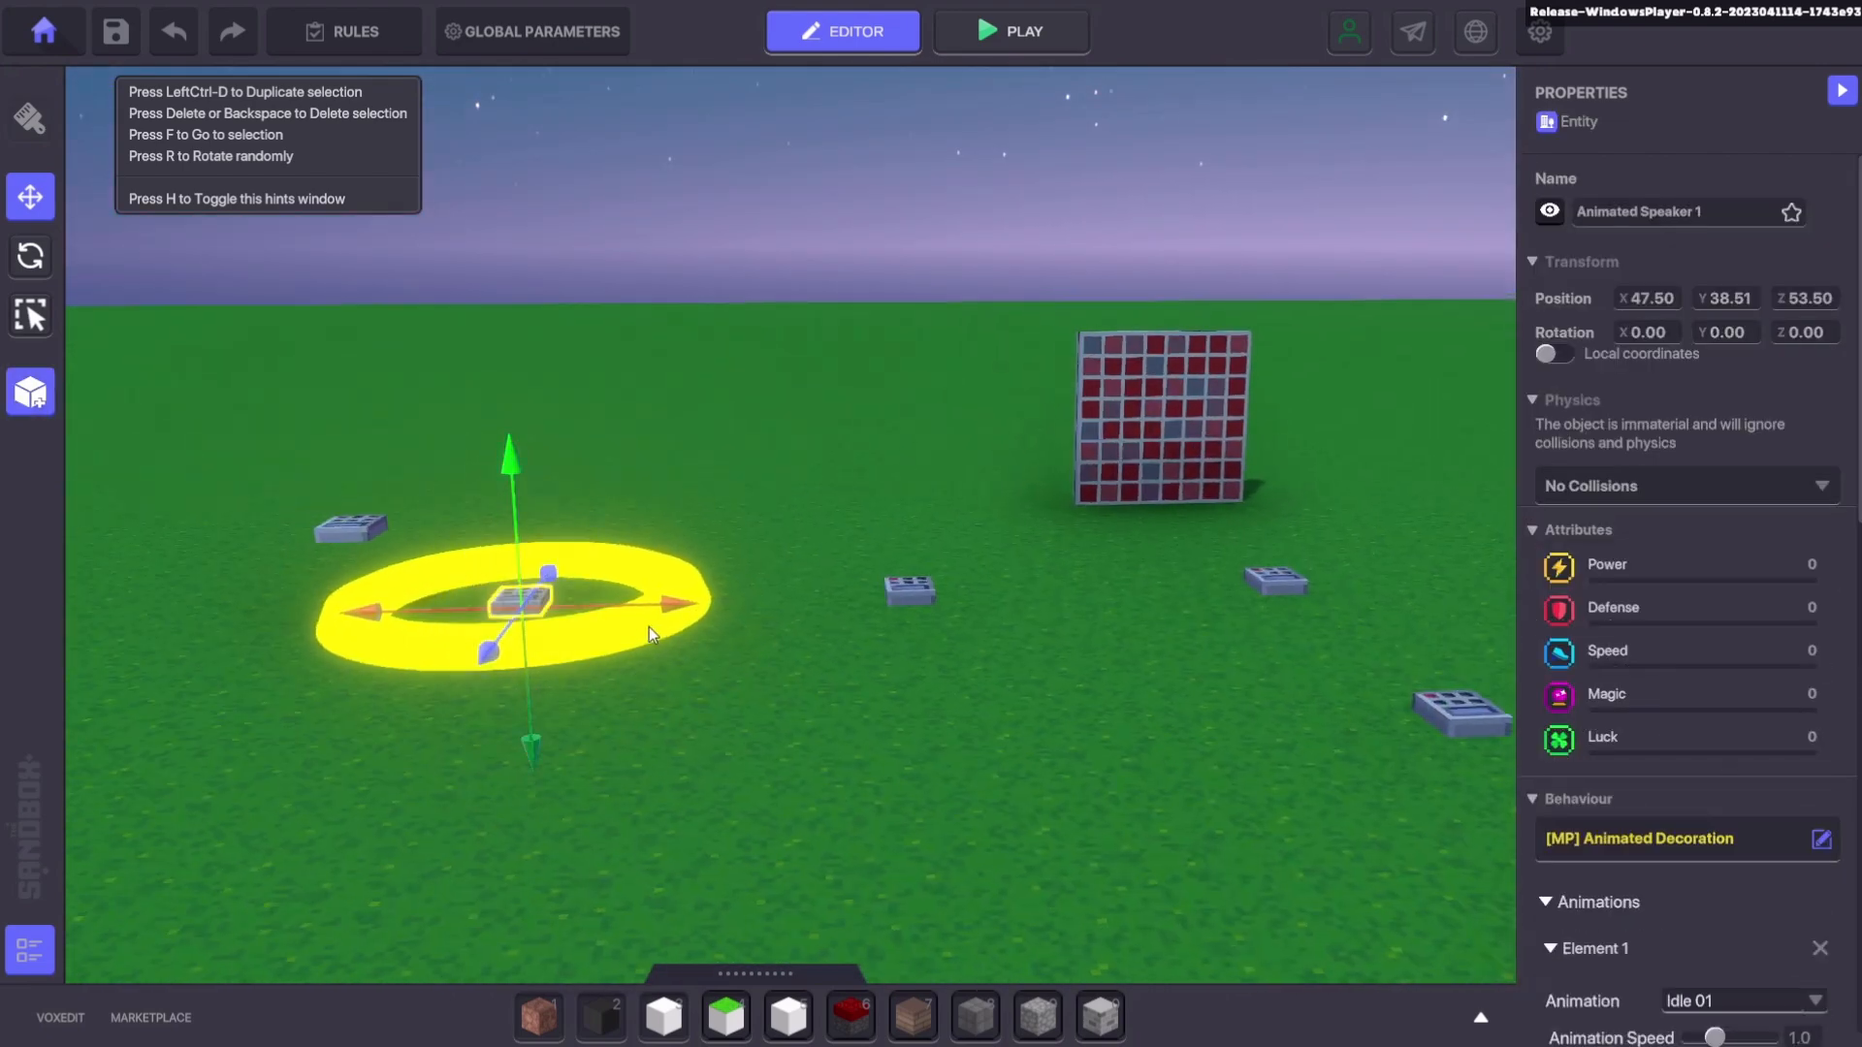
scroll(648, 626, "up", 3)
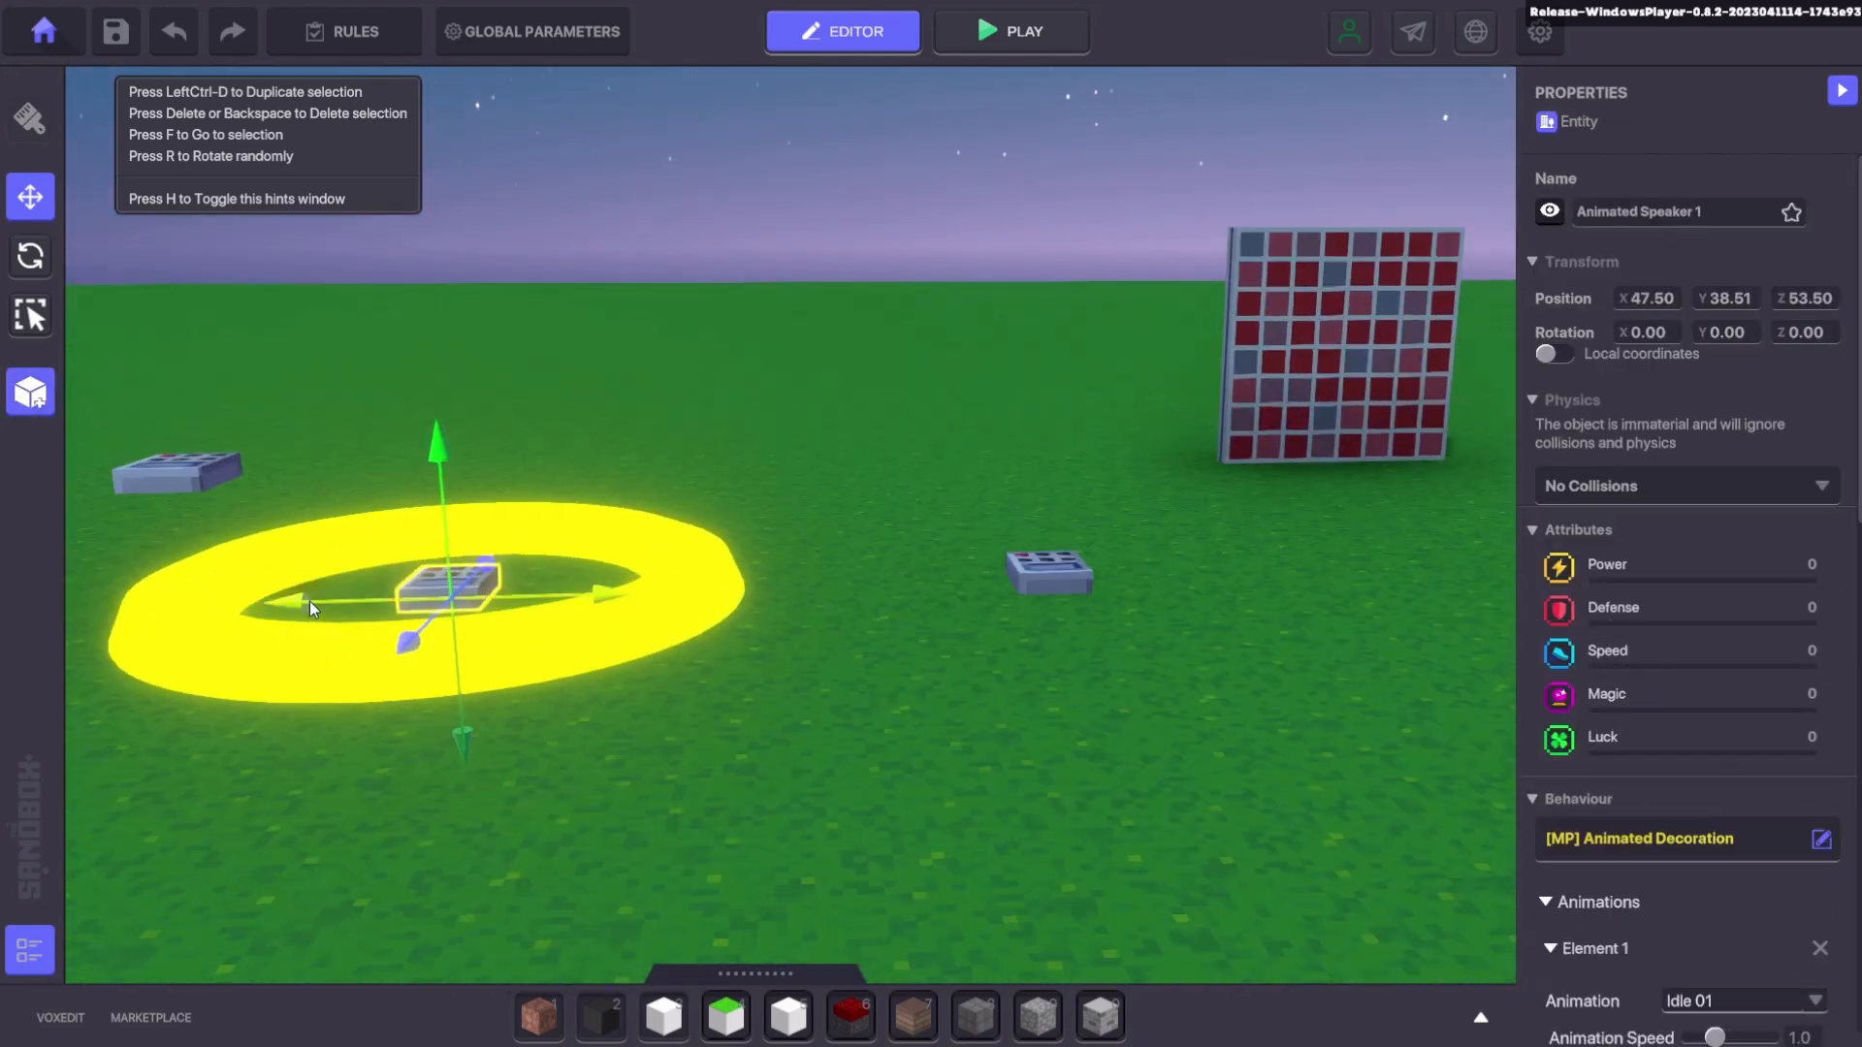
left_click(1047, 572)
right_click_drag(854, 665, 911, 695)
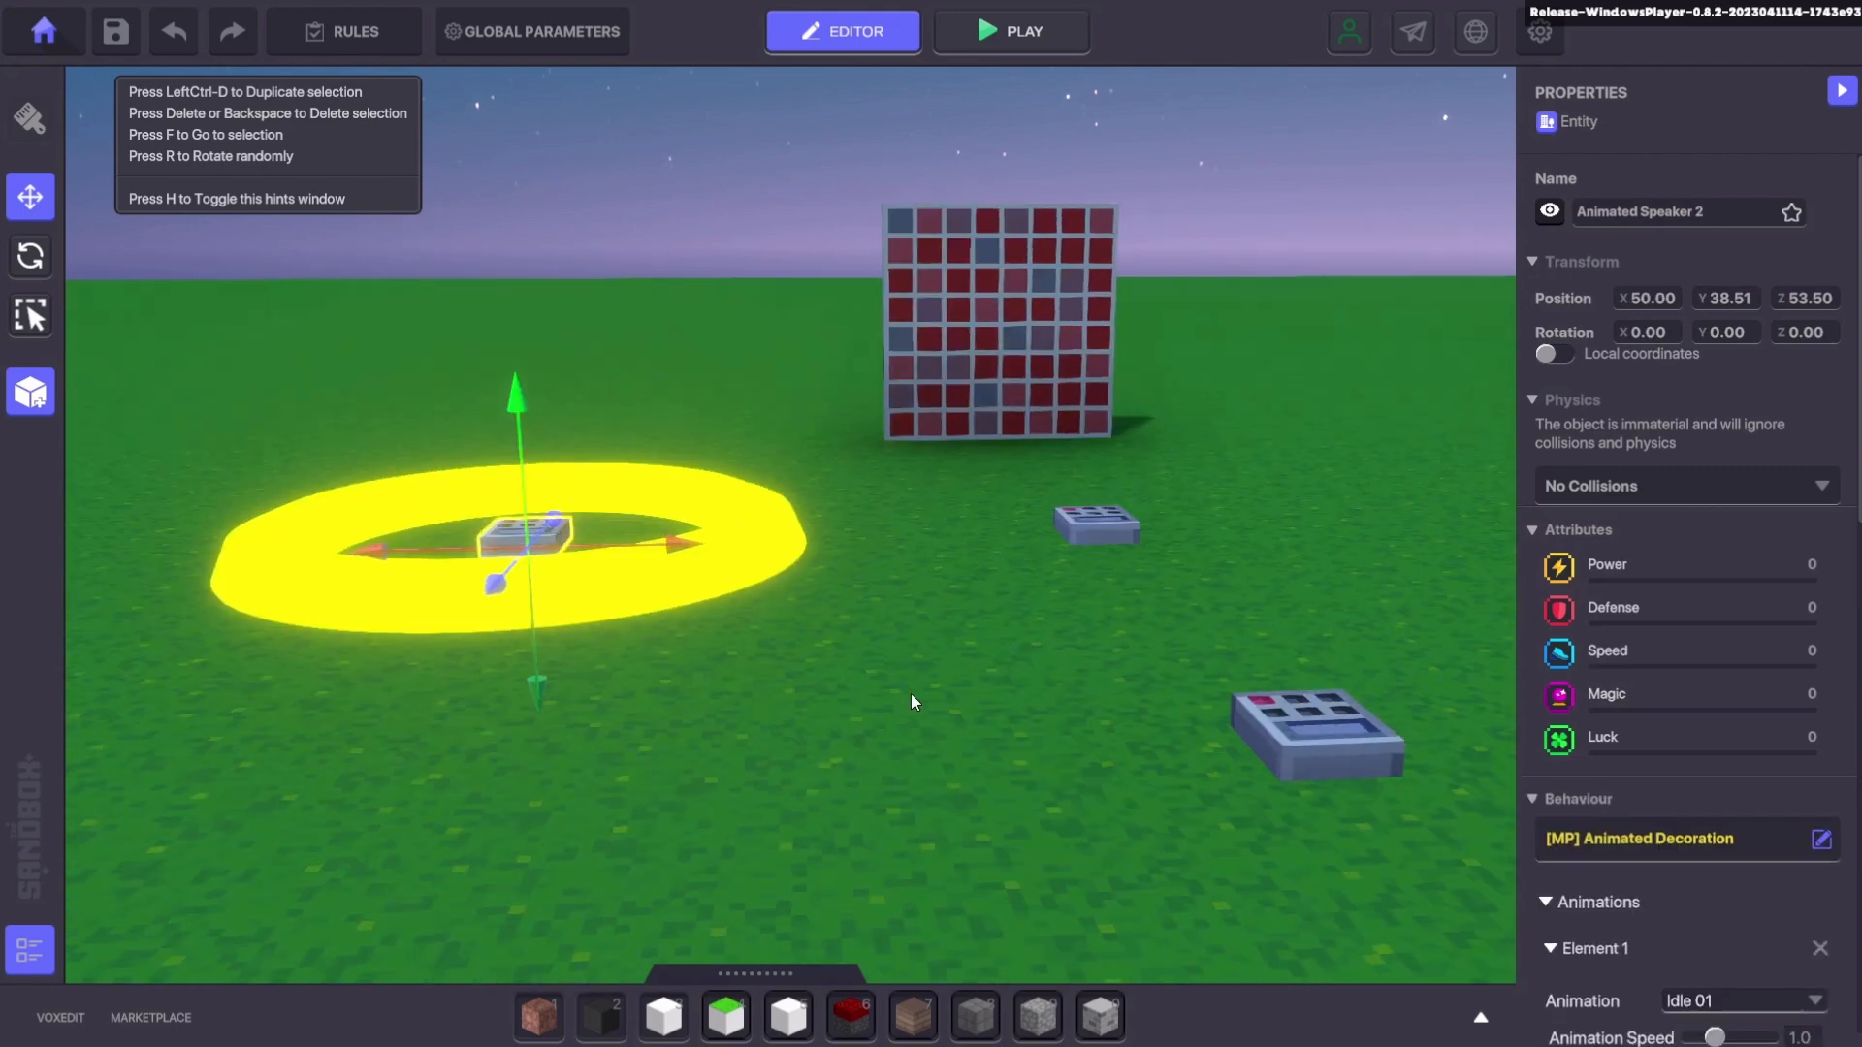
left_click(1074, 527)
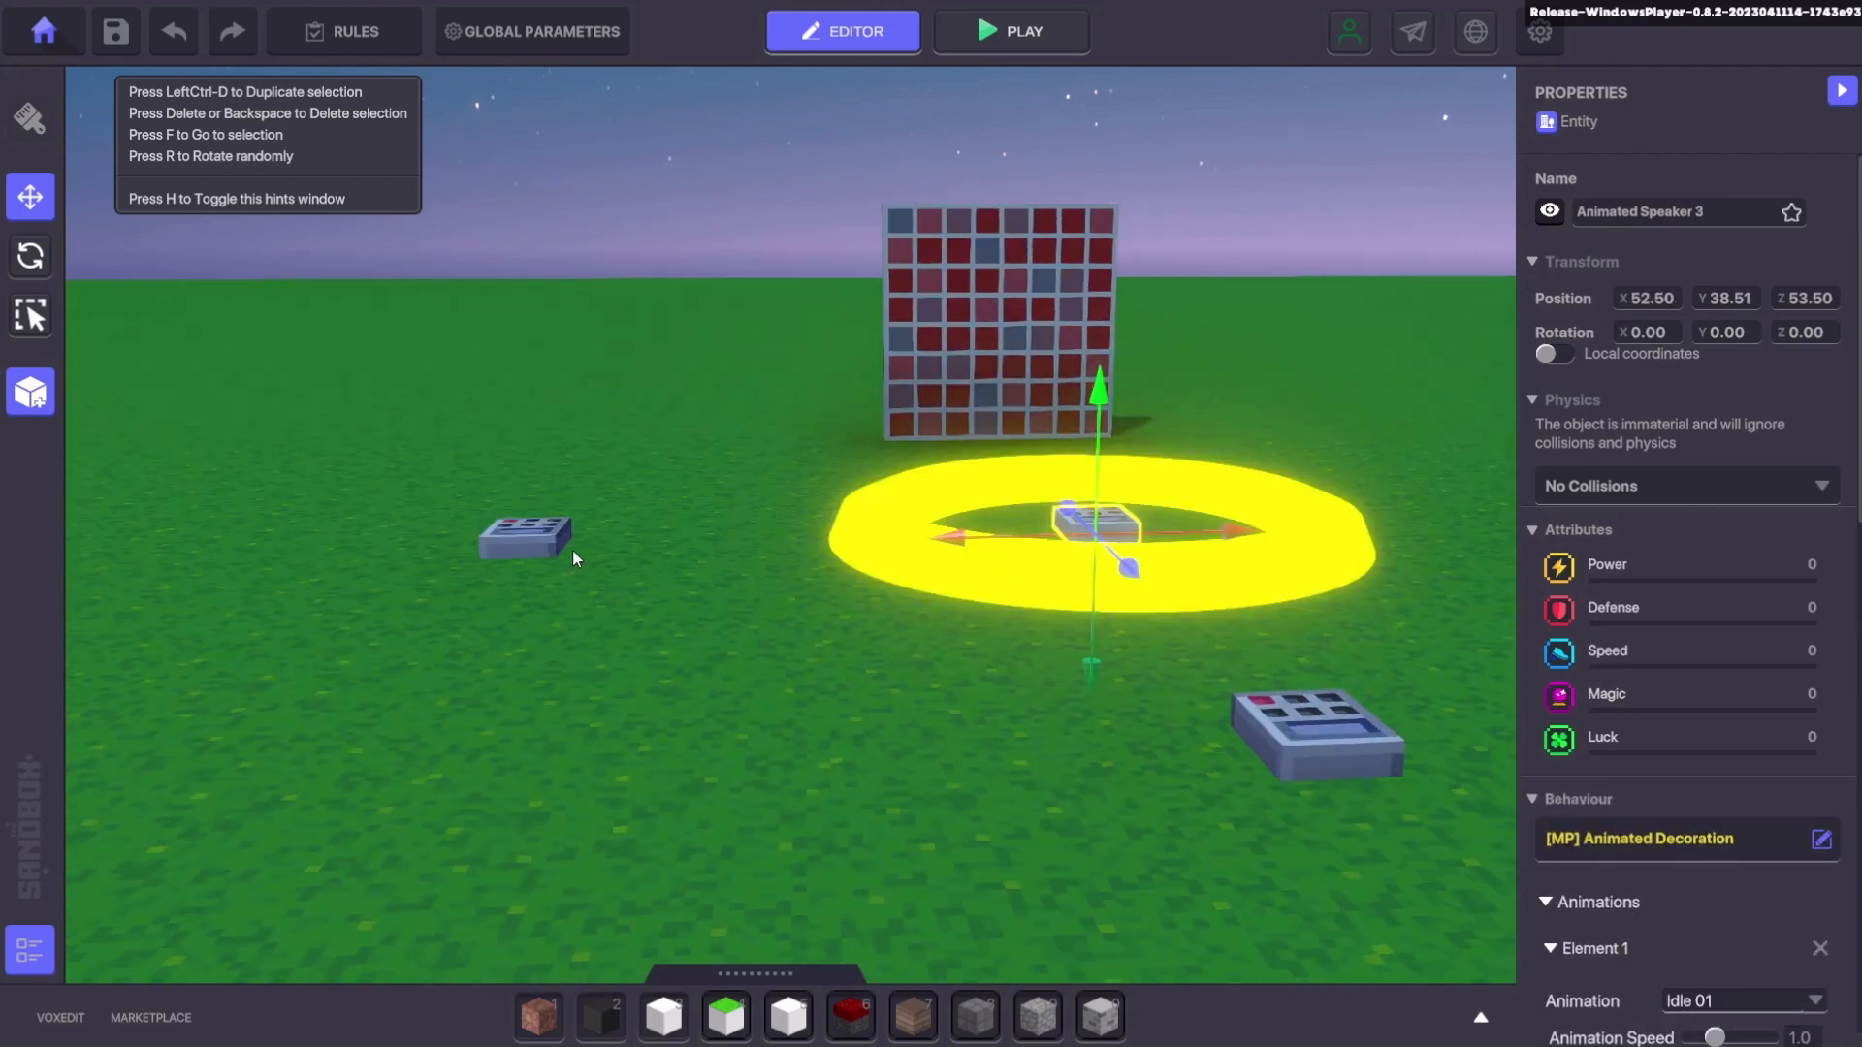
left_click(529, 545)
key("f")
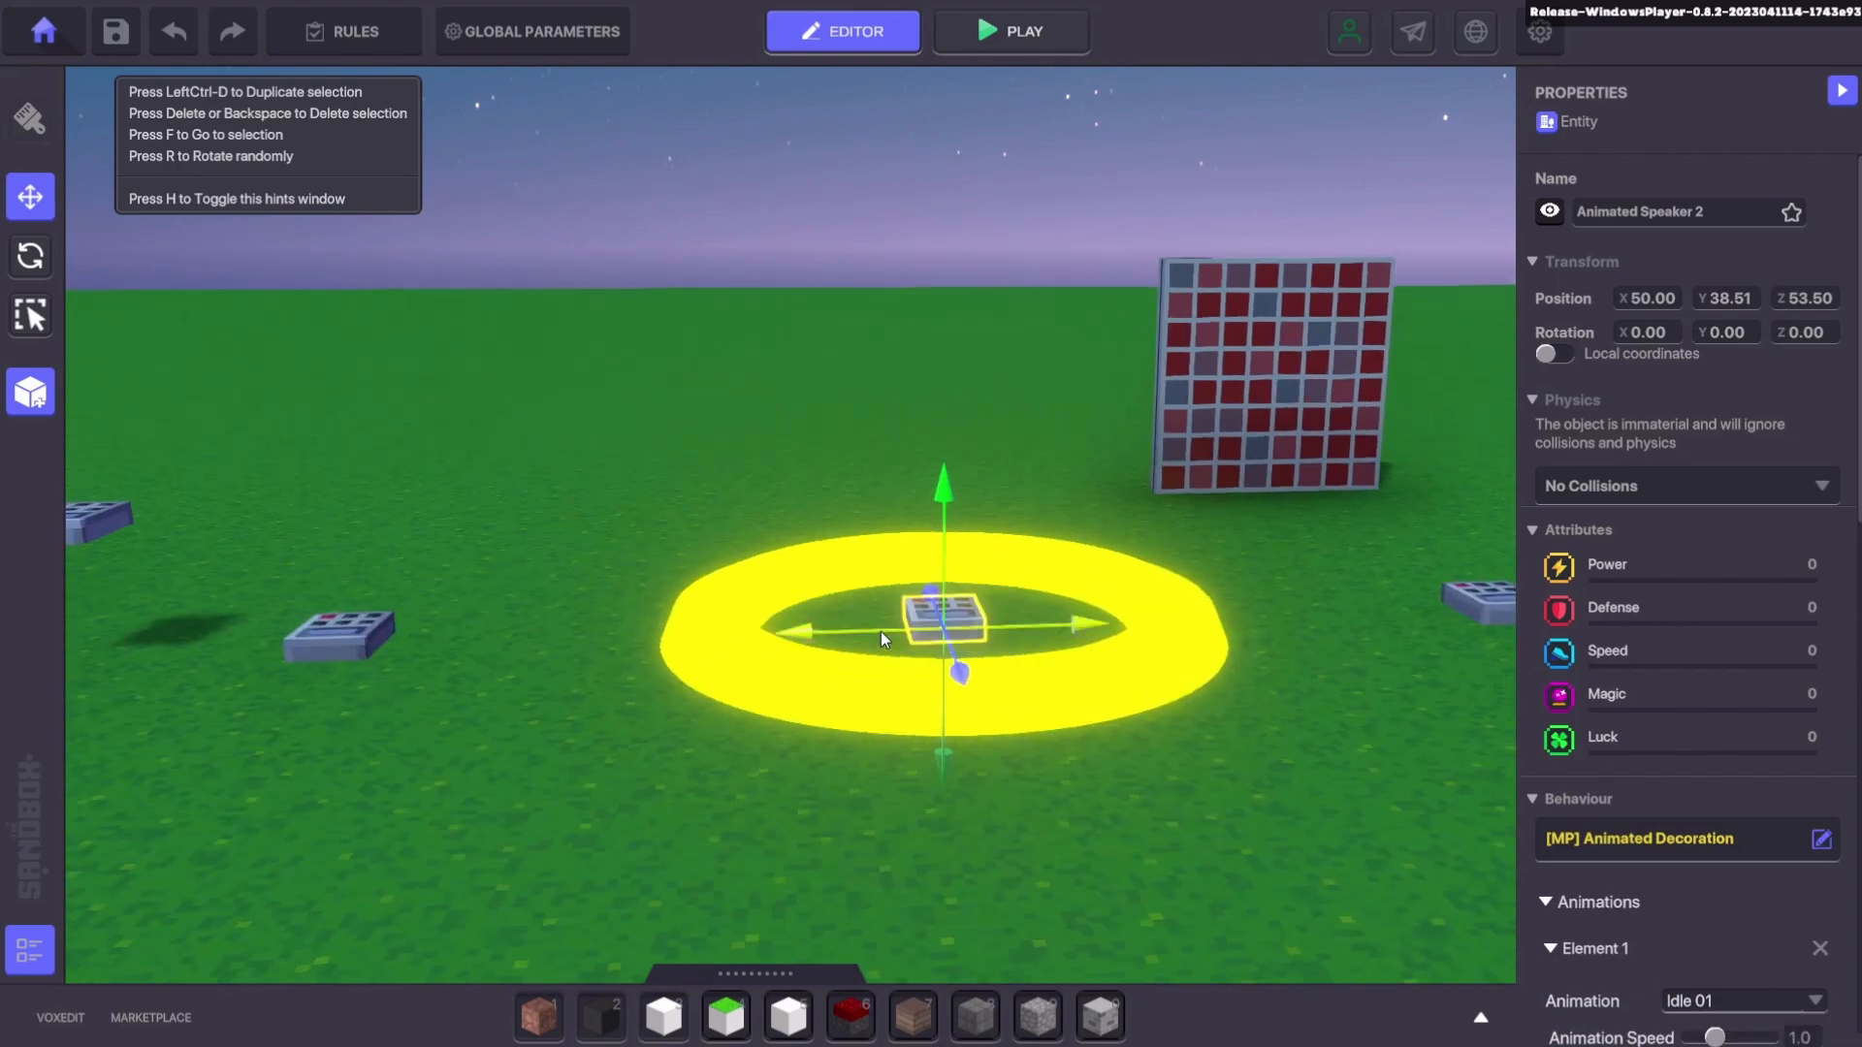
Compare the Randomizer platform's movement path with the detection rings of the first and second speakers
left_click(242, 561)
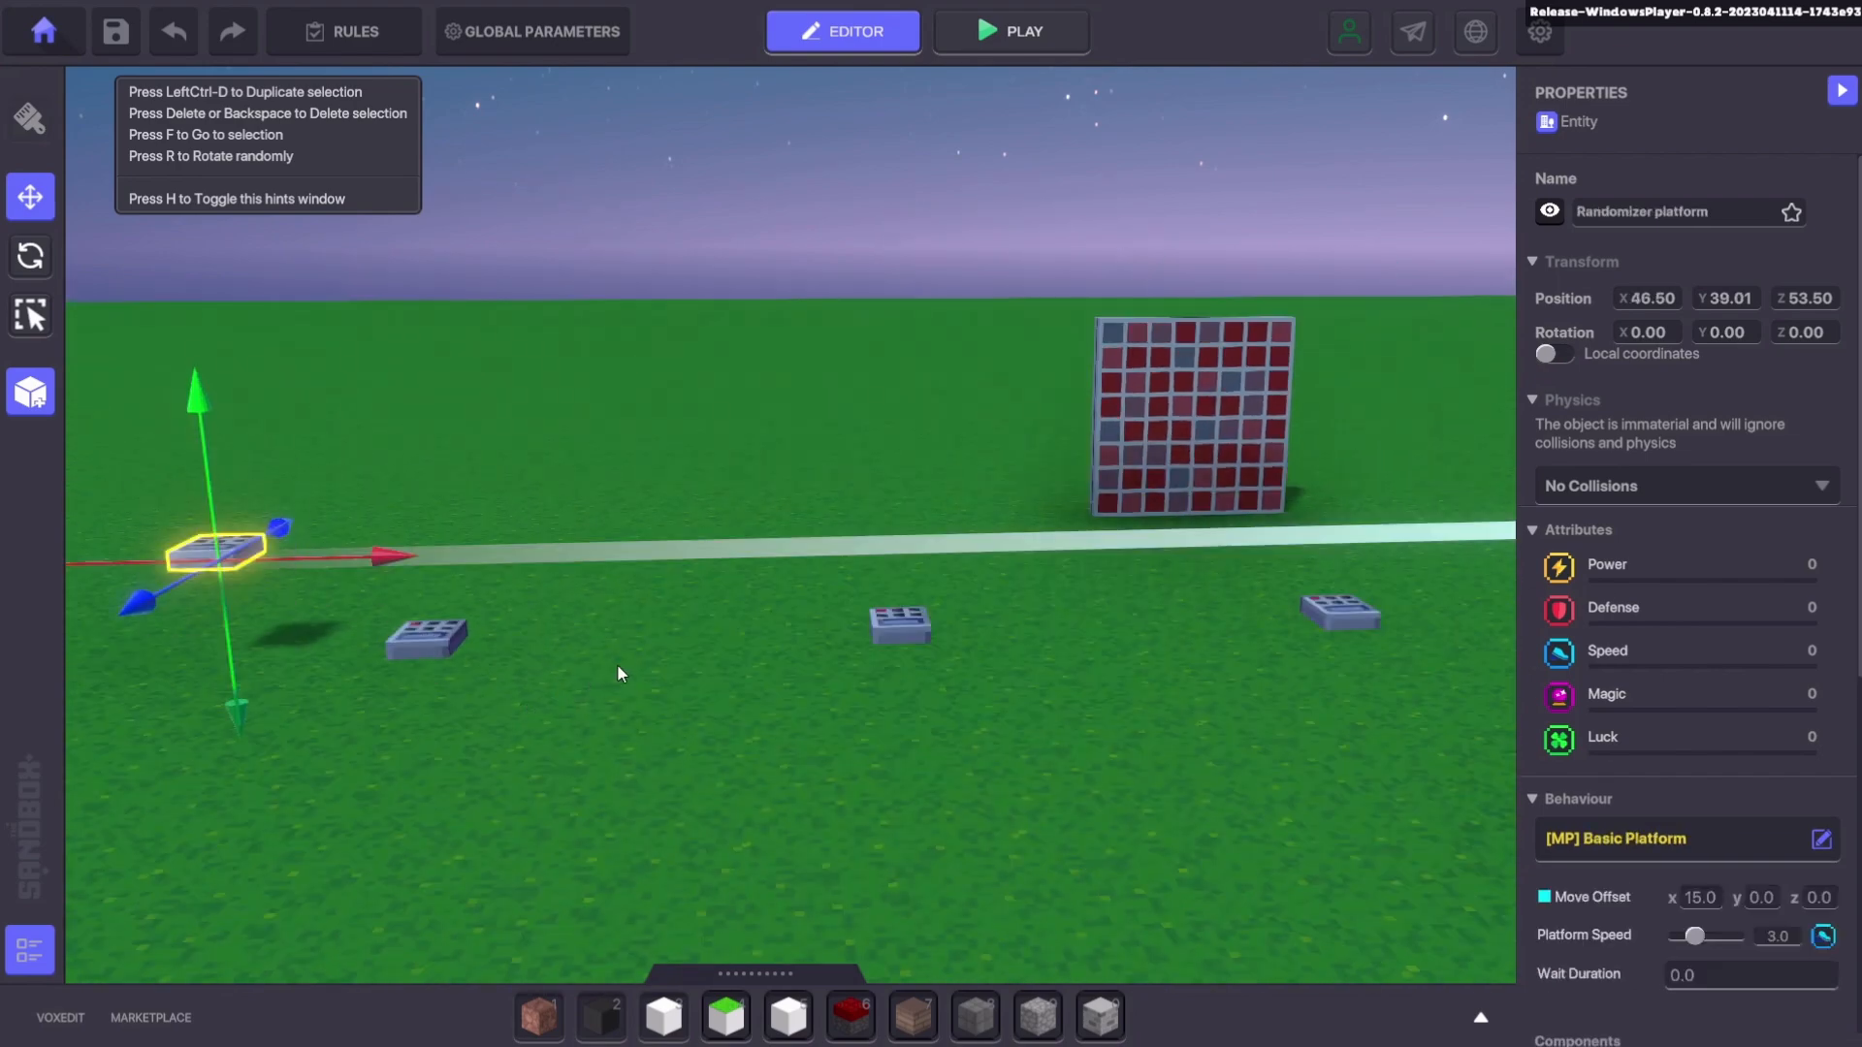
scroll(969, 743, "down", 3)
middle_click_drag(1049, 754, 991, 733)
middle_click_drag(586, 559, 636, 579)
scroll(647, 566, "up", 2)
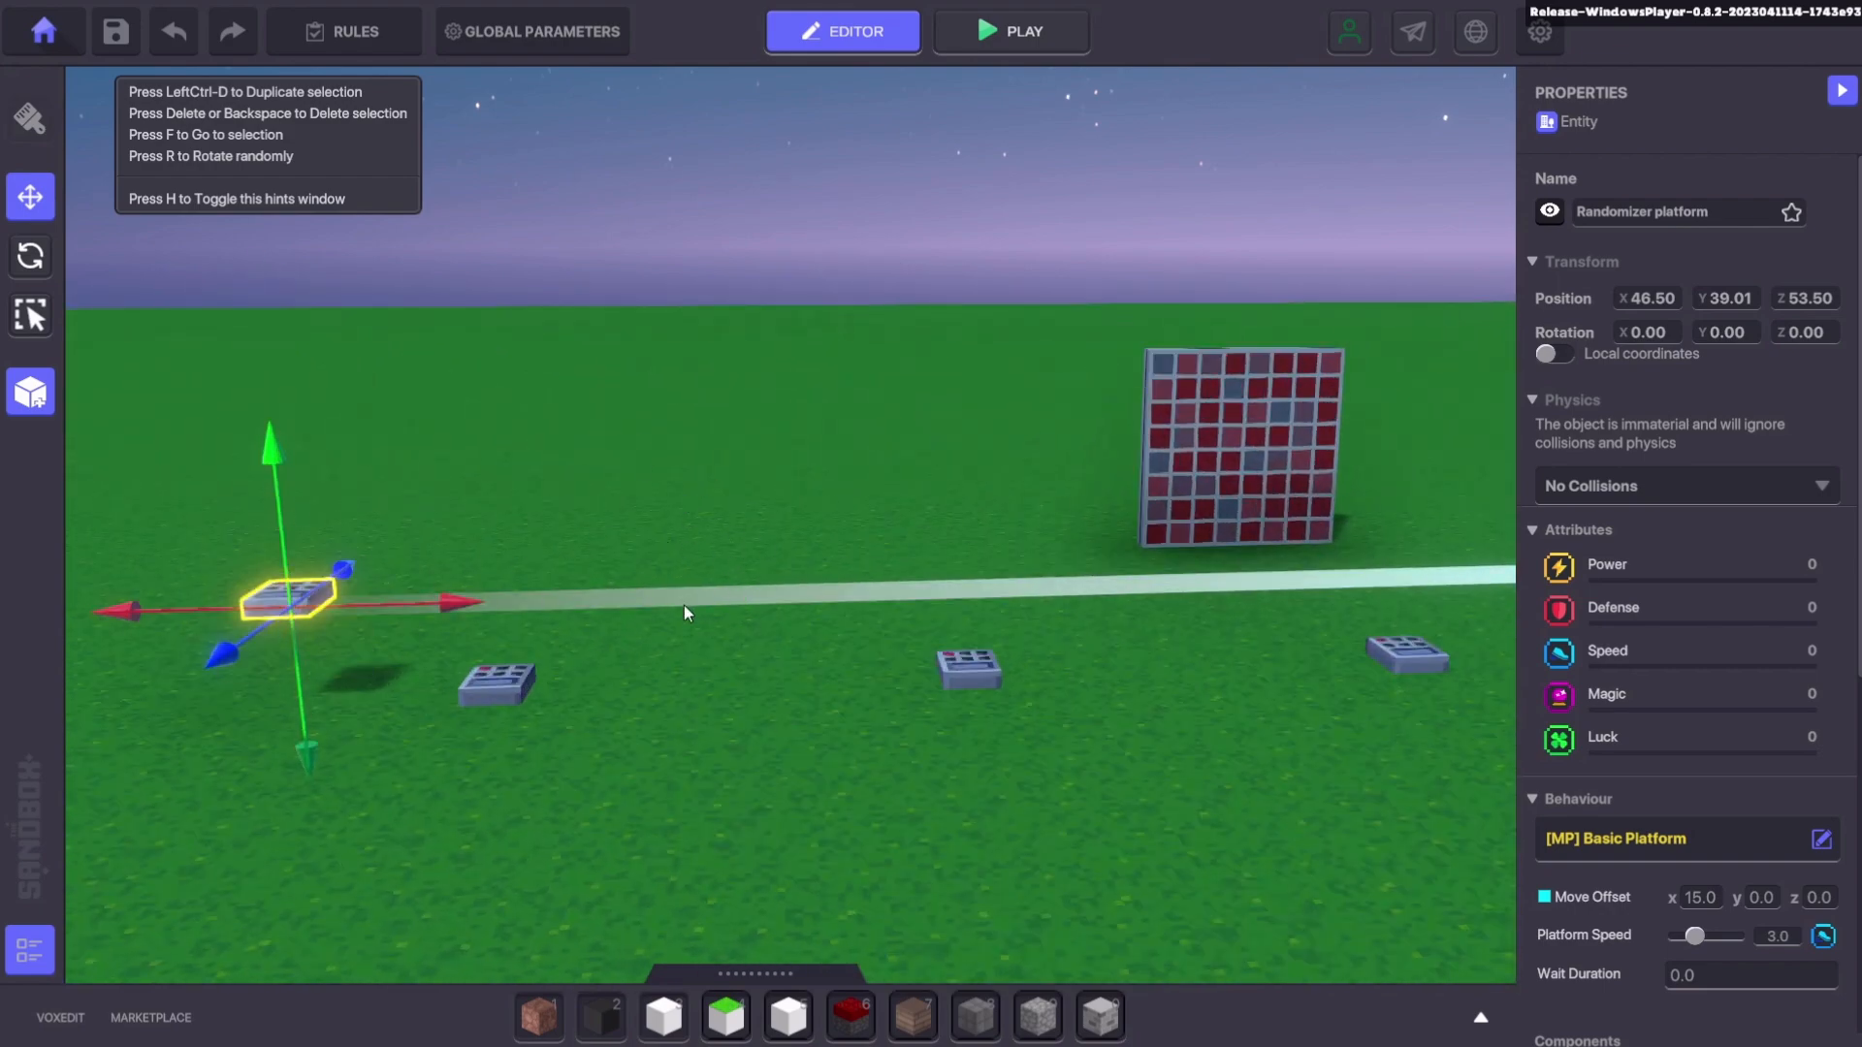
left_click(496, 684)
left_click(968, 667)
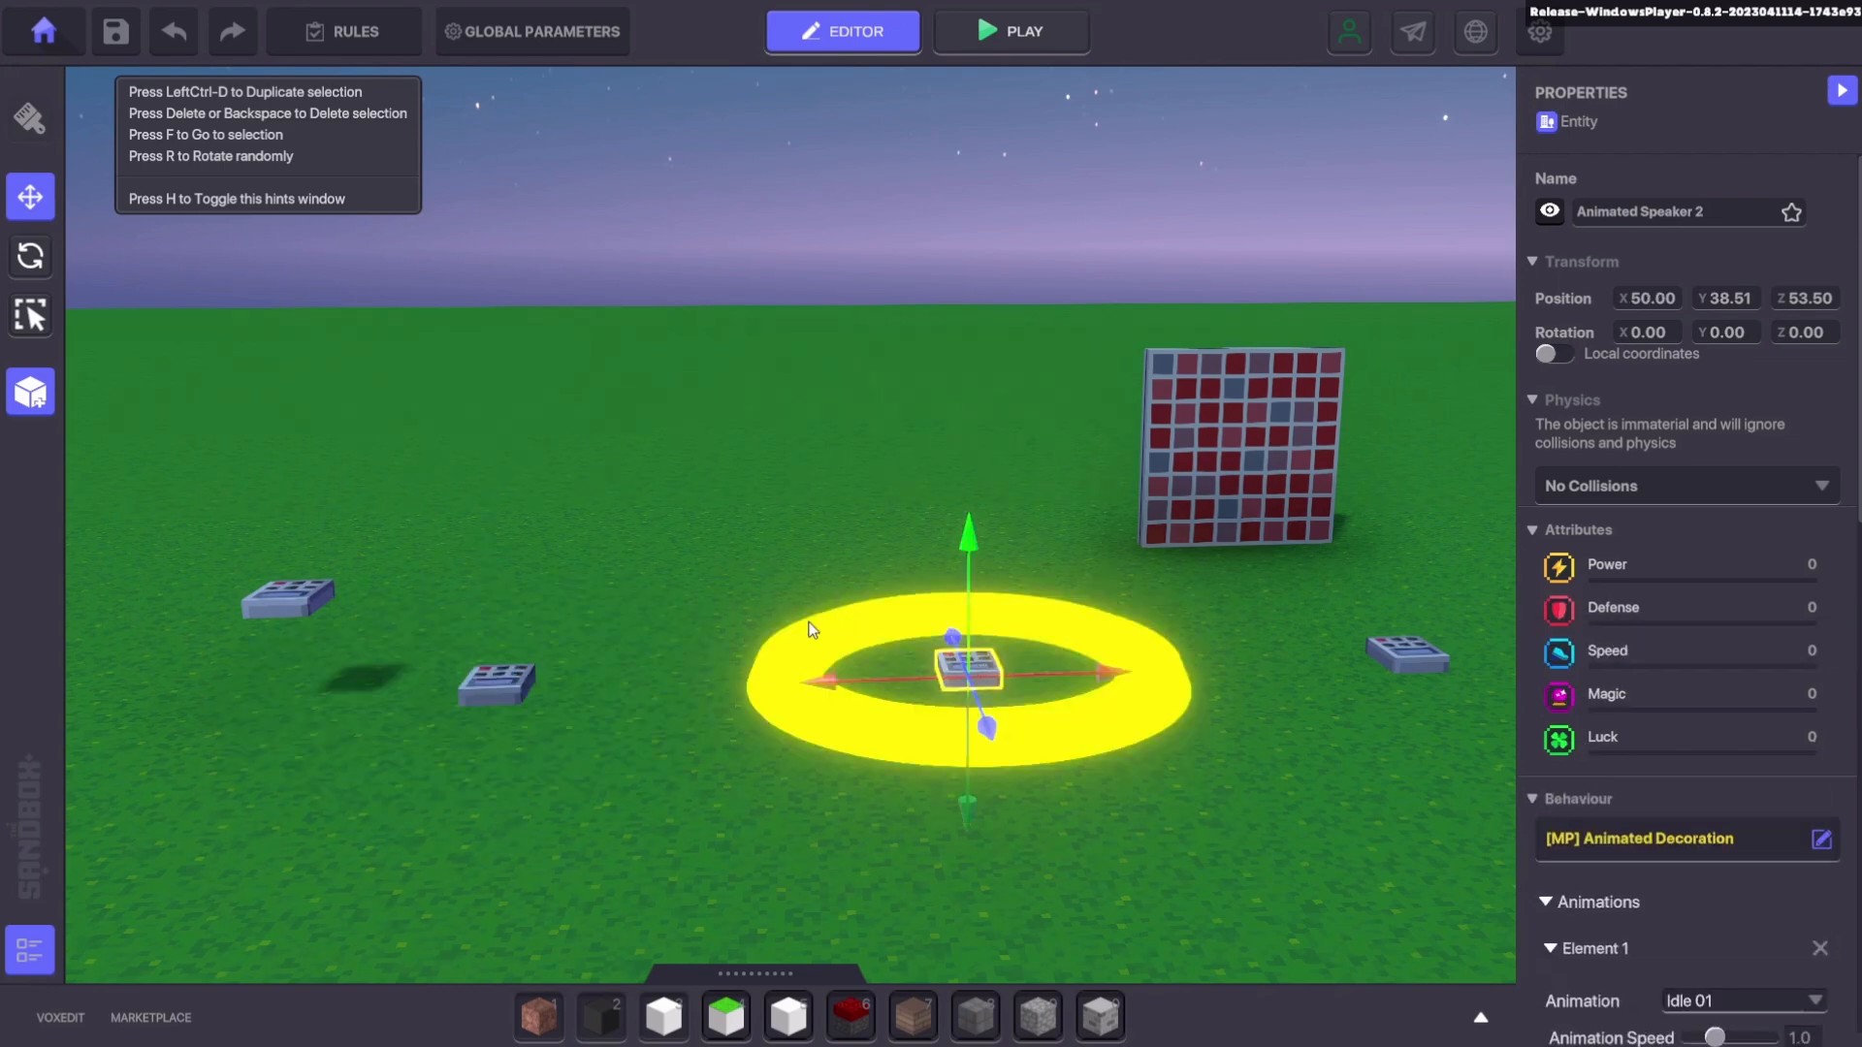
left_click(334, 597)
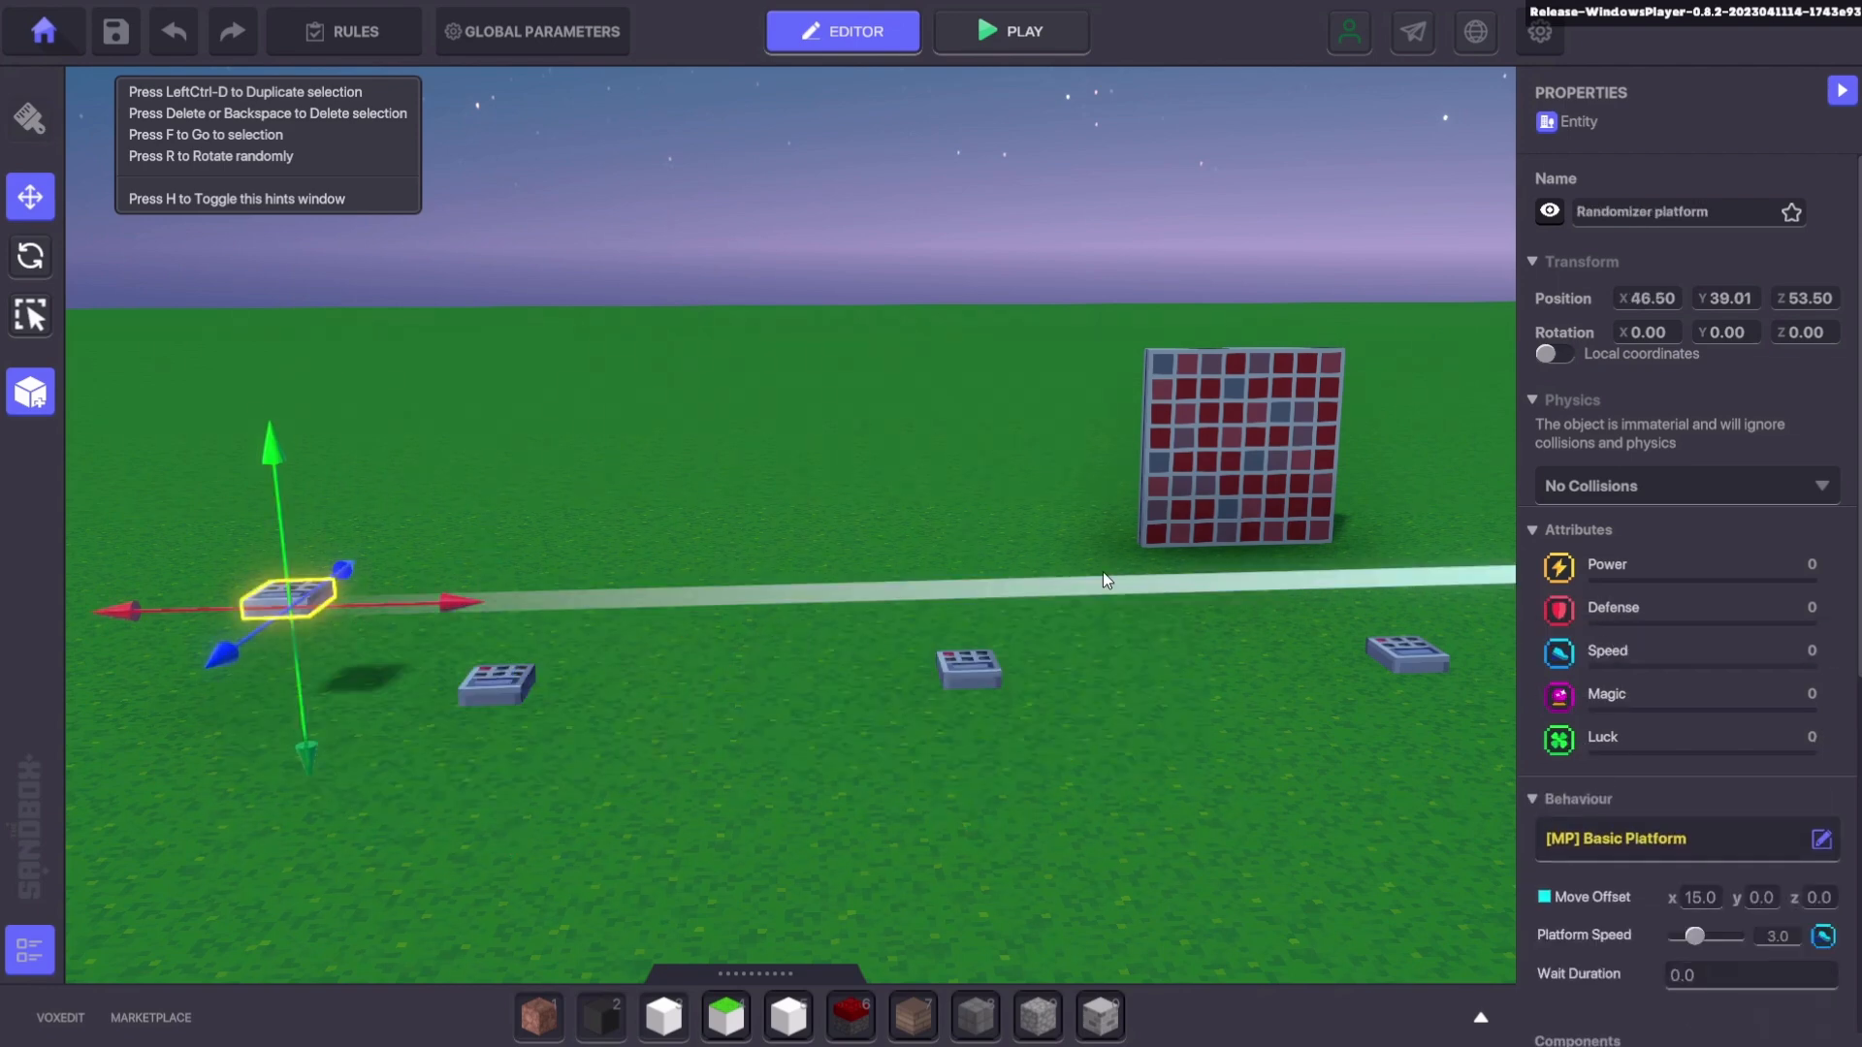
left_click(974, 669)
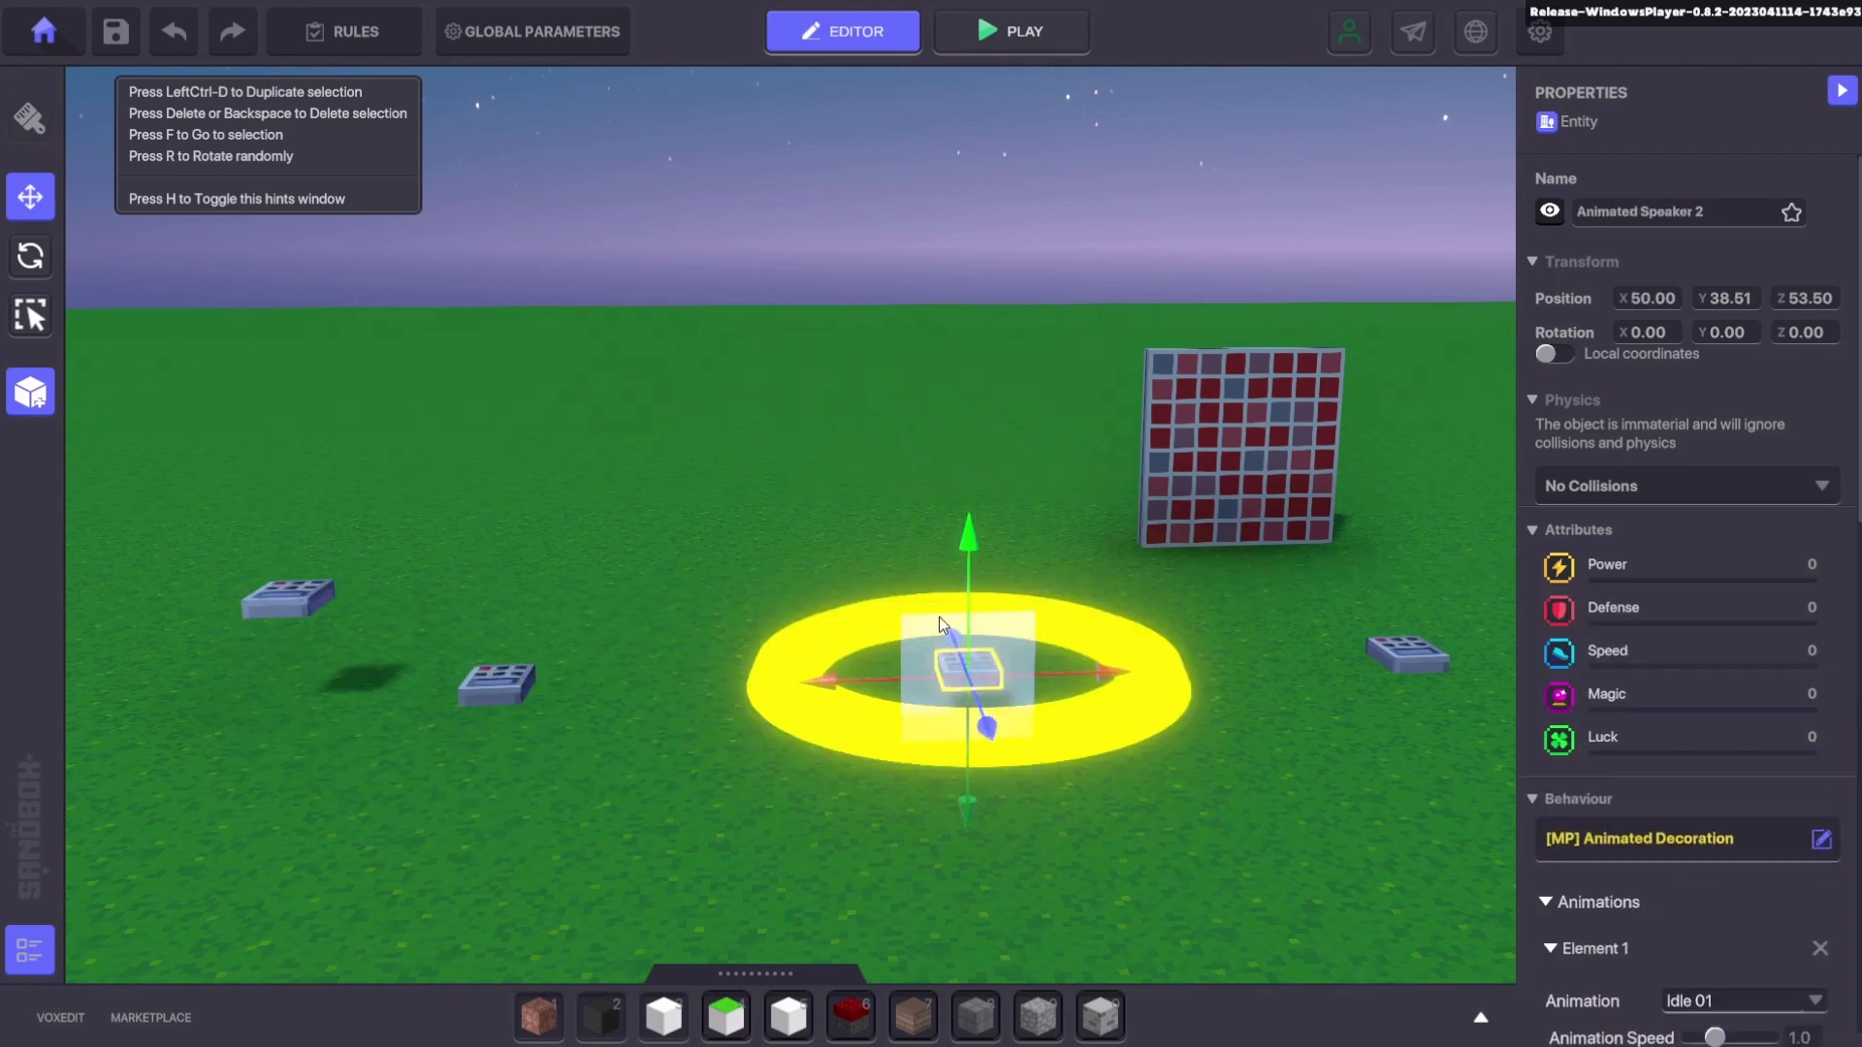
Play-test the randomizer, walking the avatar forward from the spawn point towards the start button
middle_click_drag(1096, 735, 1005, 686)
scroll(1079, 713, "down", 3)
right_click_drag(1005, 686, 1040, 718)
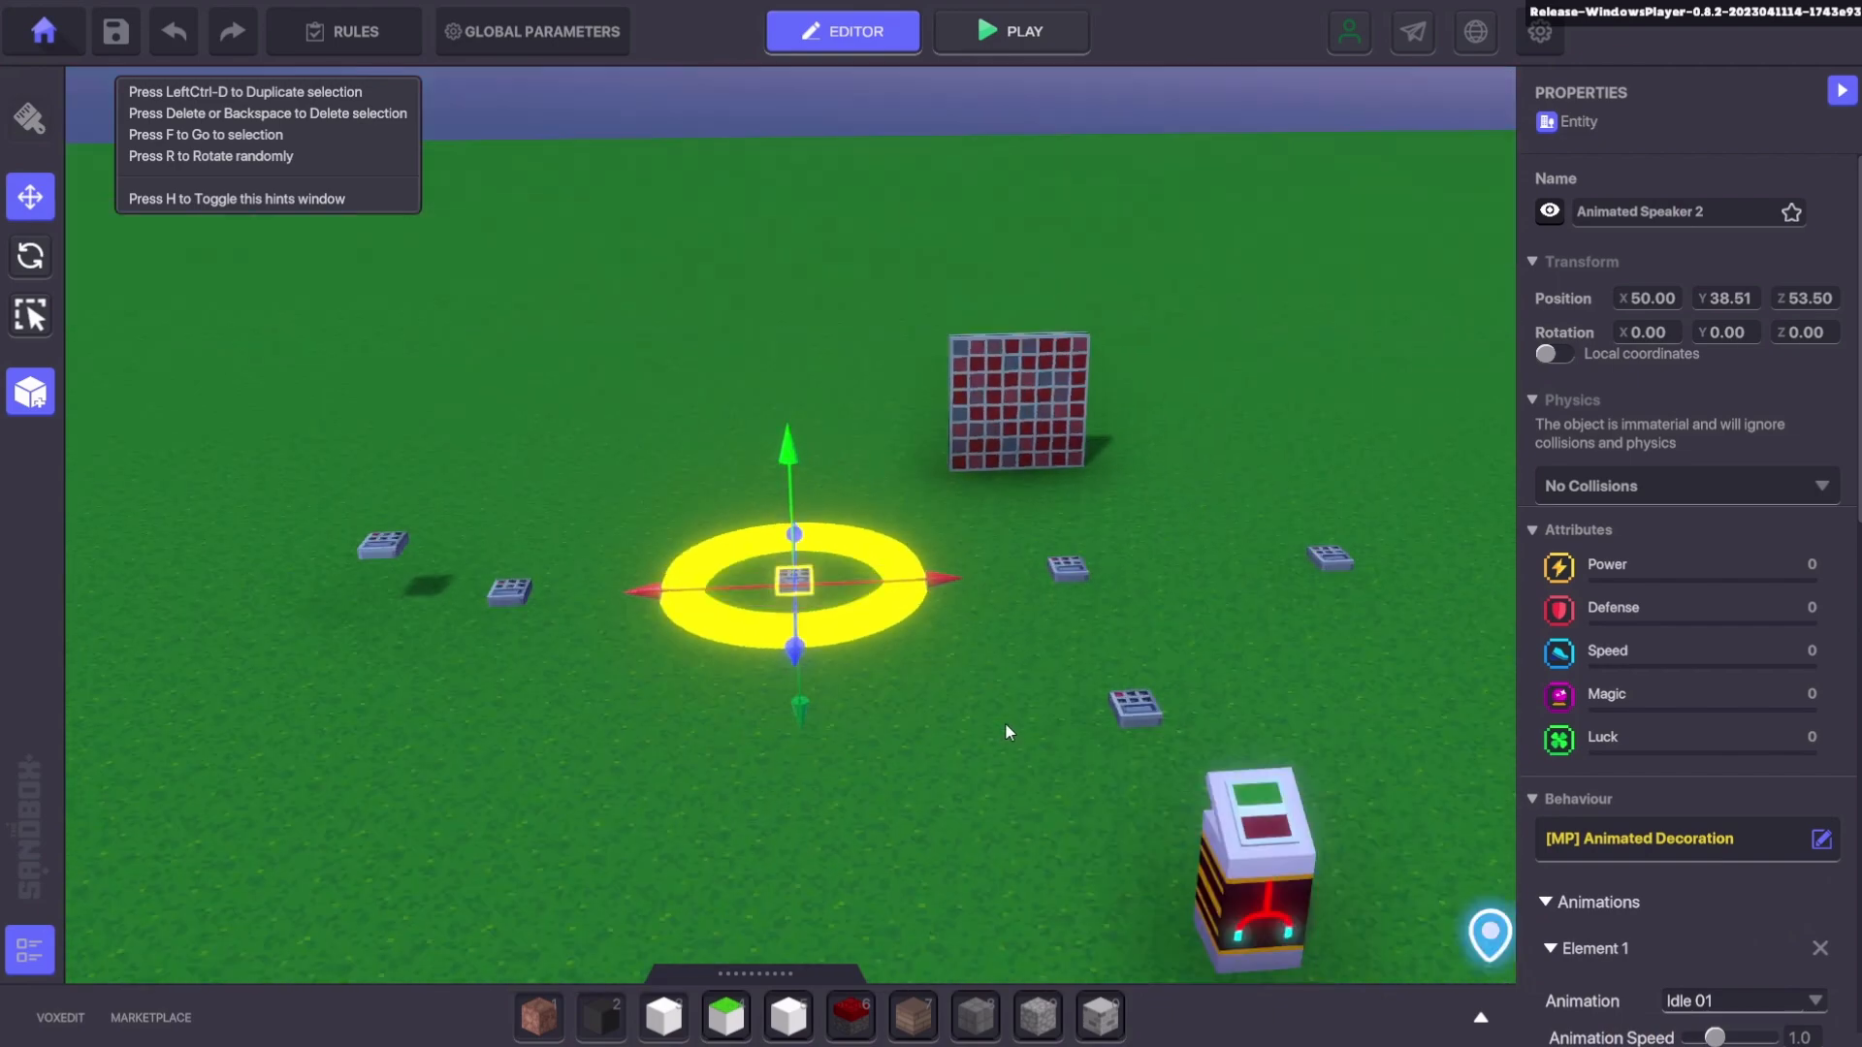
middle_click_drag(1040, 718, 778, 669)
scroll(779, 669, "down", 2)
key("Escape")
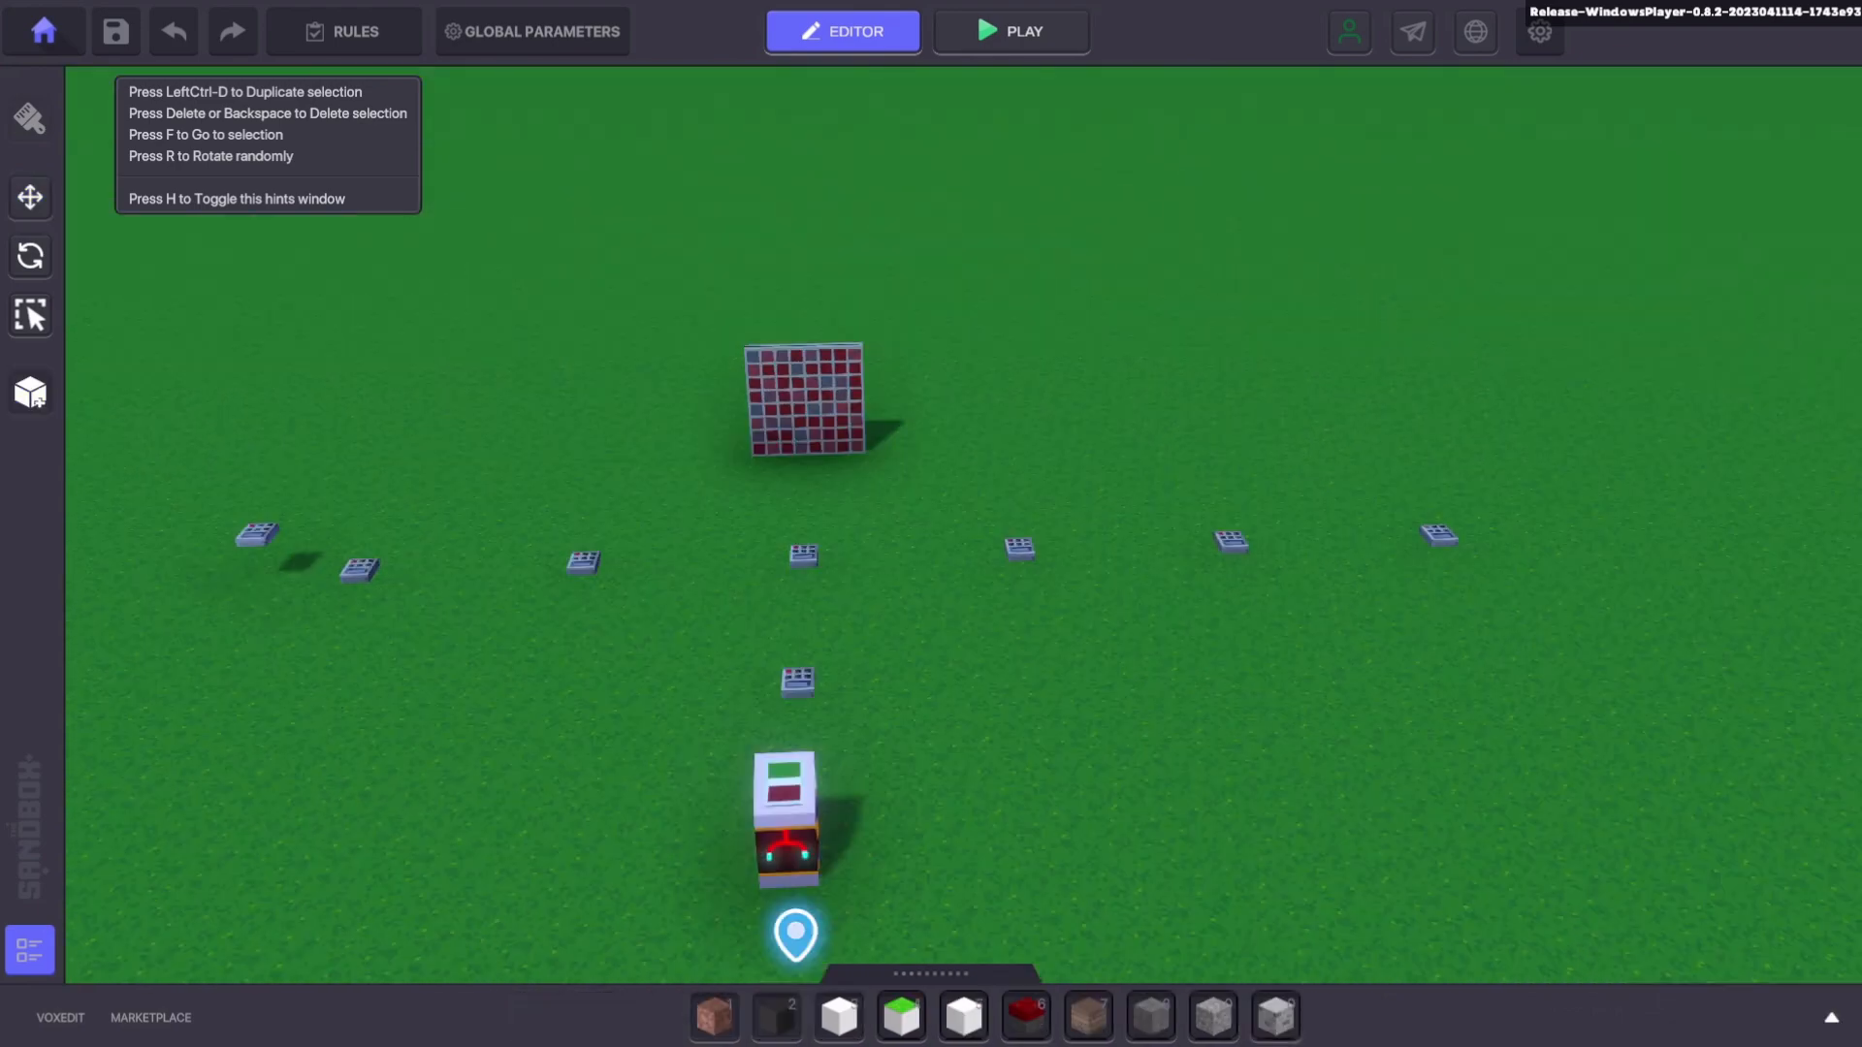
left_click(1051, 39)
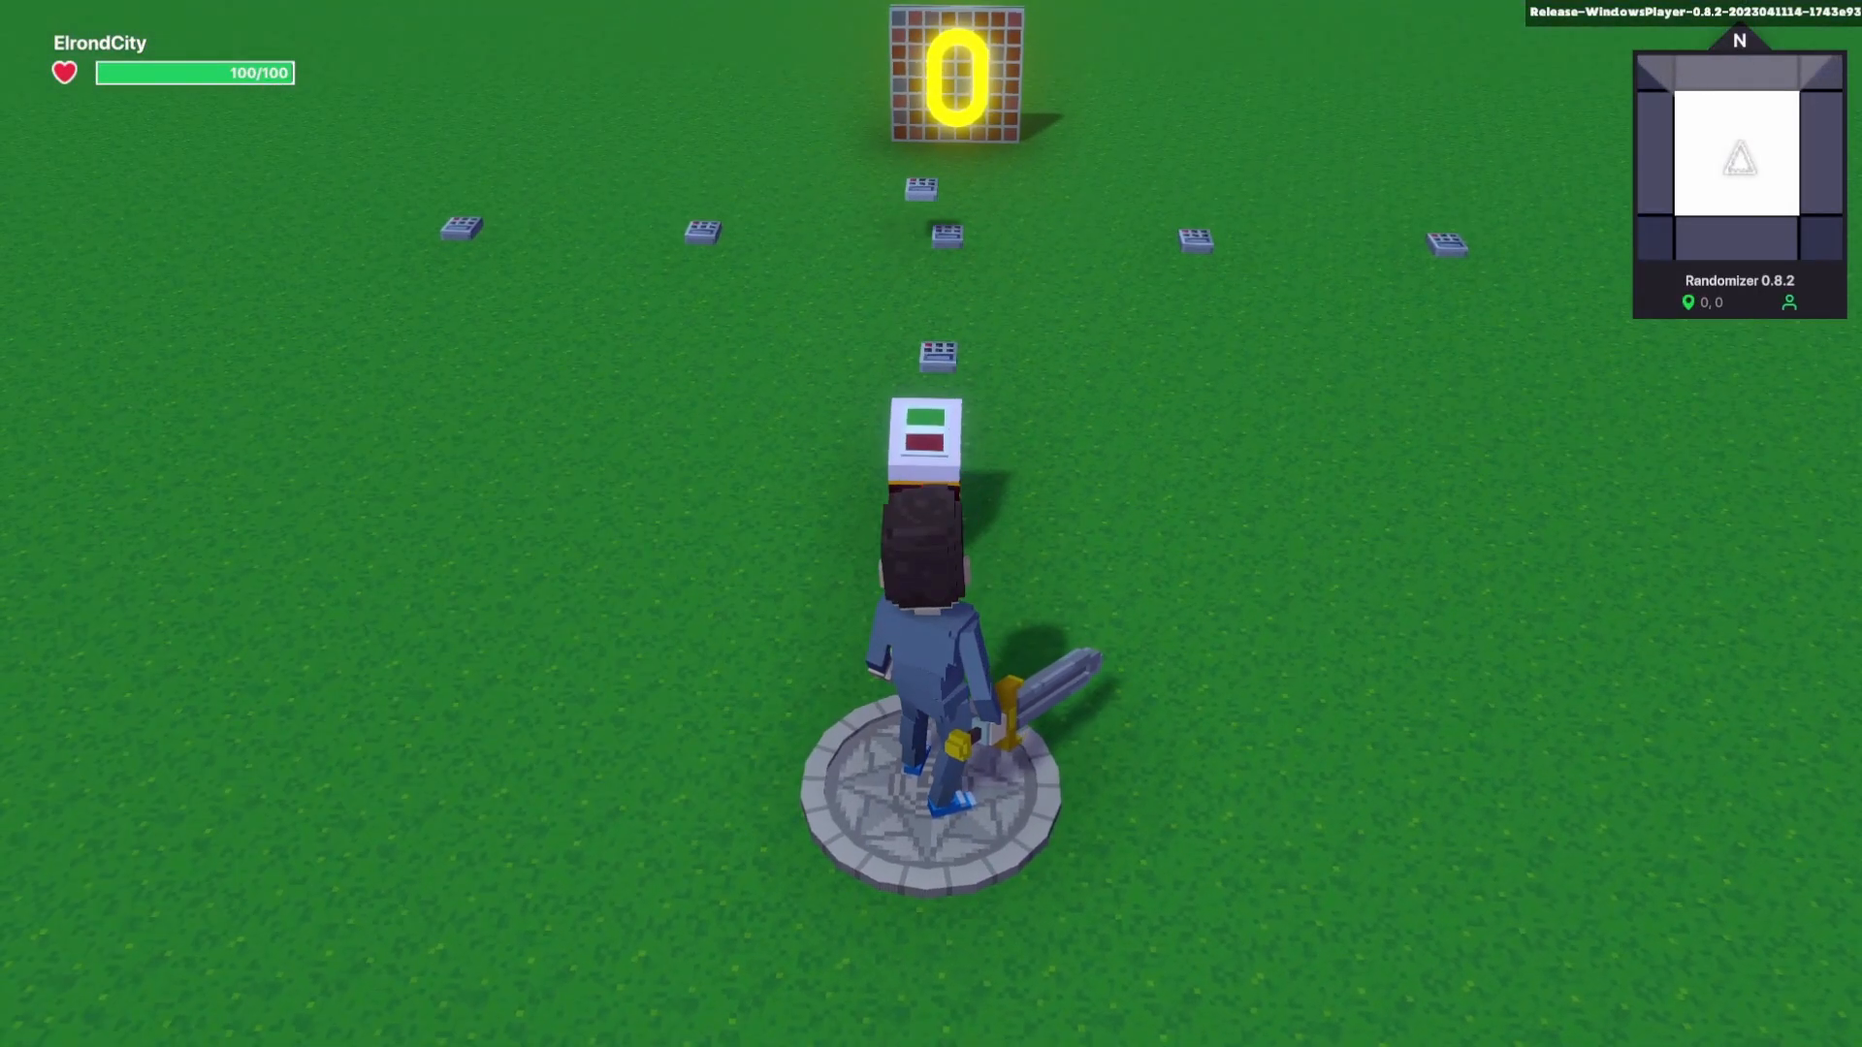
key("w")
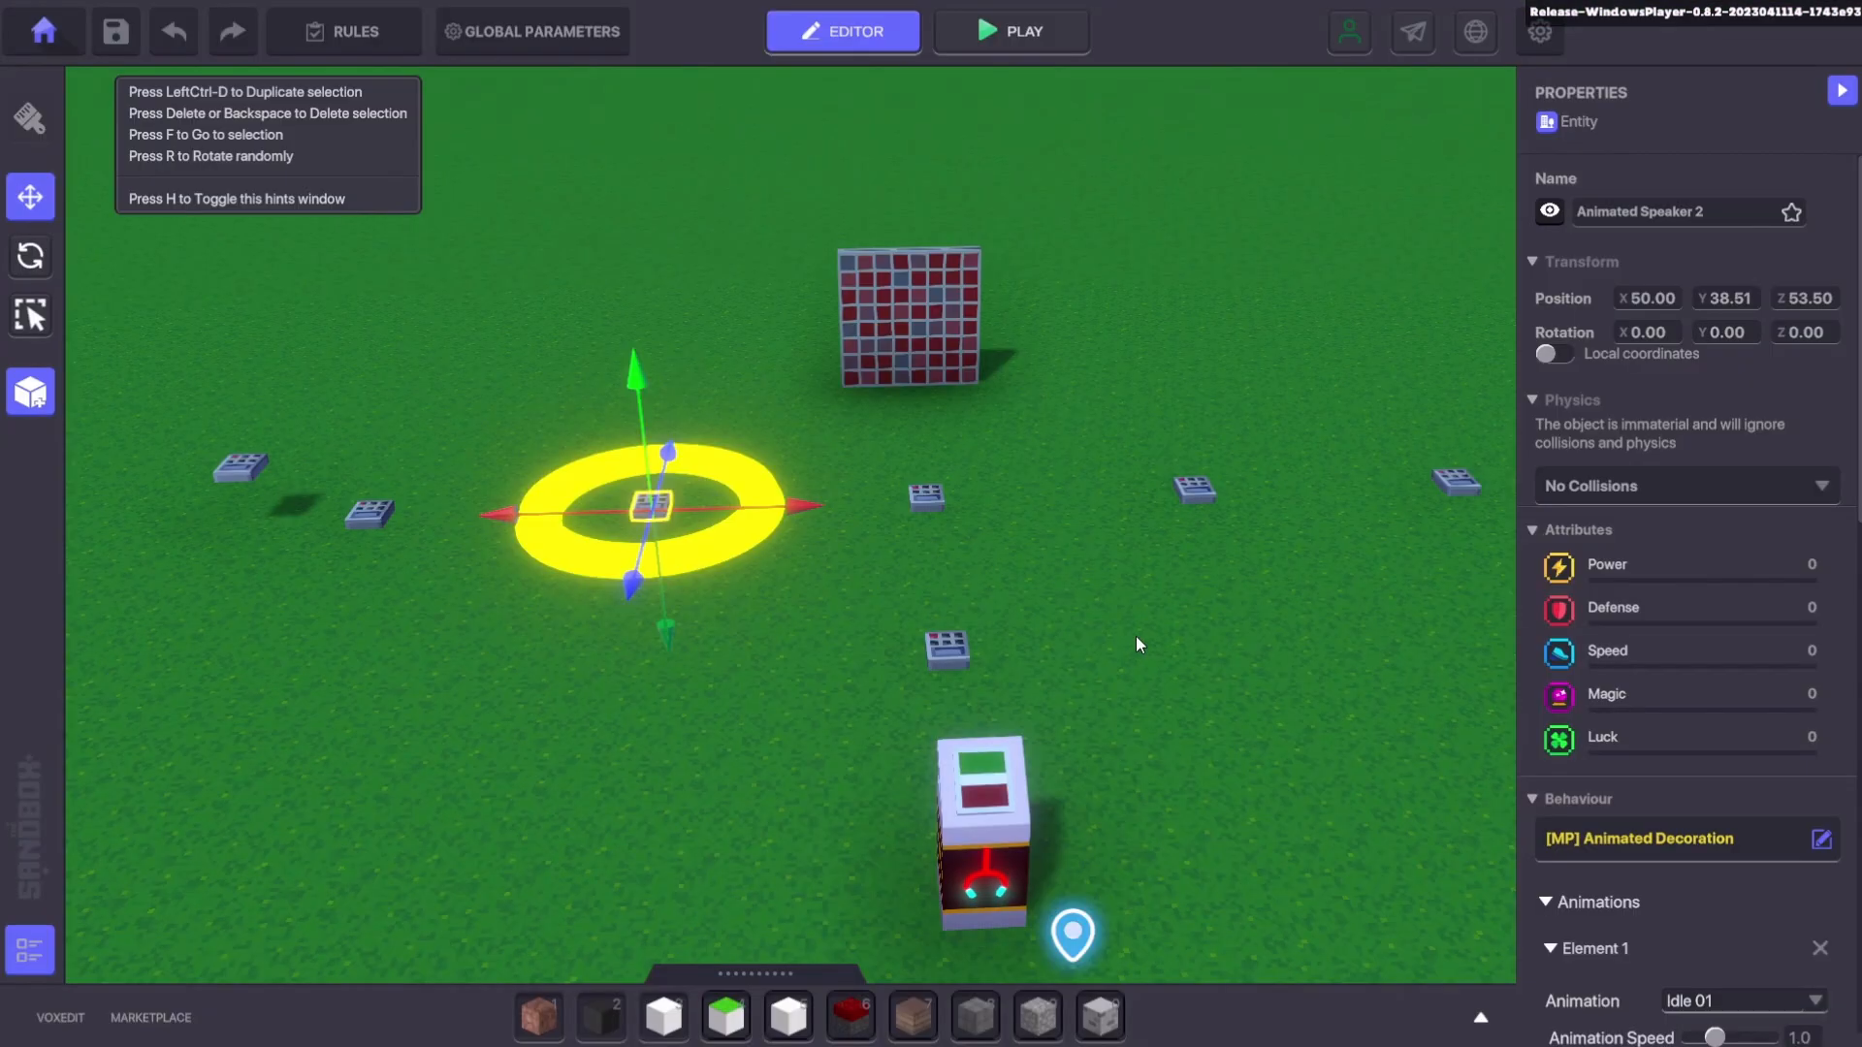
Clear the speaker selection and look over the whole randomizer layout from above
scroll(1134, 642, "down", 3)
middle_click_drag(1130, 651, 979, 643)
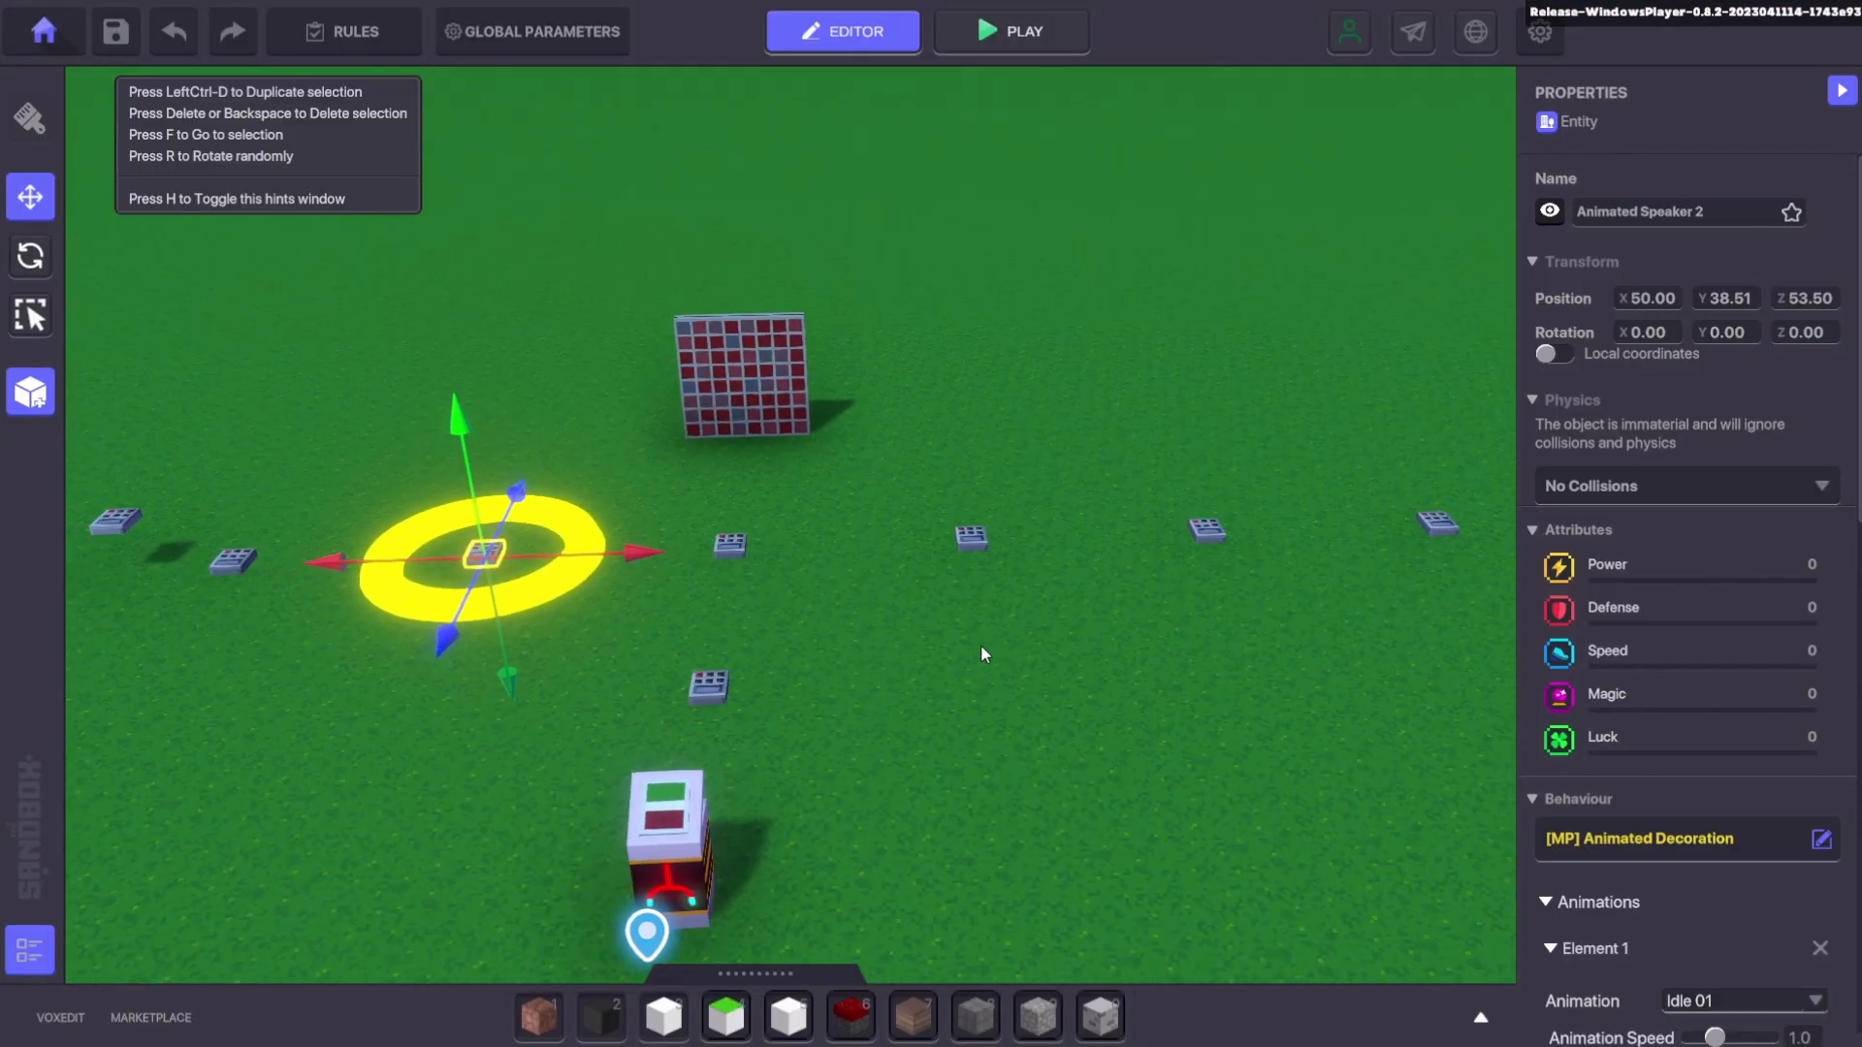
scroll(981, 644, "down", 2)
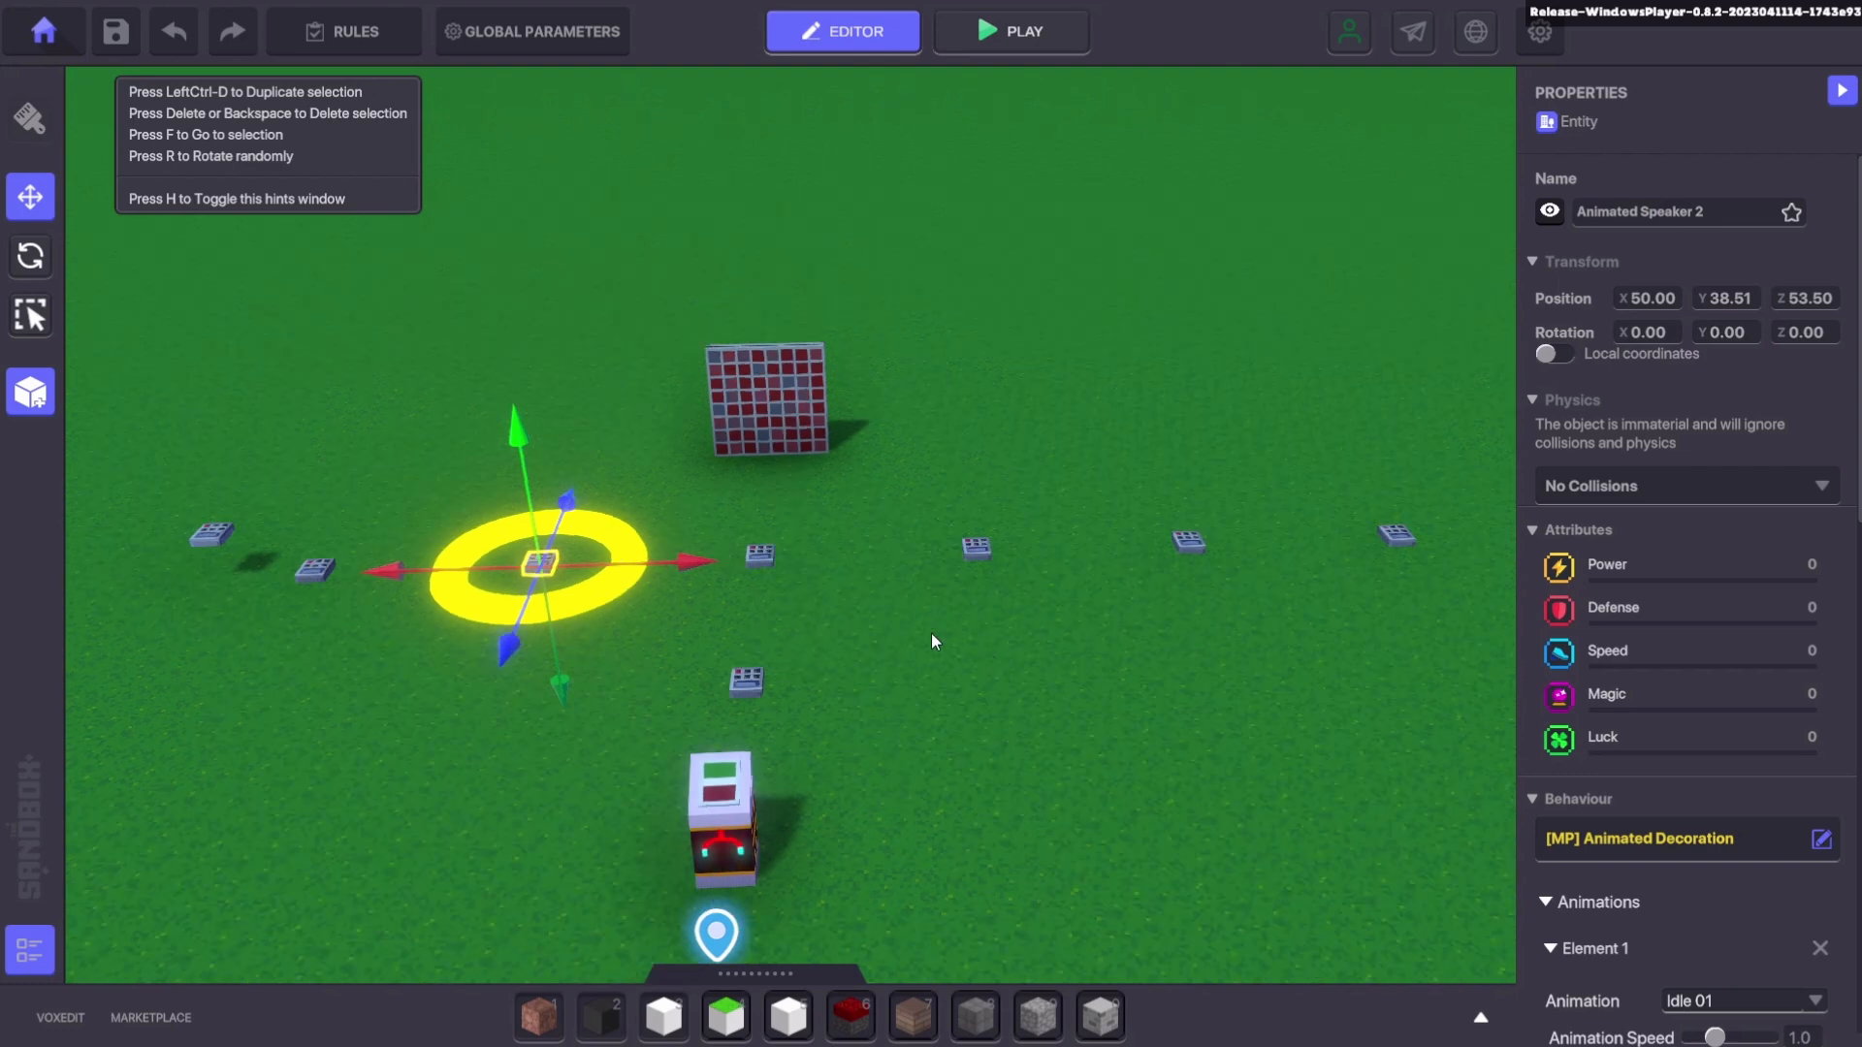
middle_click_drag(900, 628, 942, 636)
left_click(941, 644)
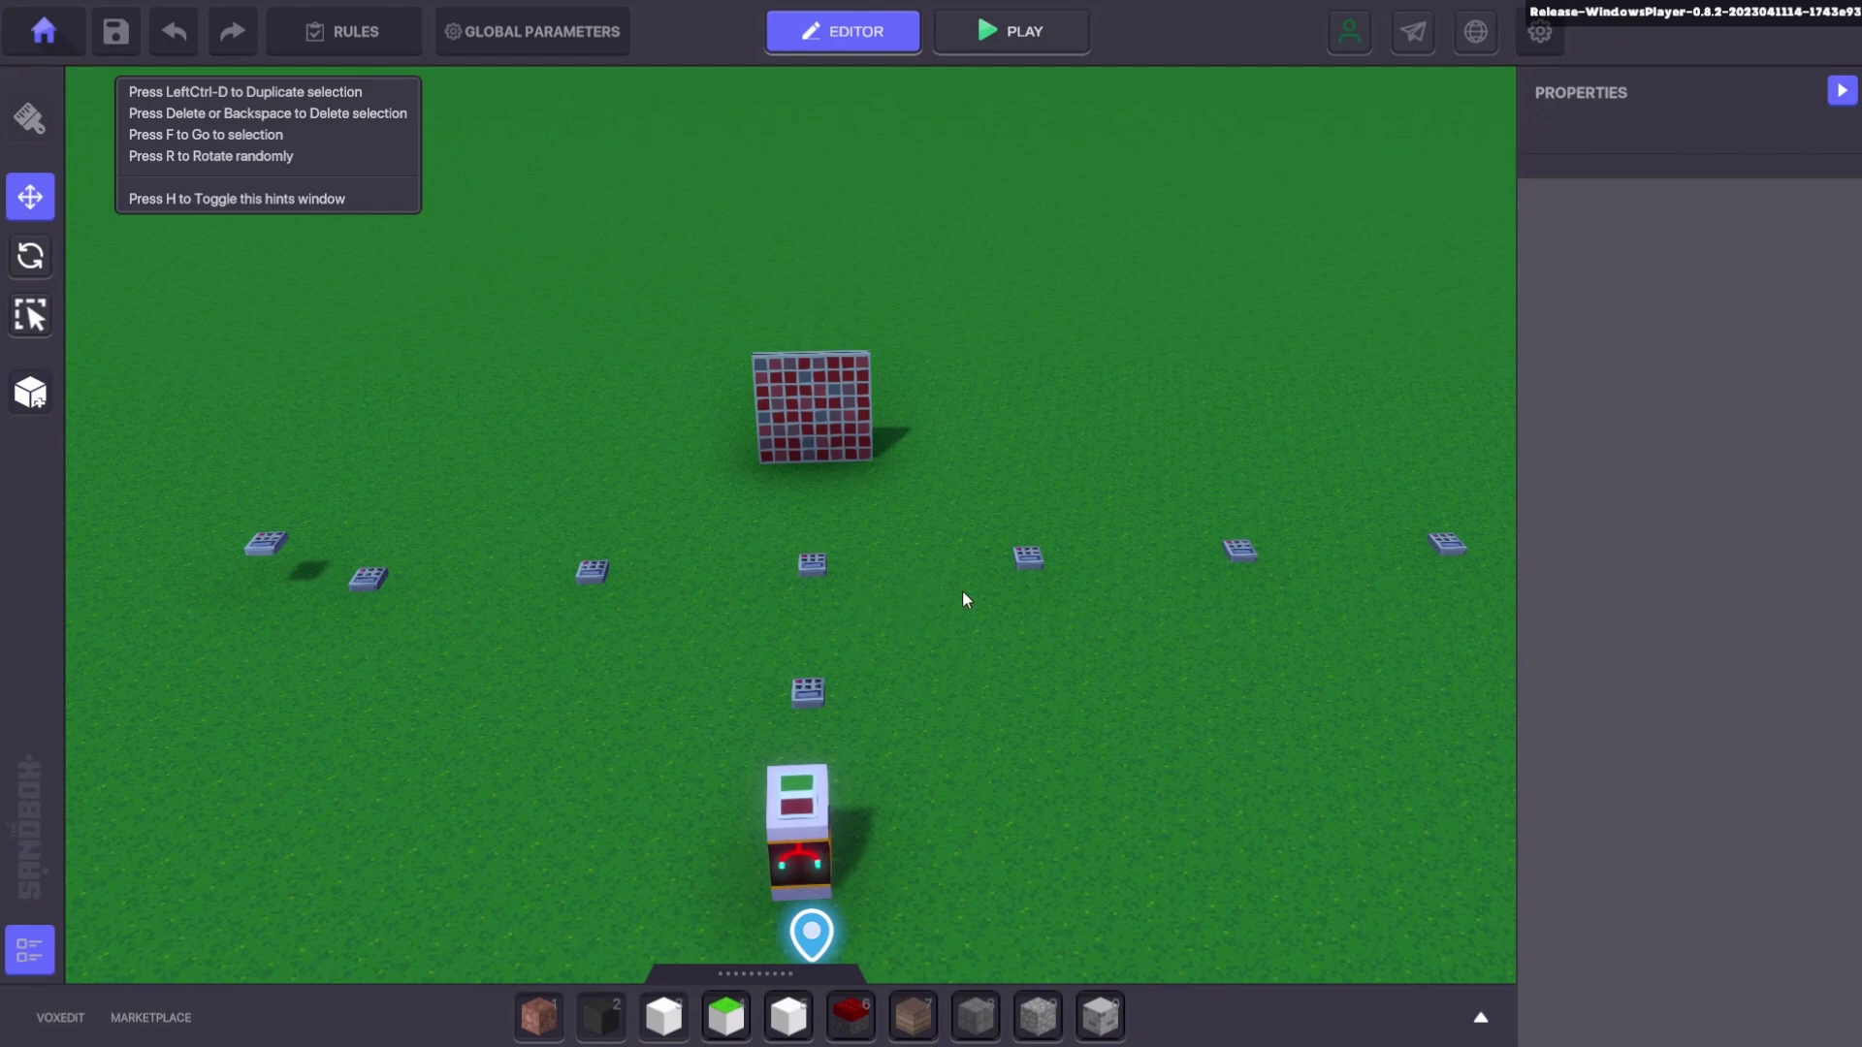
middle_click_drag(981, 661, 980, 660)
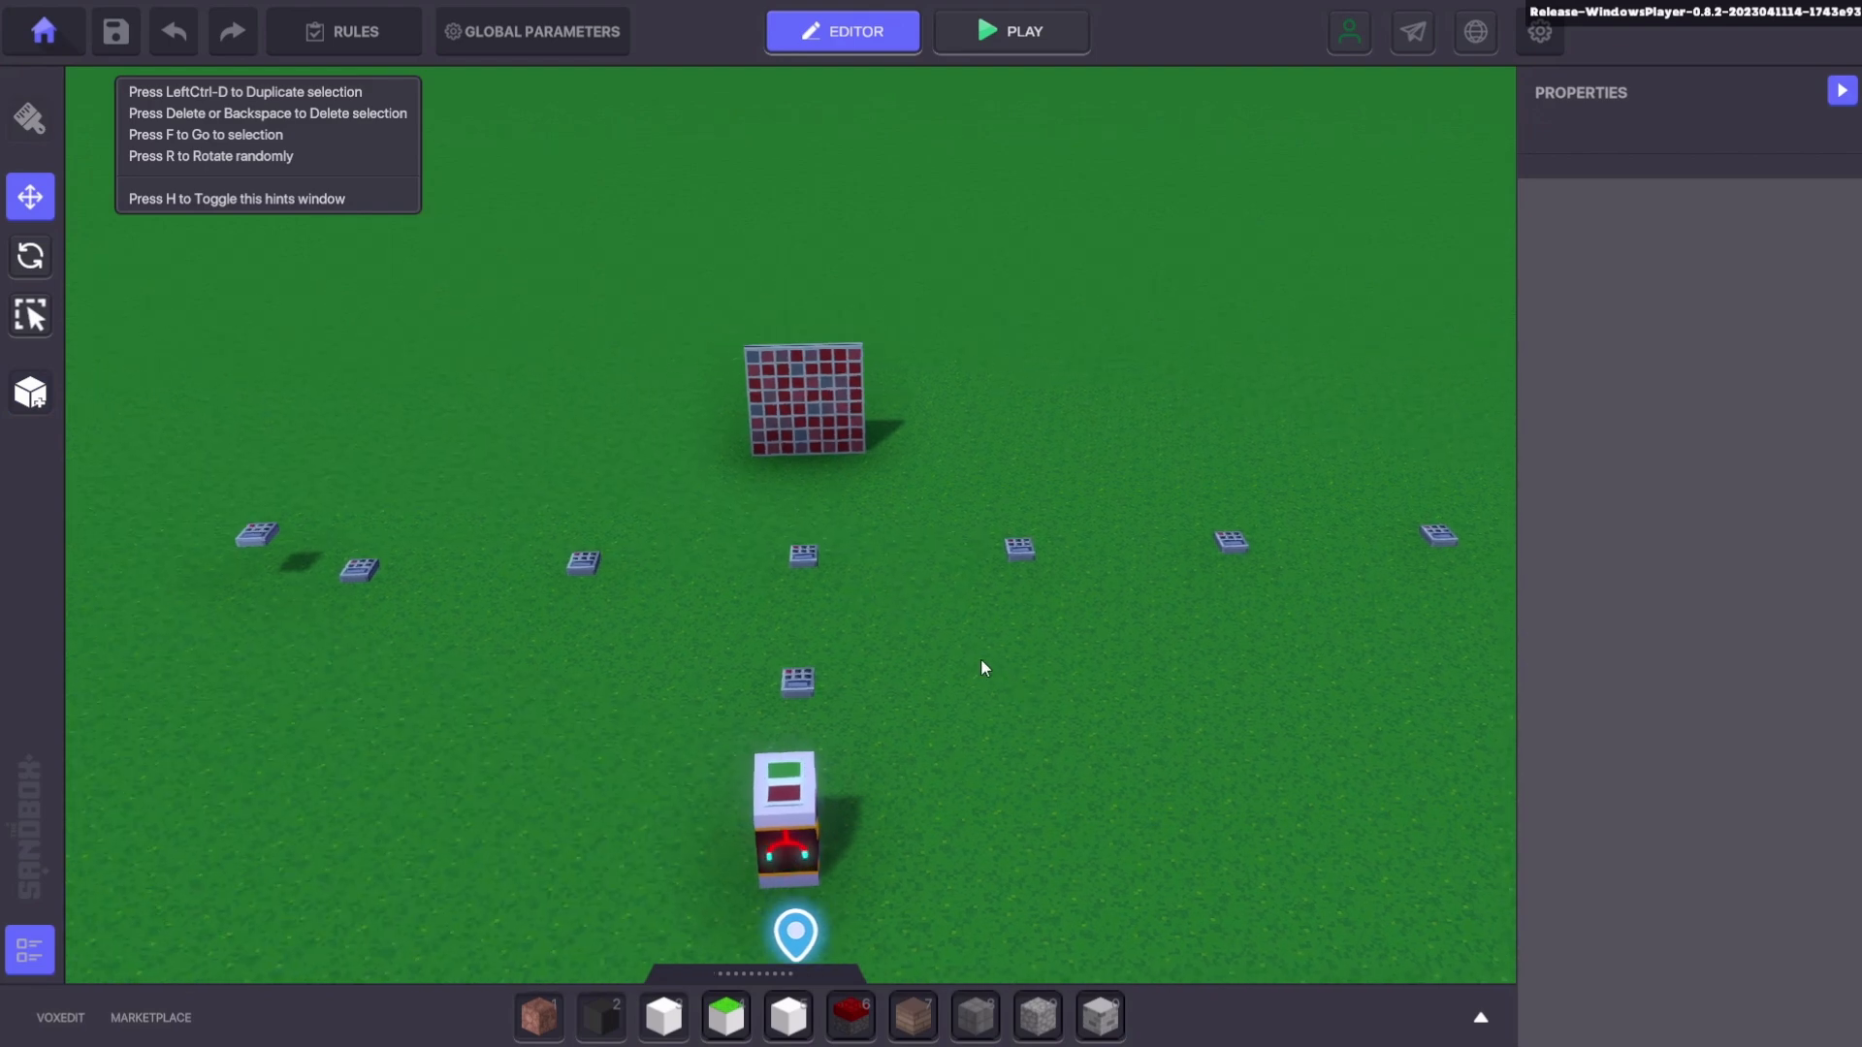